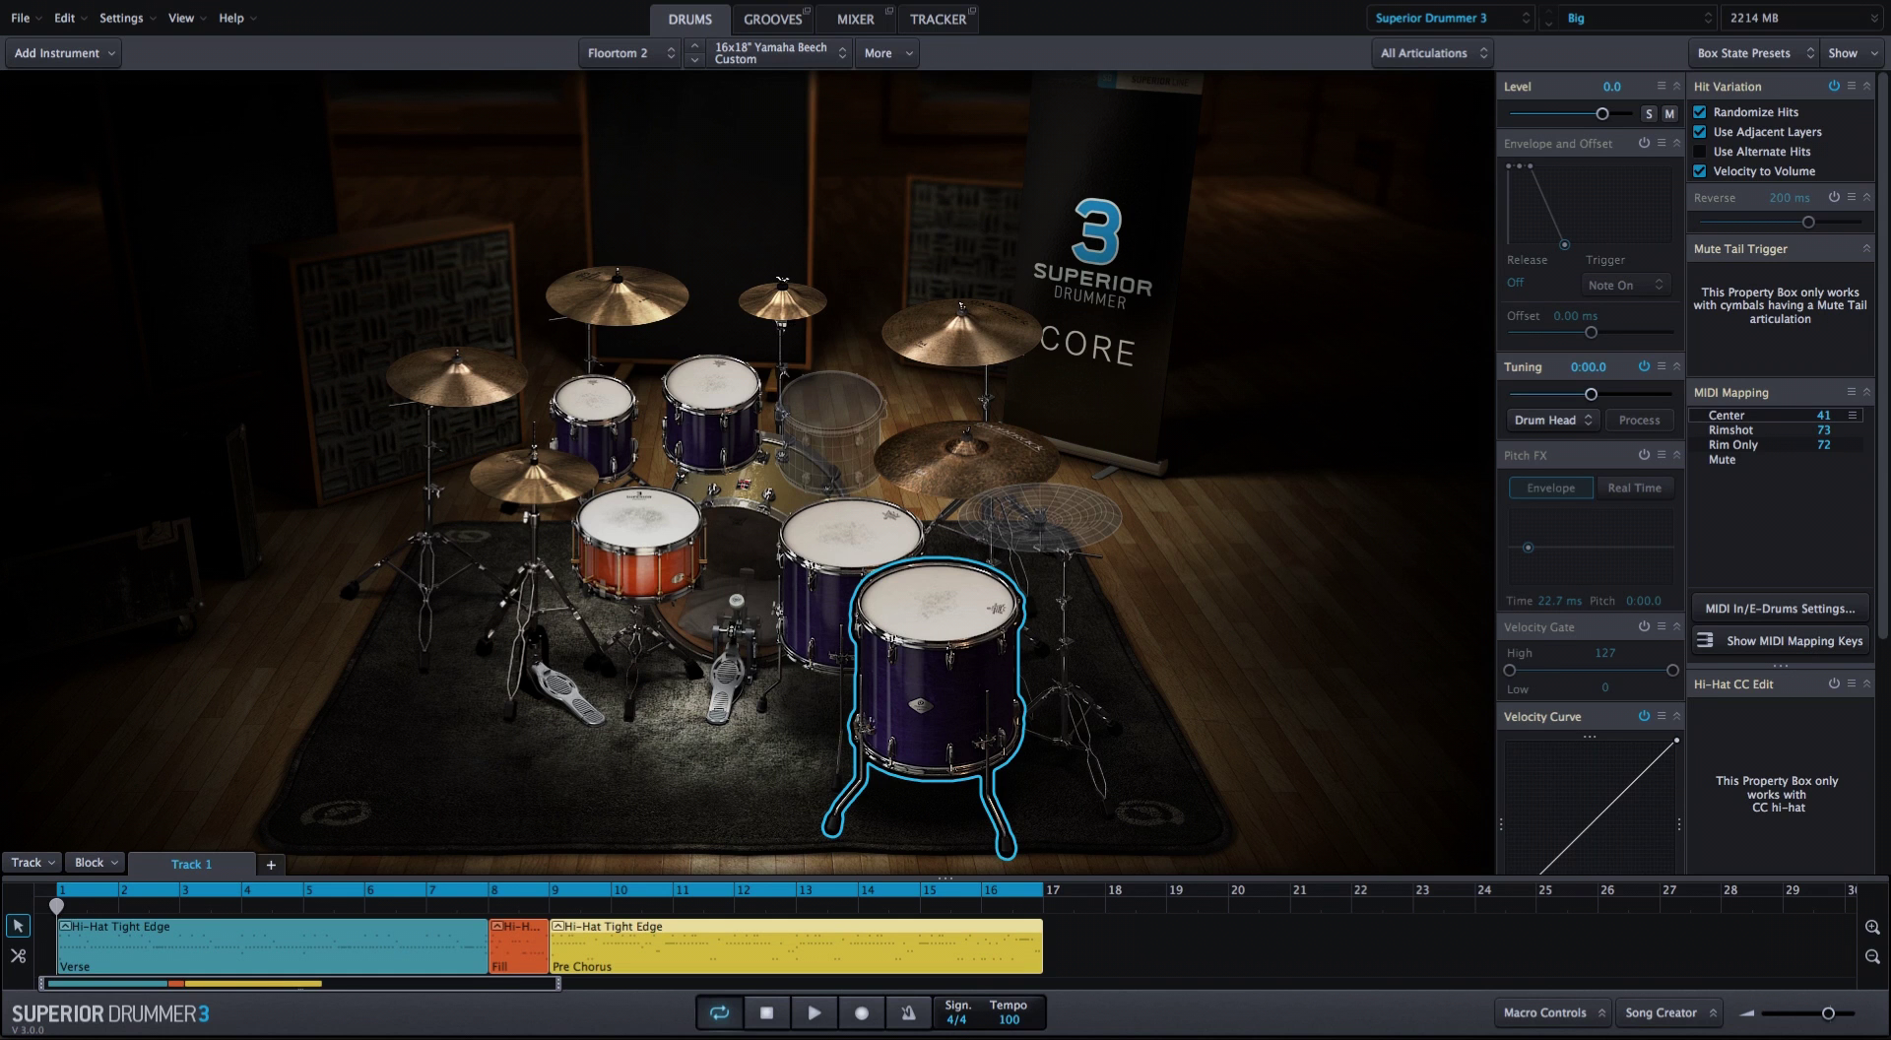
# Inspect the Comp 76 compressor settings on the mixer's Amb Ribbon channel, and close the effect window
pyautogui.click(855, 19)
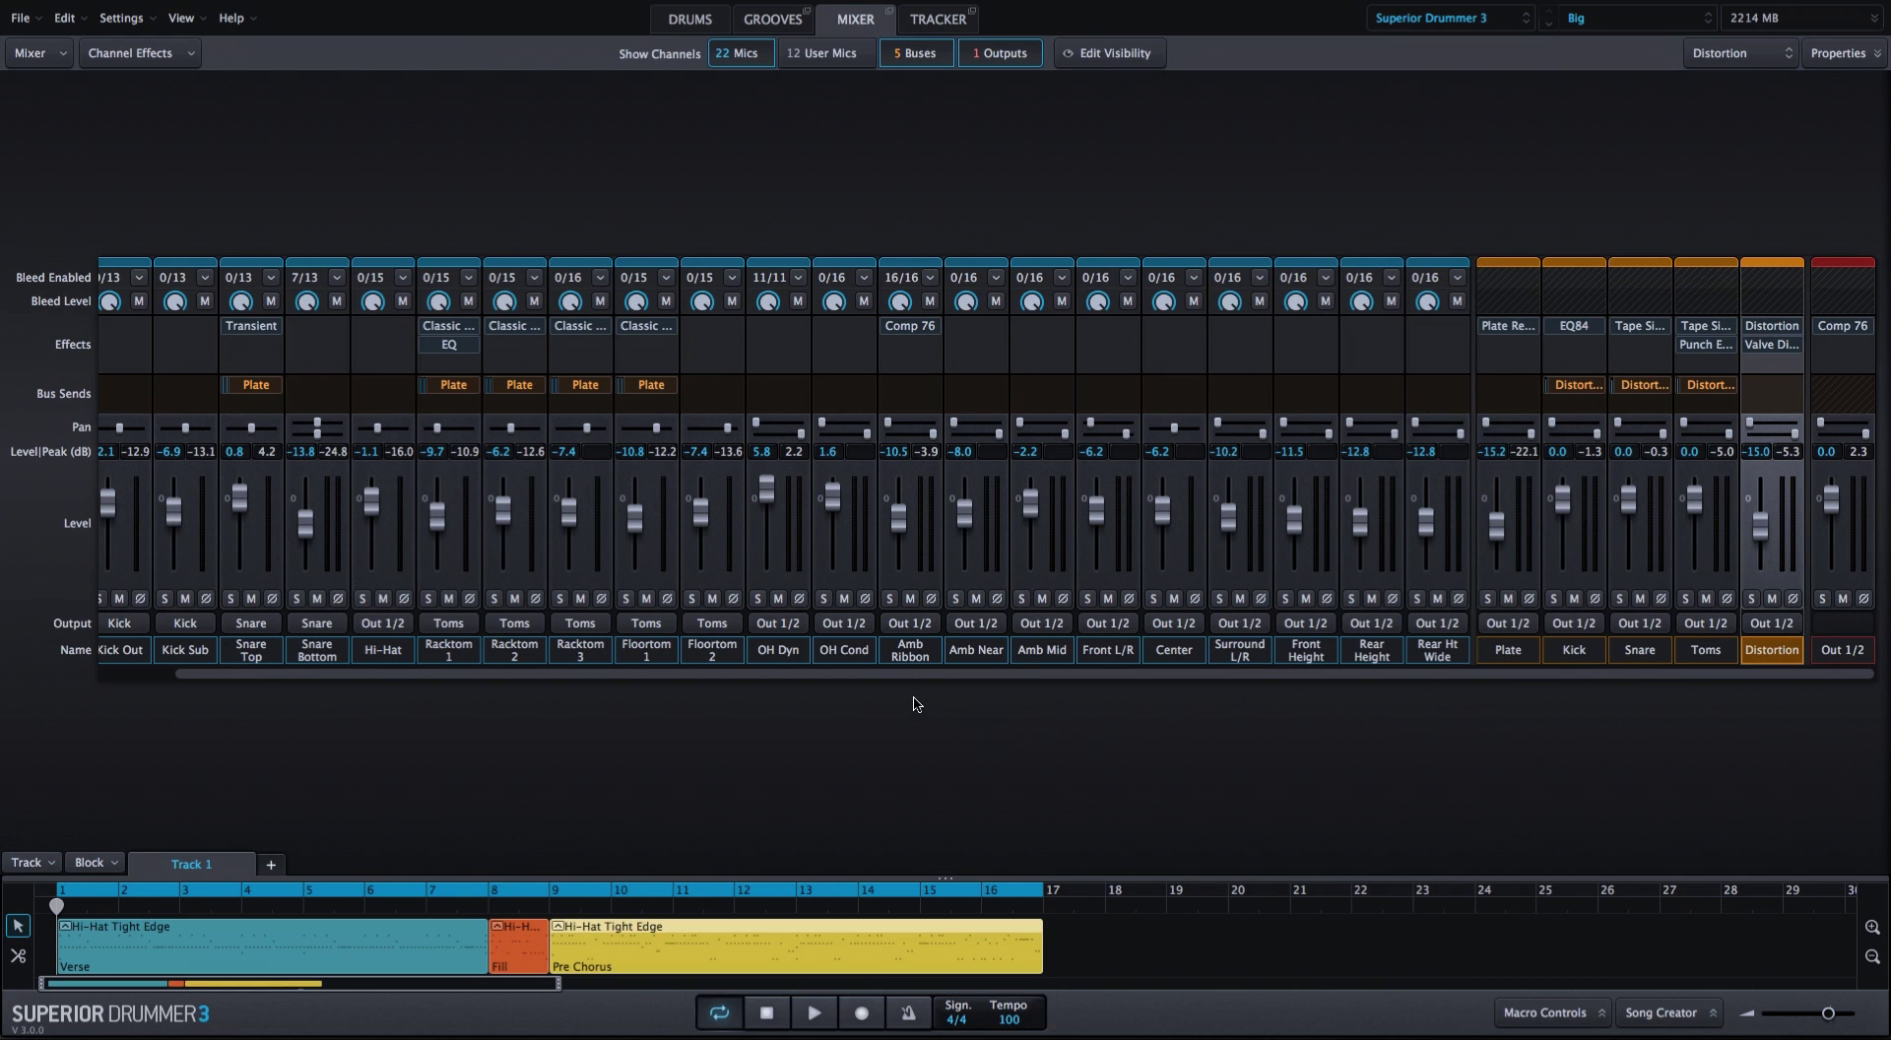
pyautogui.click(912, 327)
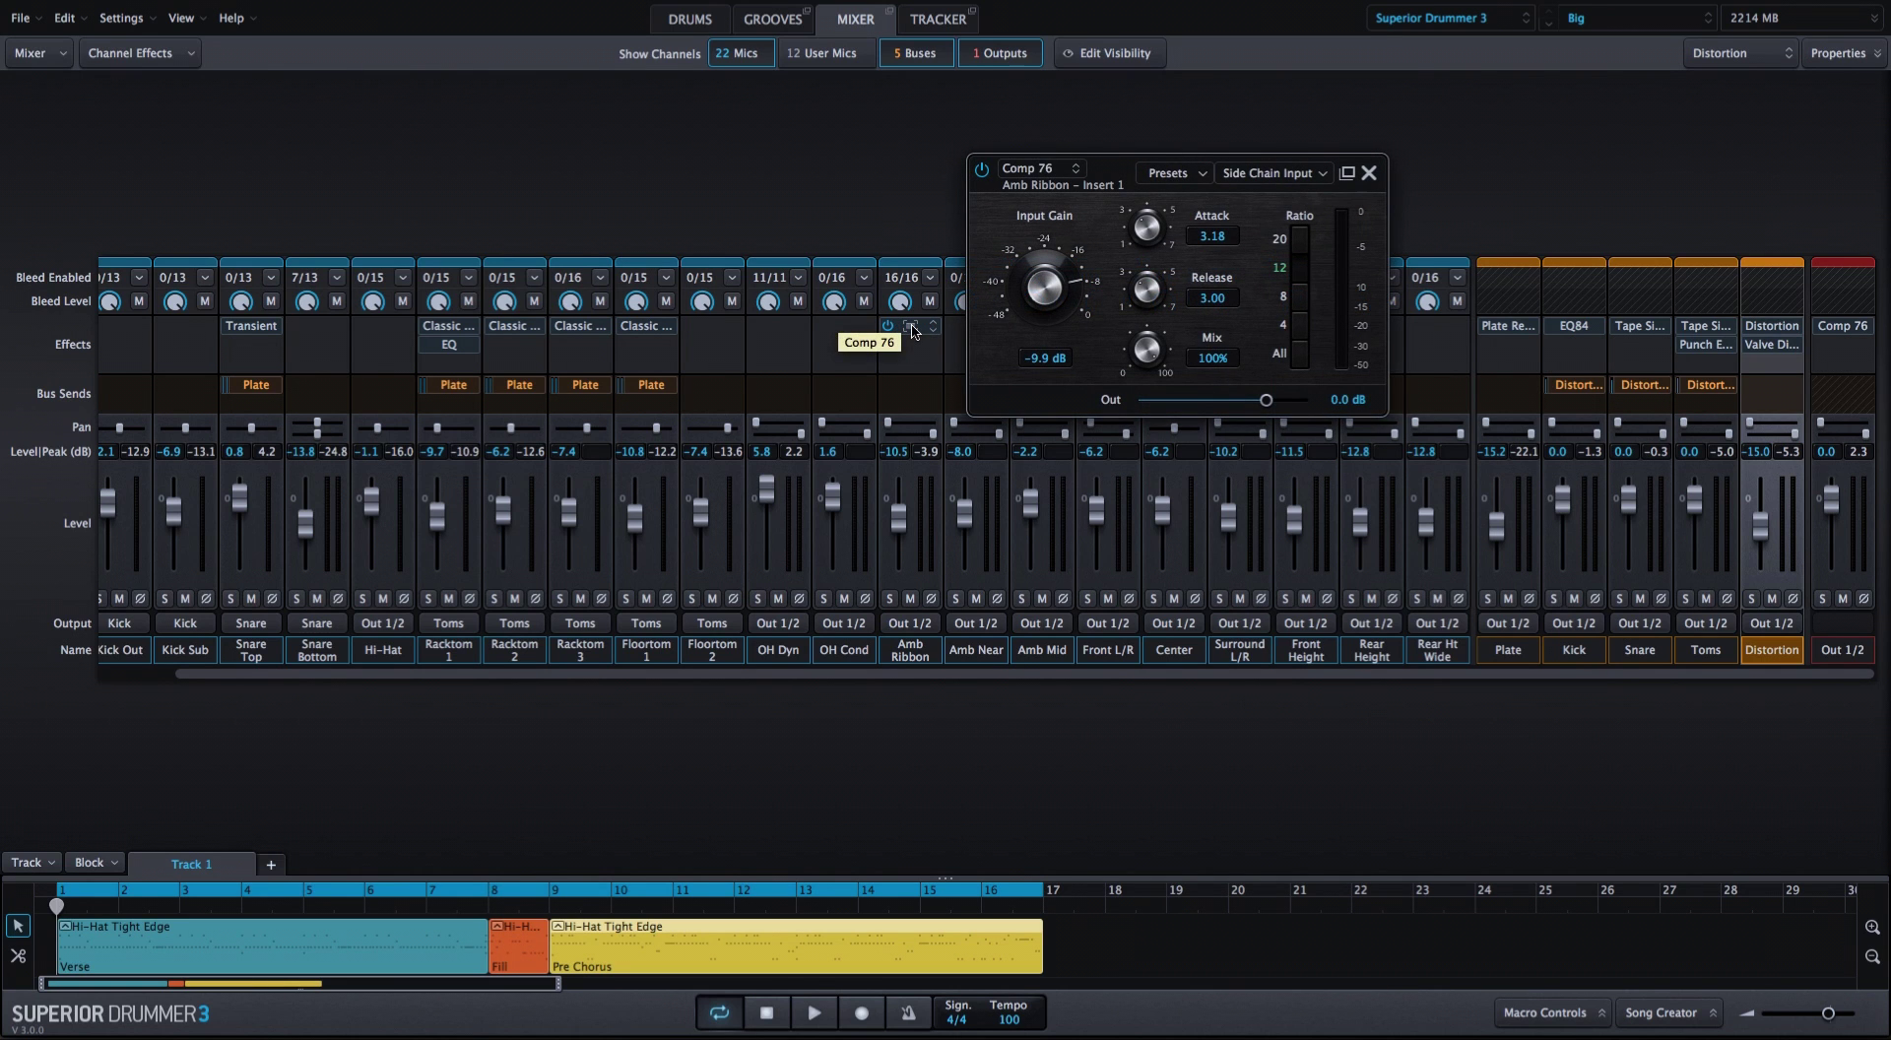
pyautogui.click(1368, 174)
# Play the song and compare the sound with the Amb Ribbon channel's Comp 76 effect disabled and enabled
pyautogui.click(889, 598)
pyautogui.press('space')
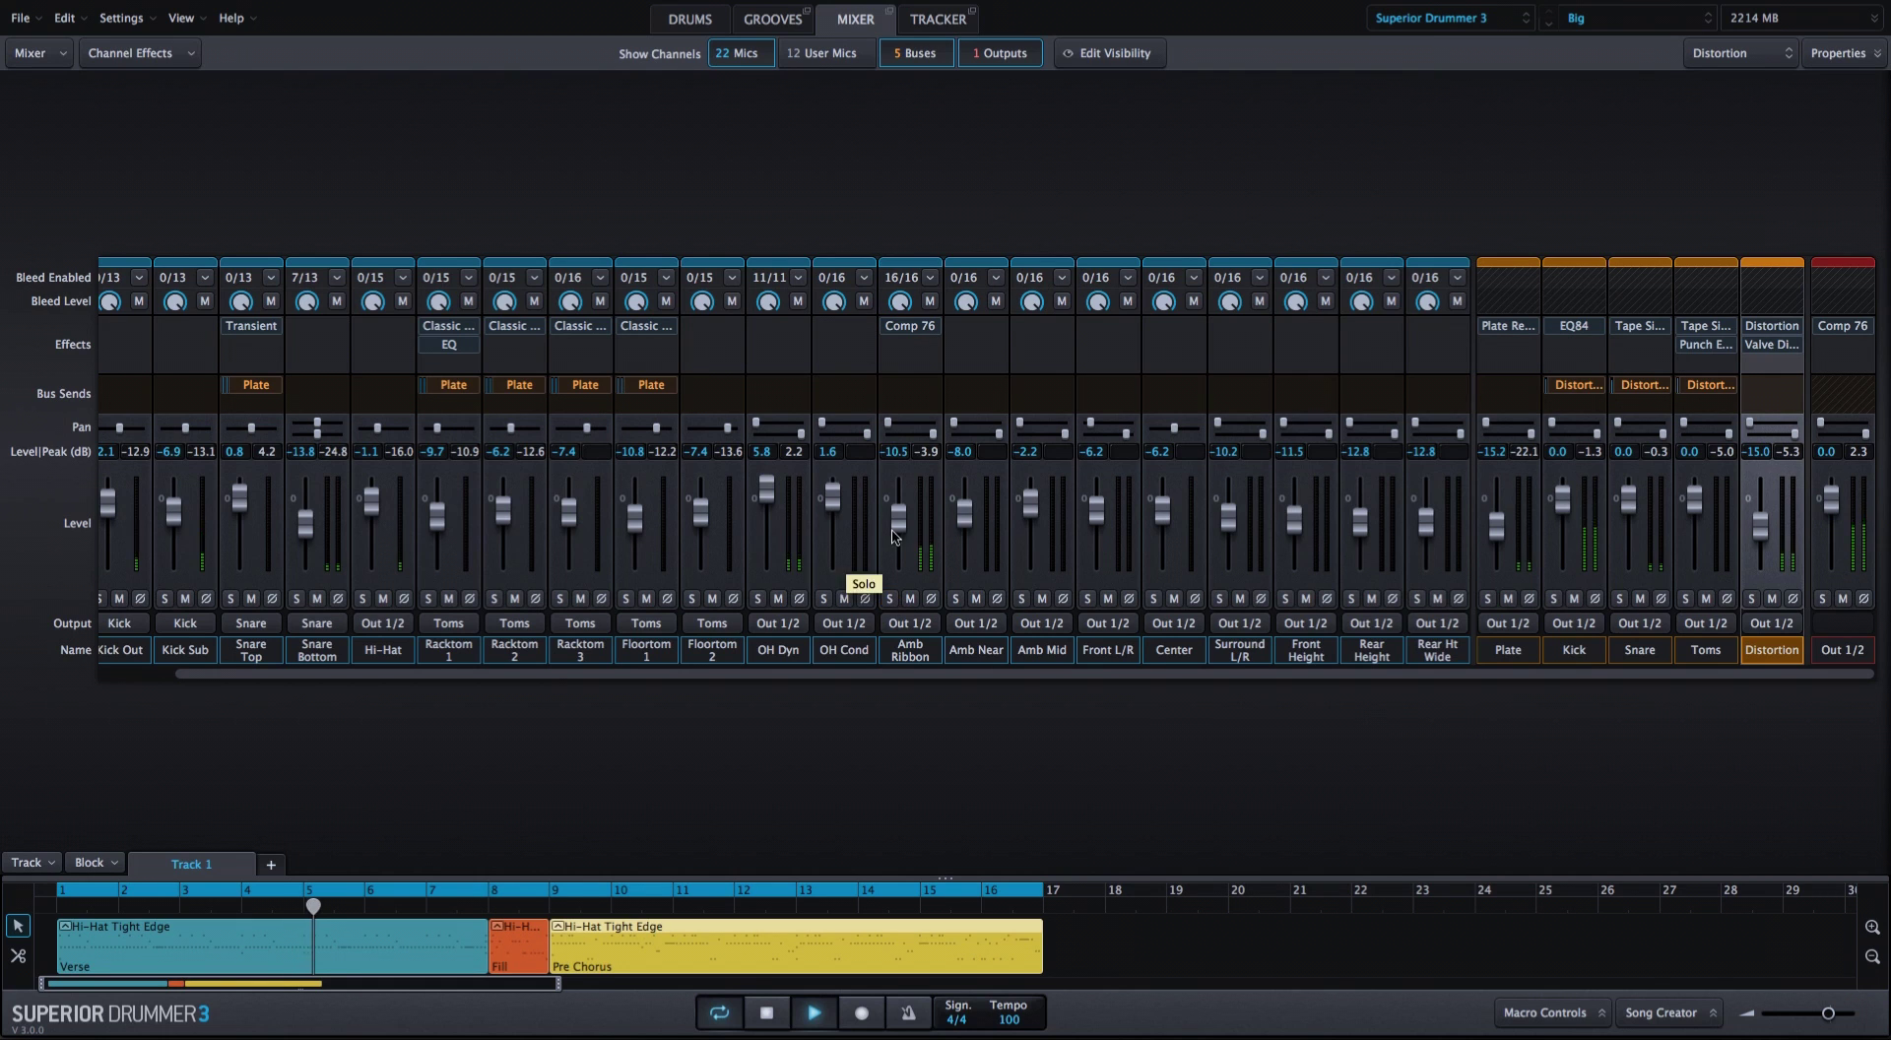
pyautogui.moveTo(888, 332)
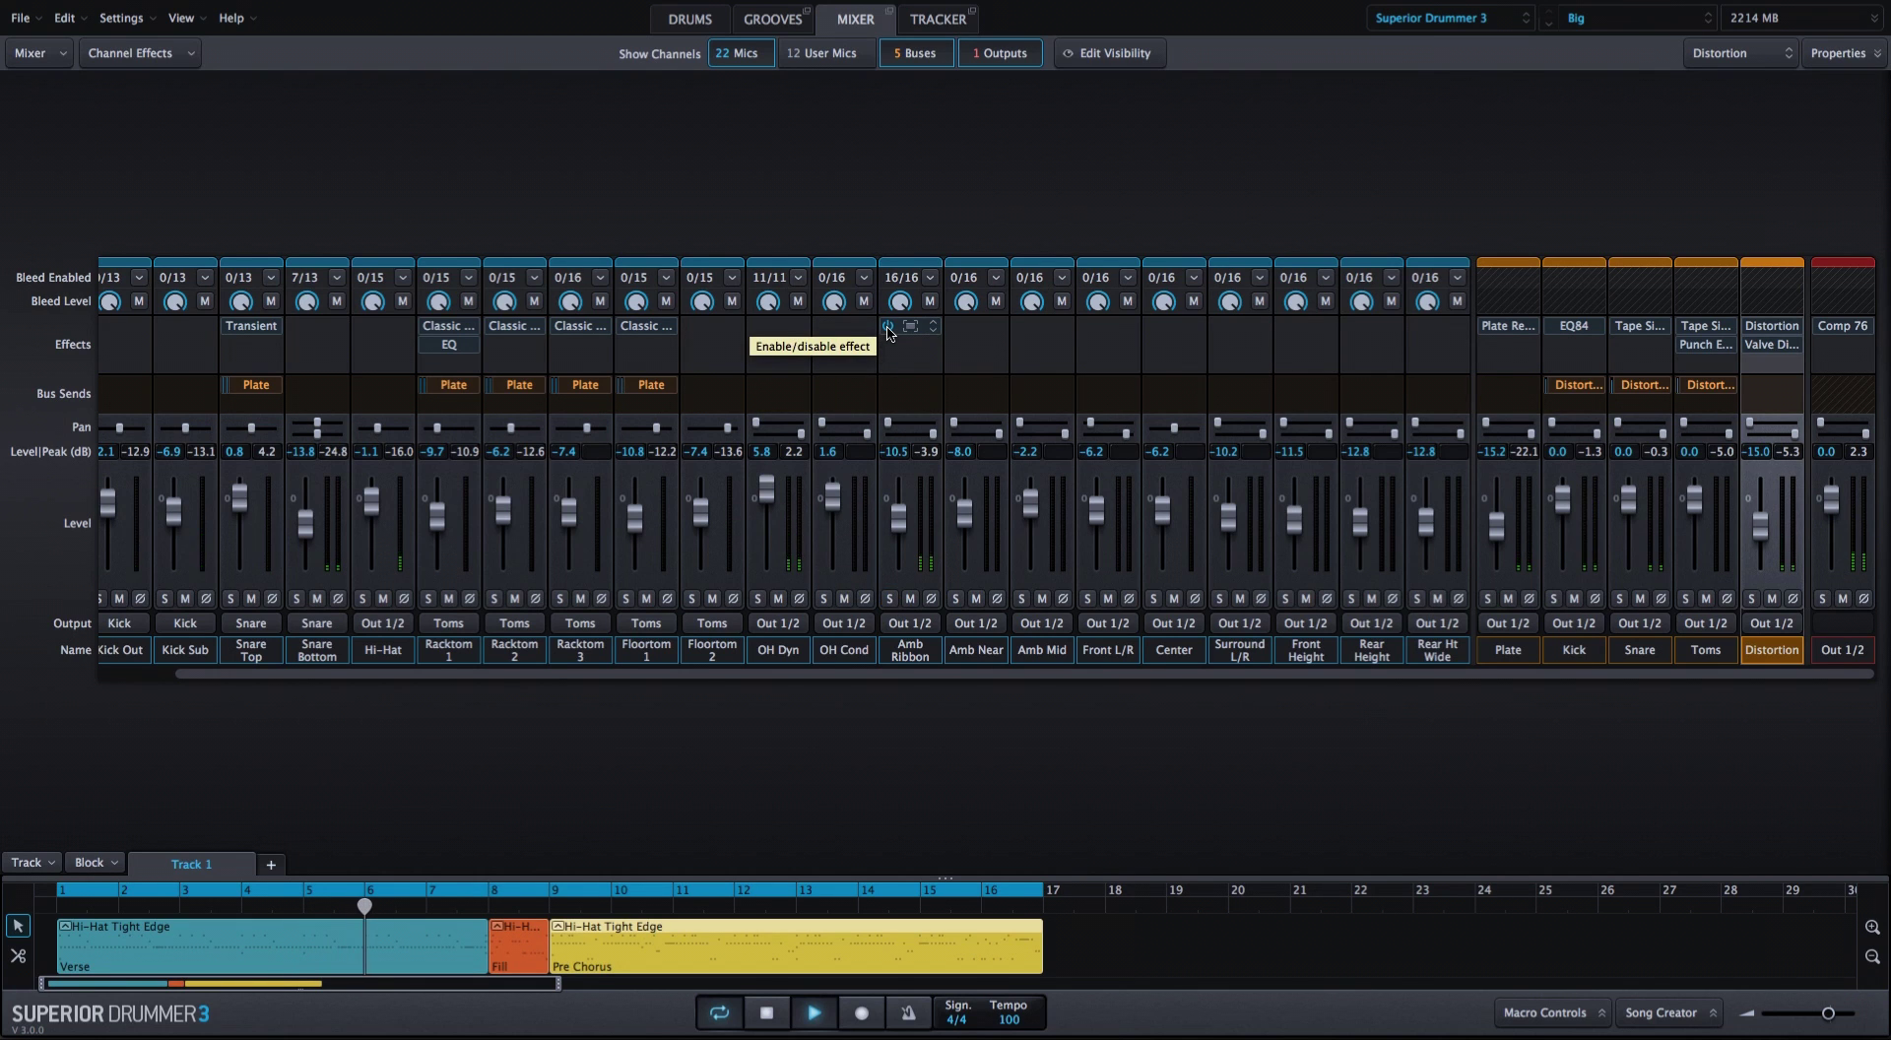
pyautogui.click(888, 331)
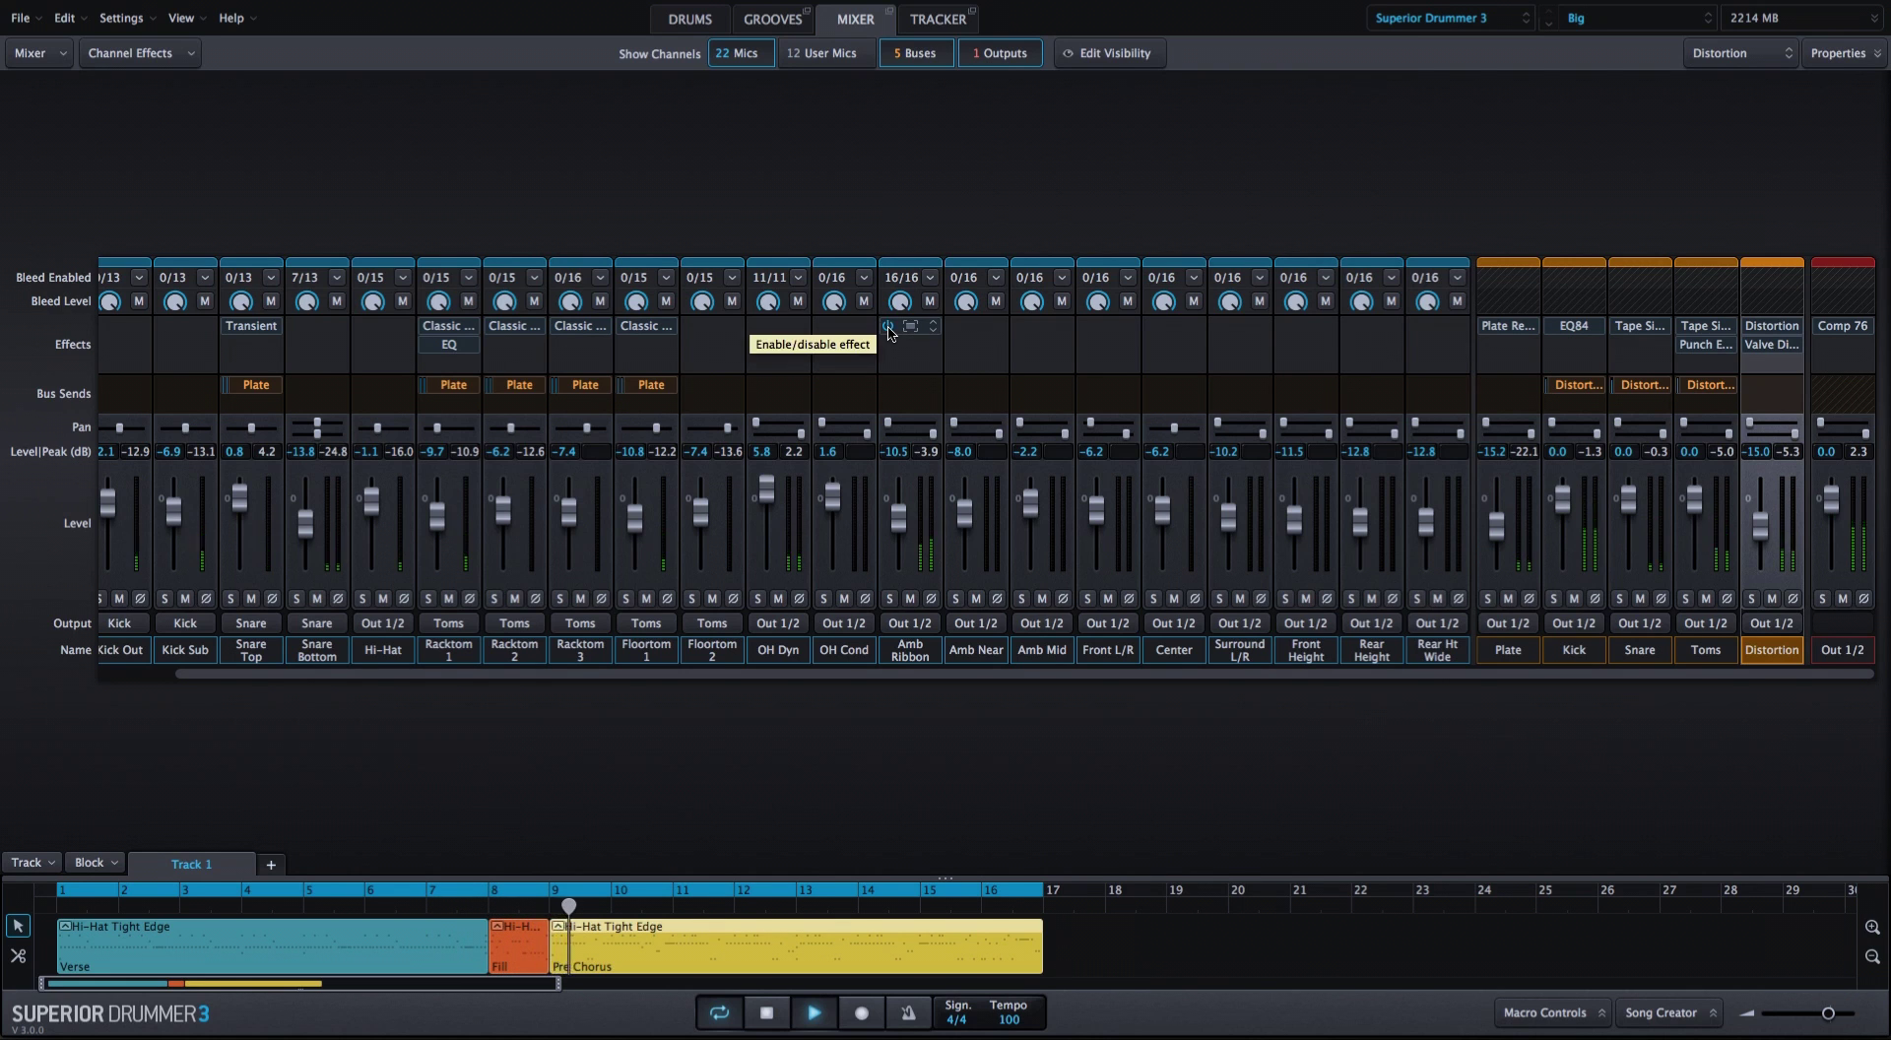
pyautogui.press('space')
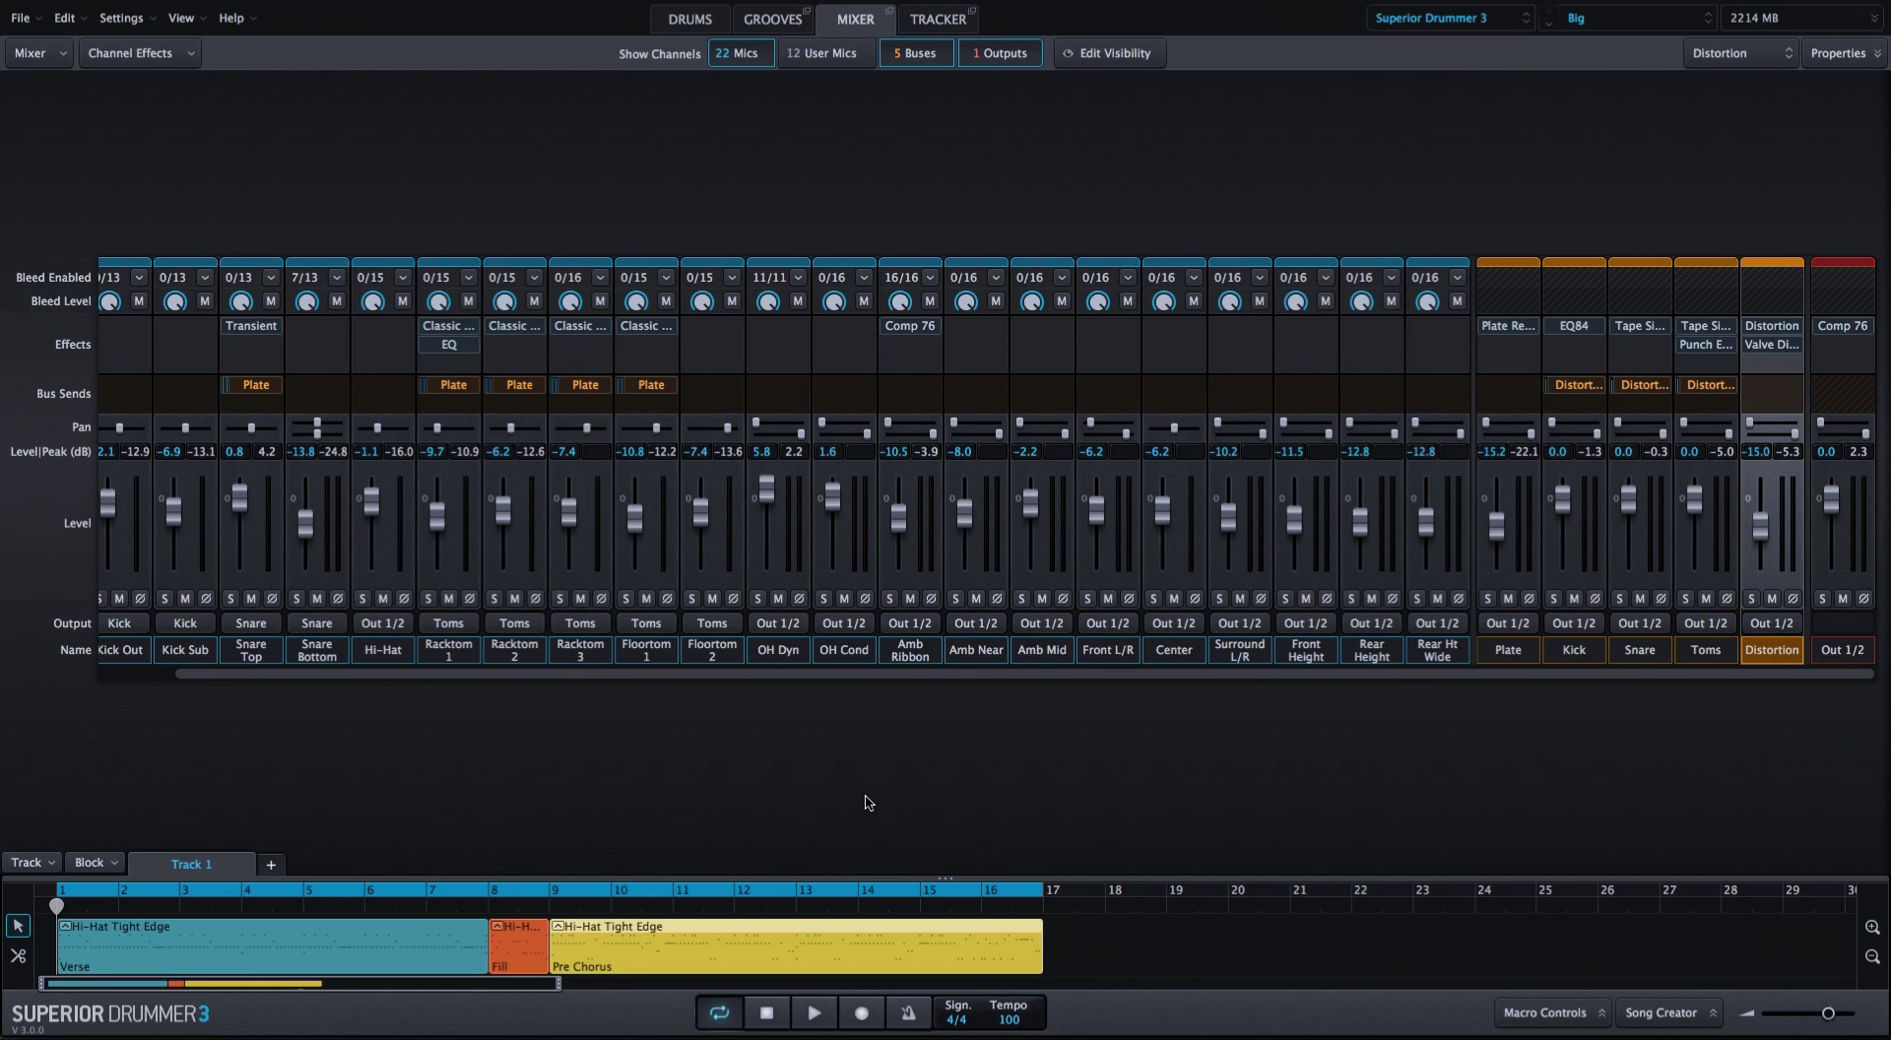
# Show the macro controls and bind the Input Gain and Out level of the Amb Ribbon Comp 76 to Macro Parameter 1
pyautogui.click(1527, 1016)
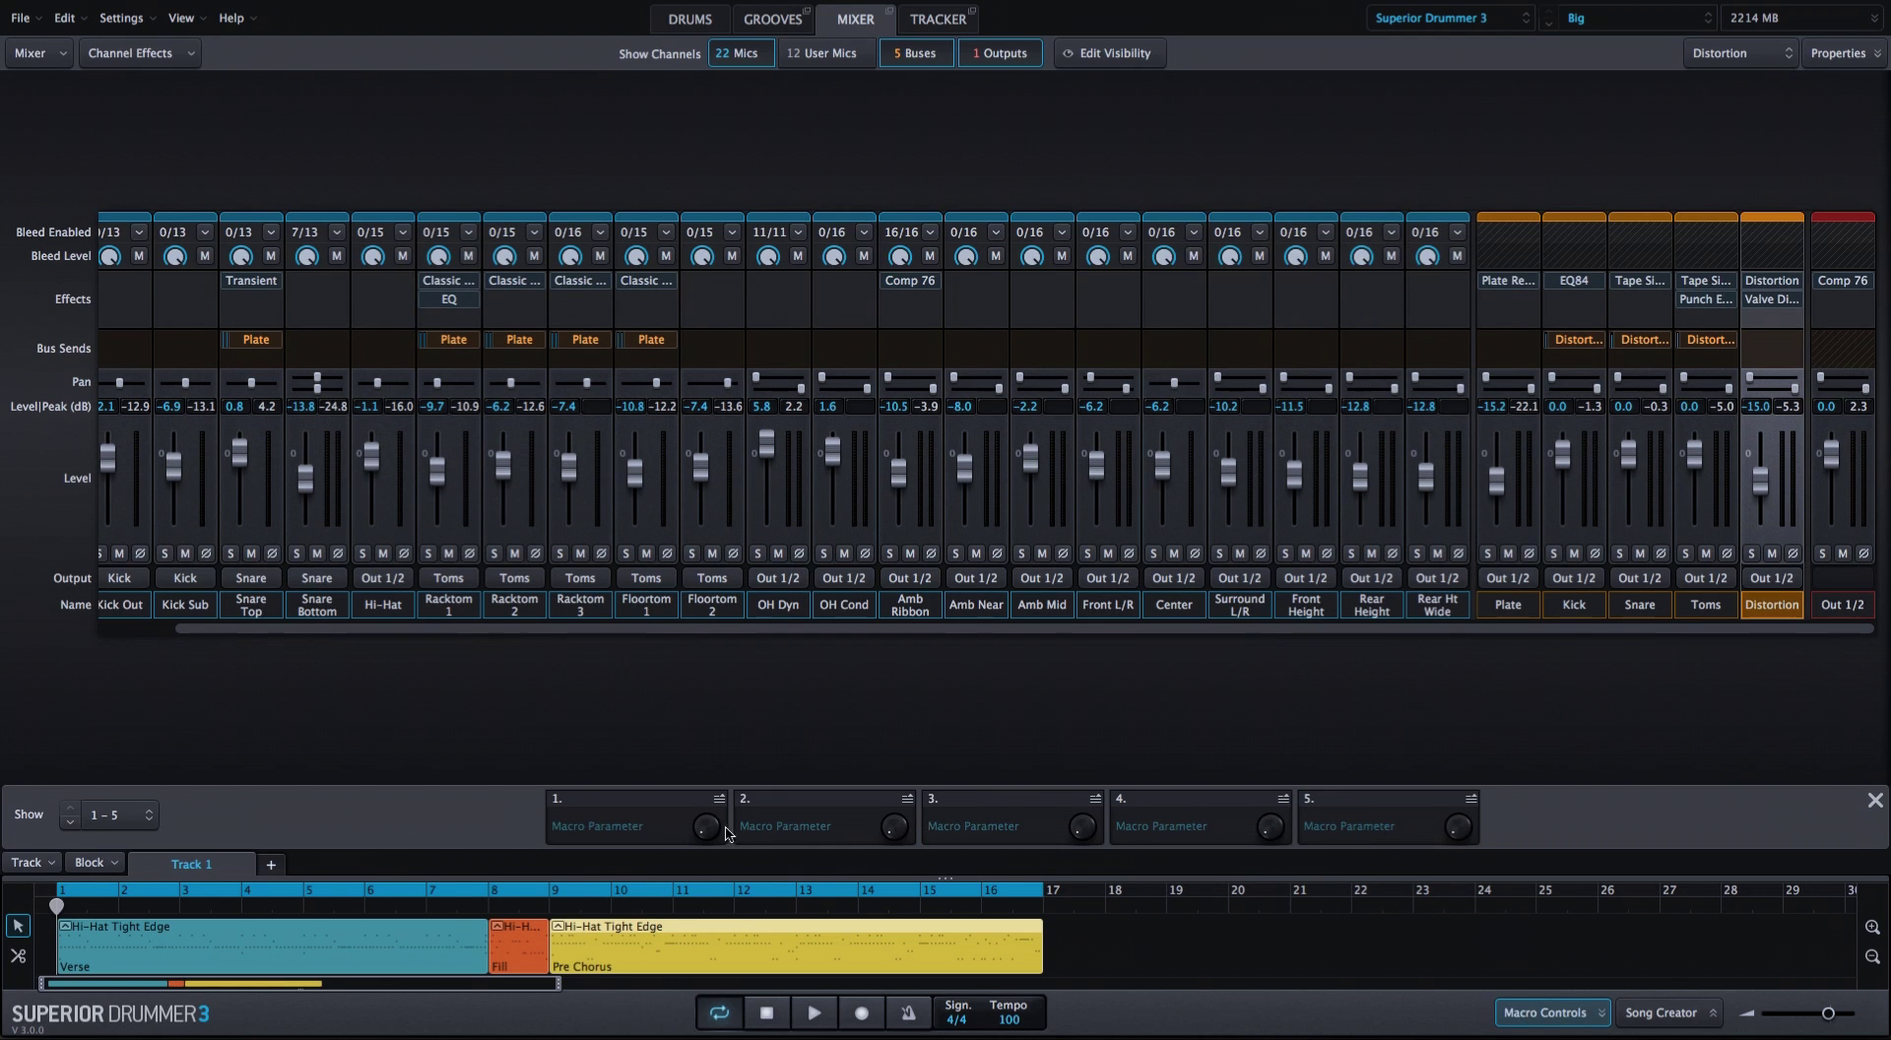
pyautogui.click(908, 281)
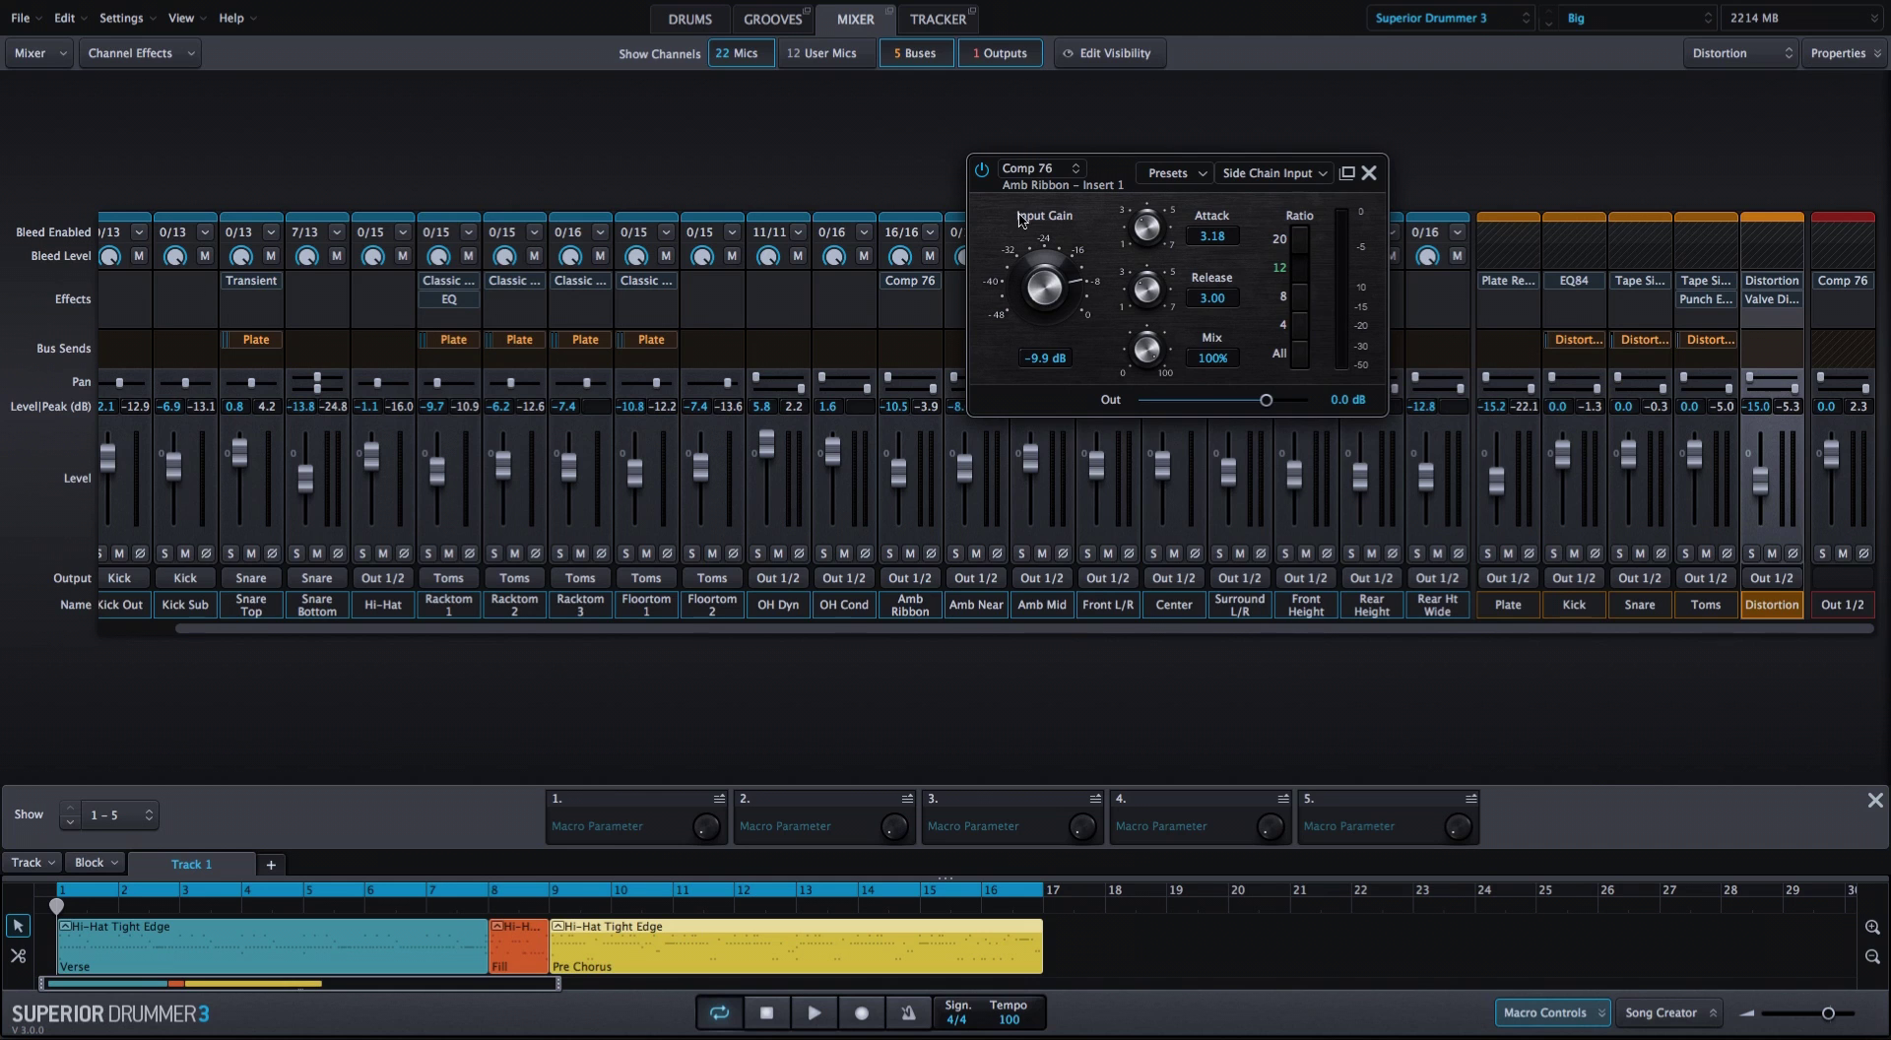
pyautogui.rightClick(1045, 295)
pyautogui.moveTo(1192, 434)
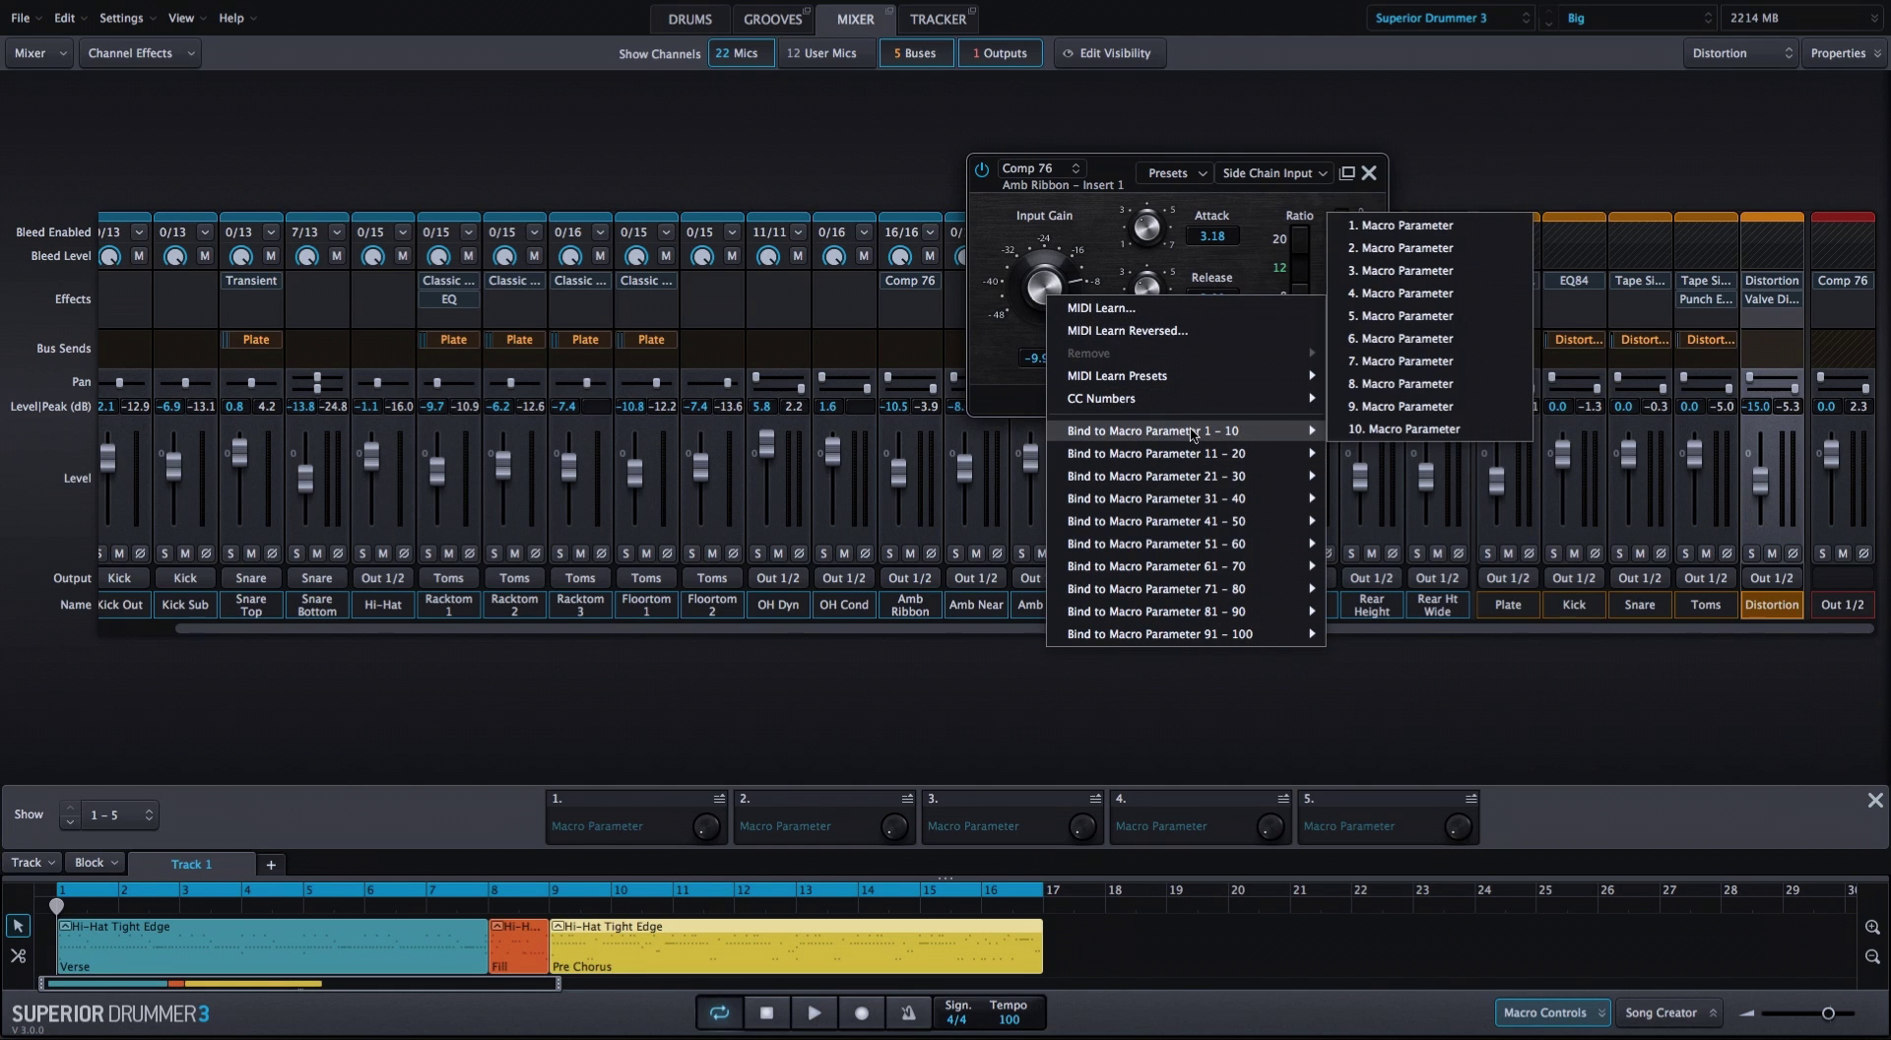
pyautogui.click(1433, 225)
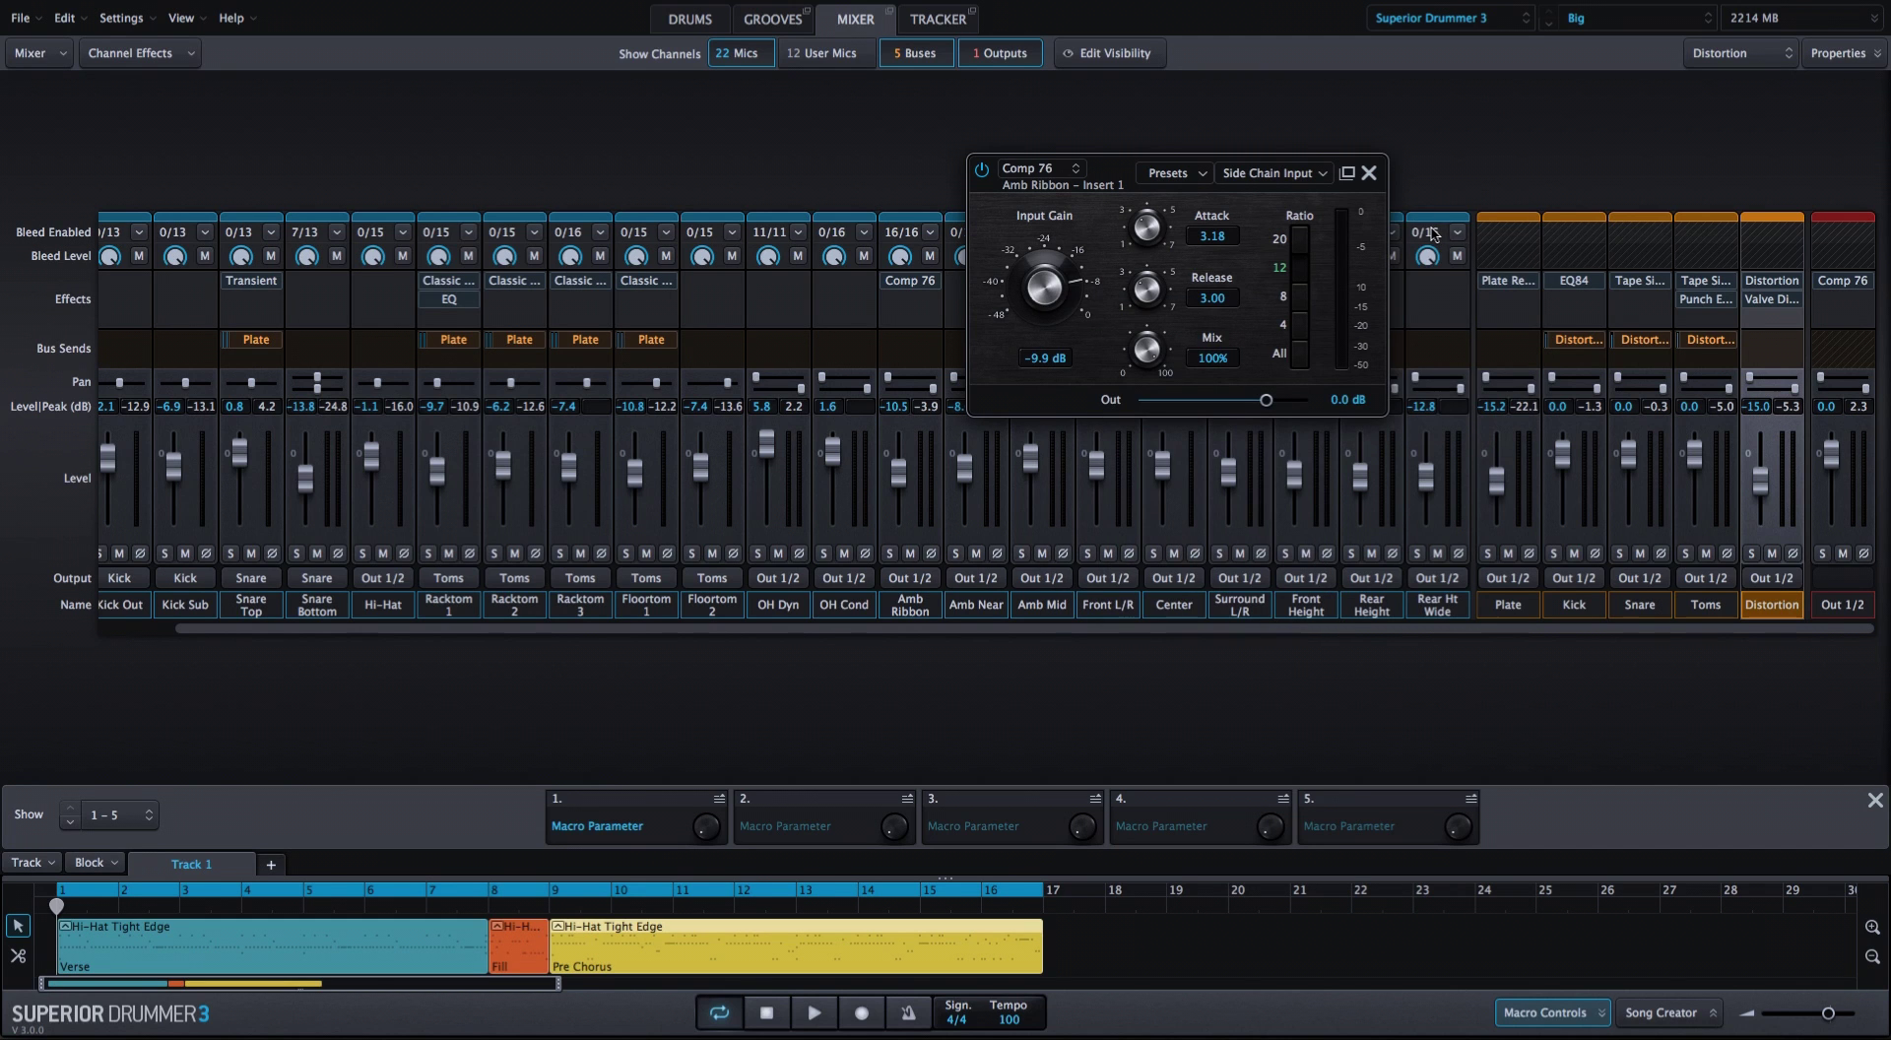
pyautogui.rightClick(1266, 403)
pyautogui.moveTo(1346, 541)
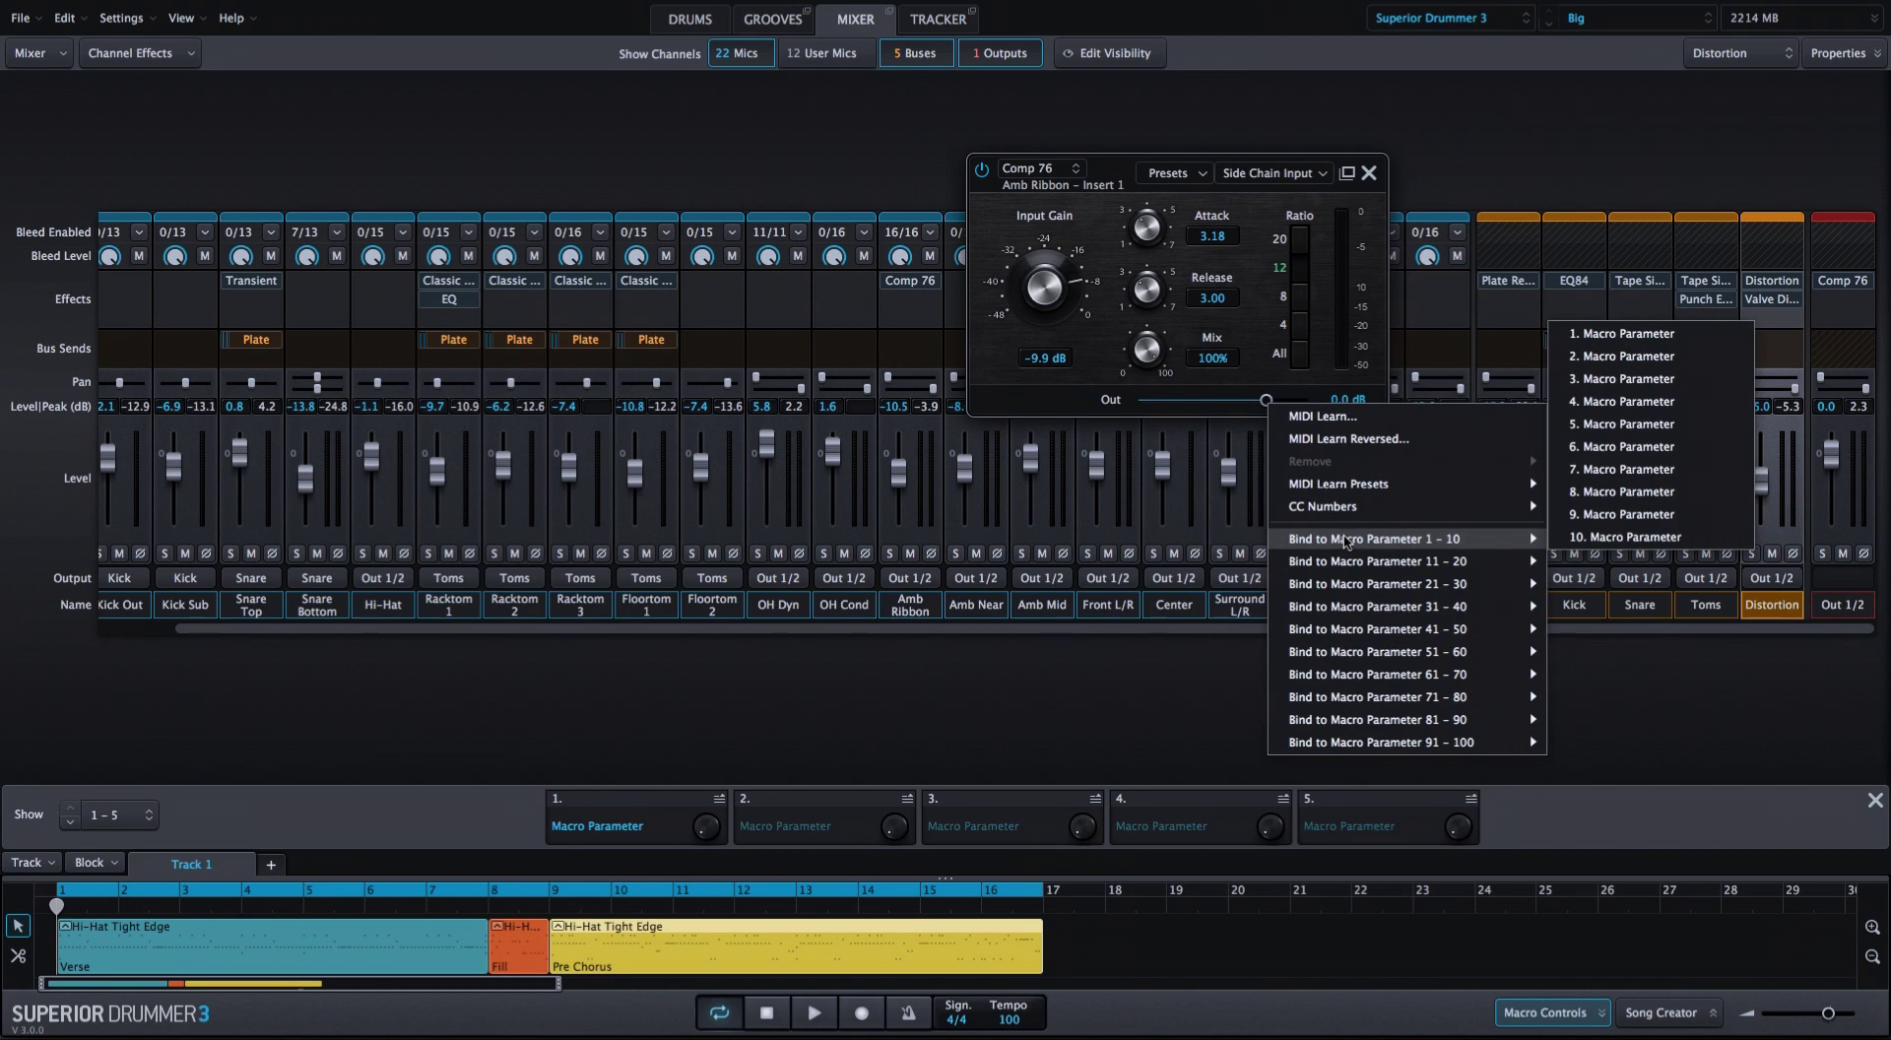
pyautogui.click(1661, 336)
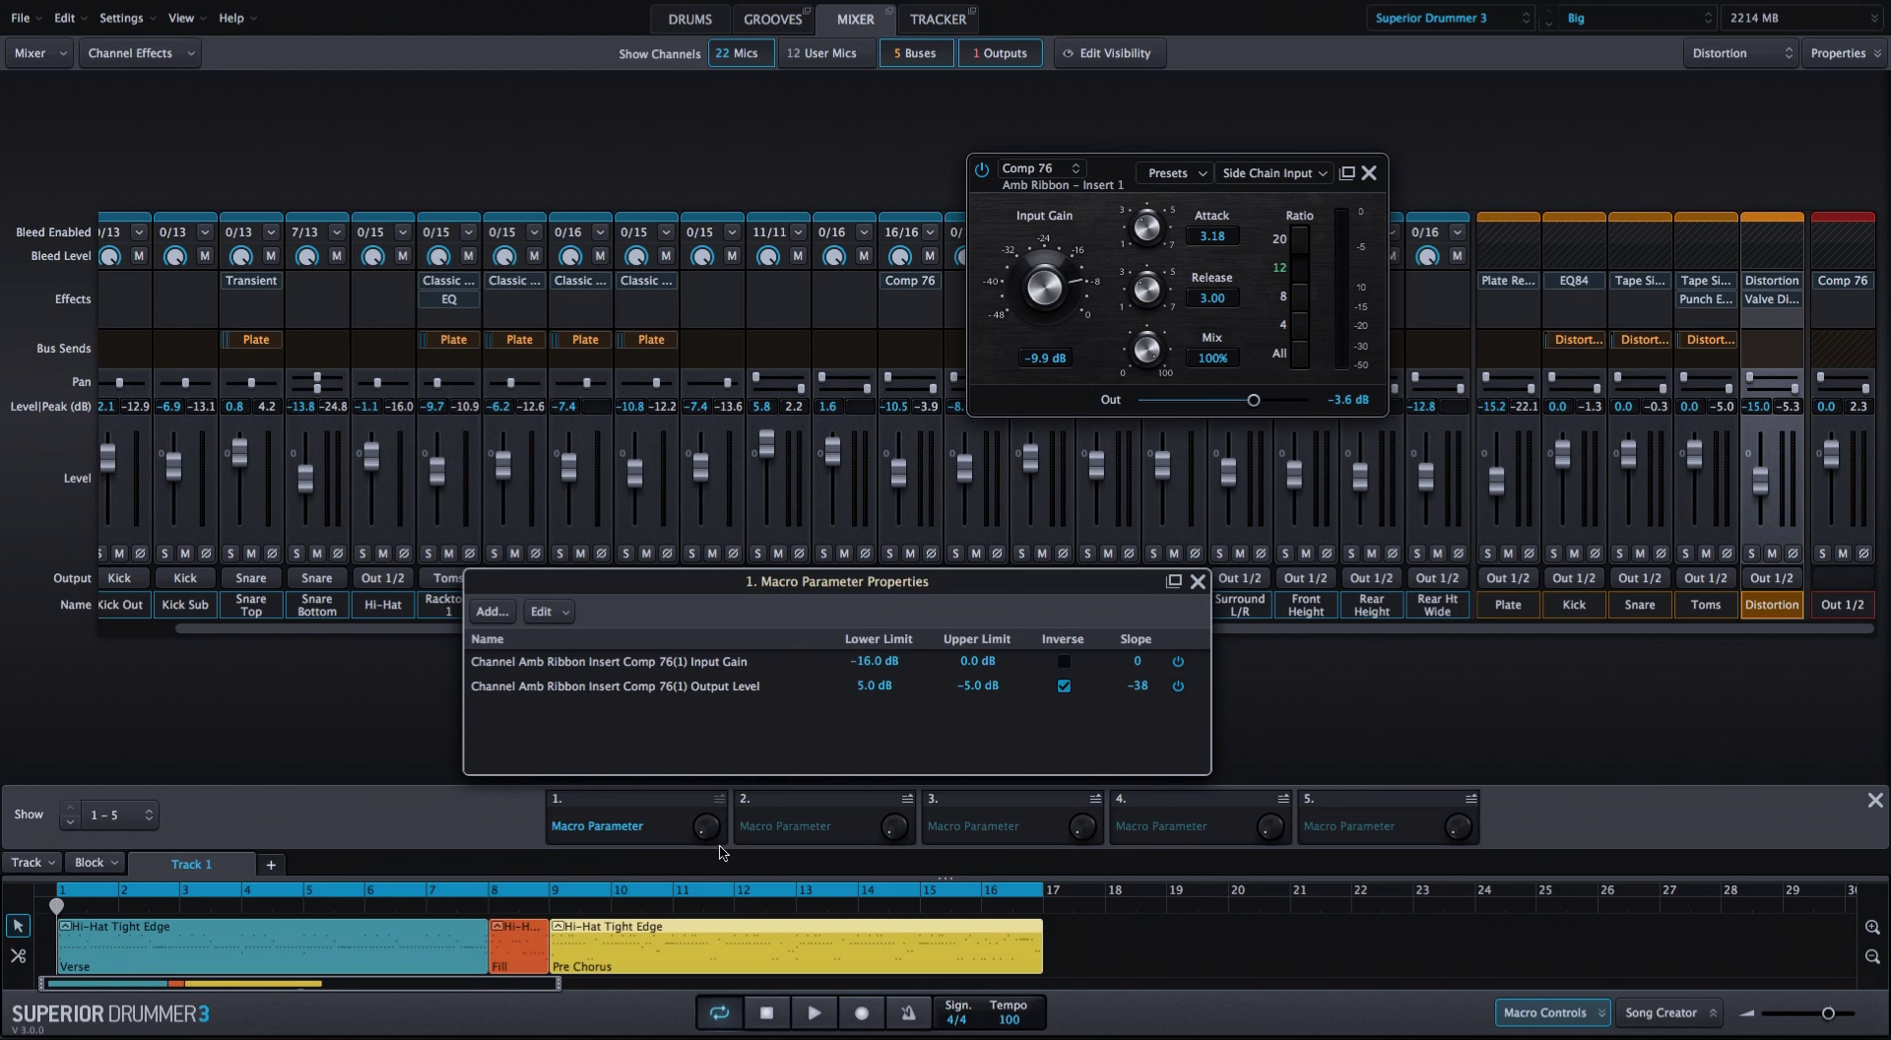
# Solo the Amb Ribbon channel and sweep Macro Parameter 1 from minimum to maximum during playback to hear the compression change
pyautogui.moveTo(703, 836)
pyautogui.mouseDown()
pyautogui.moveTo(700, 657)
pyautogui.moveTo(705, 837)
pyautogui.mouseUp()
pyautogui.click(890, 554)
pyautogui.click(825, 1018)
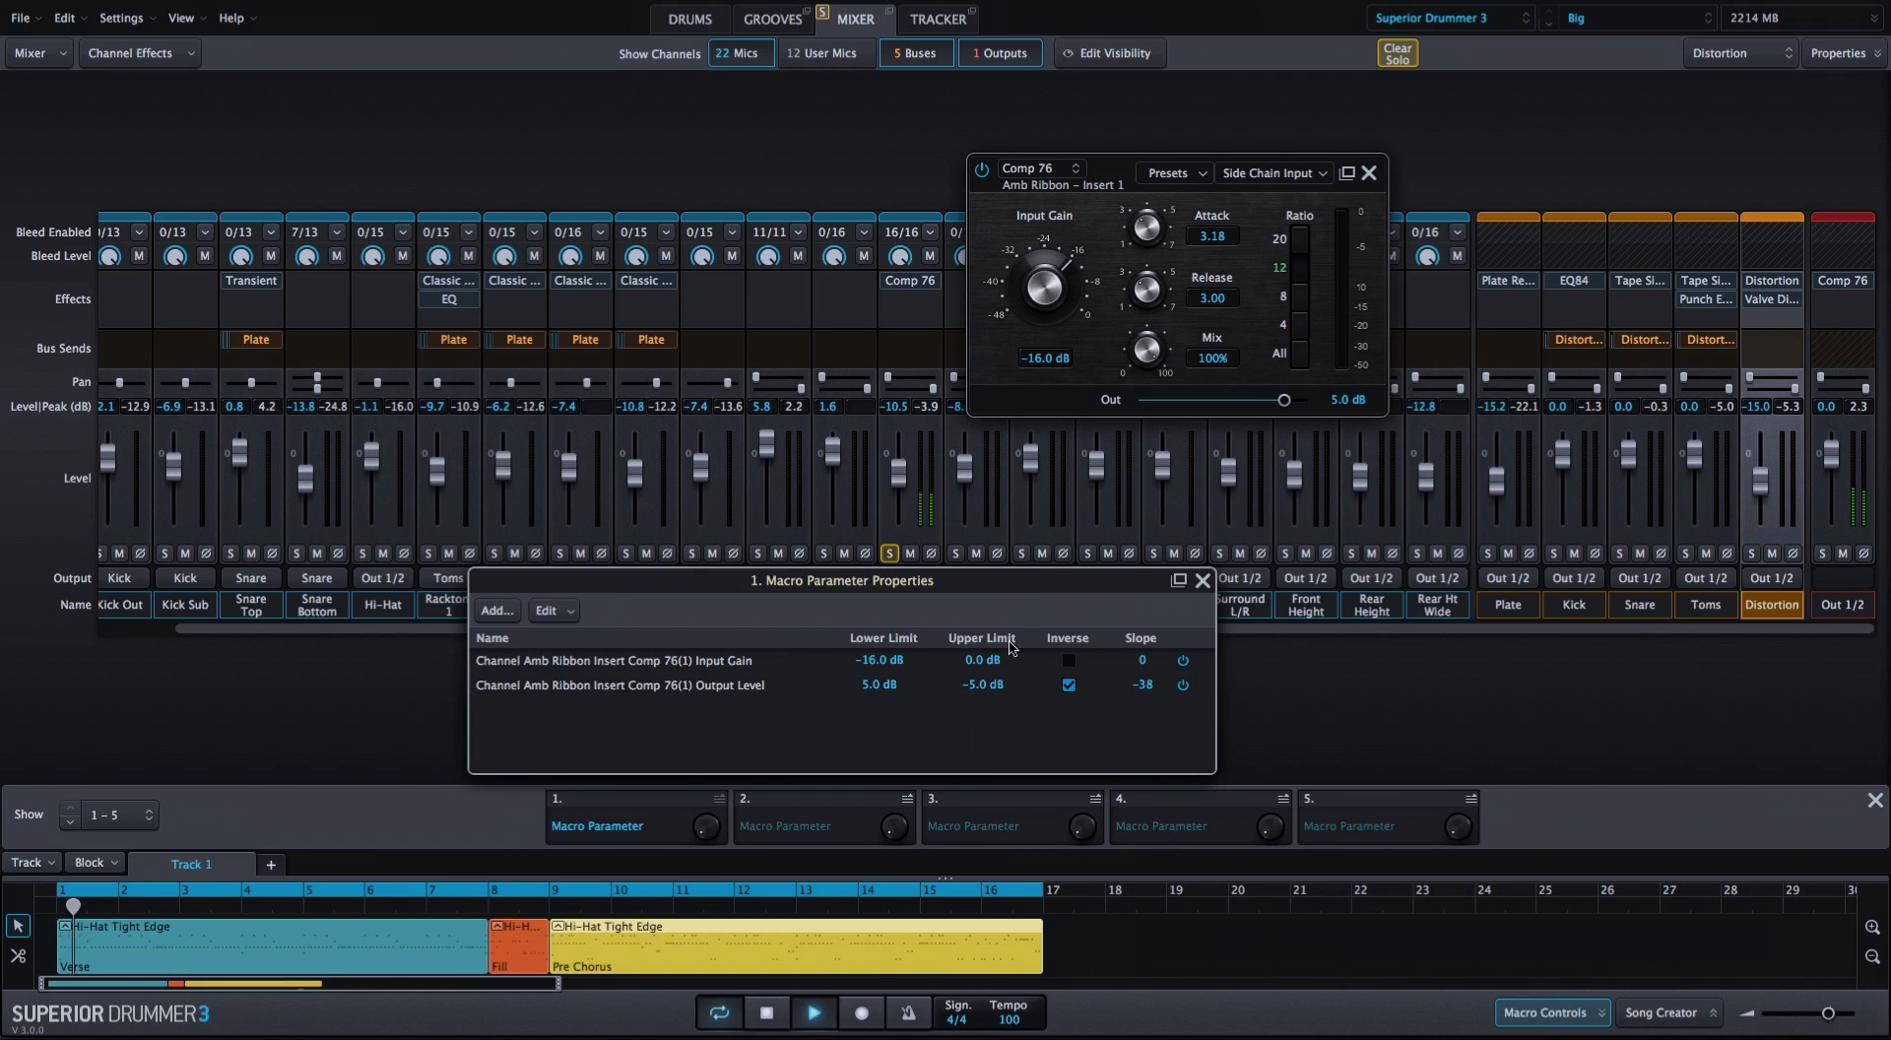
pyautogui.moveTo(709, 827); pyautogui.dragTo(722, 613)
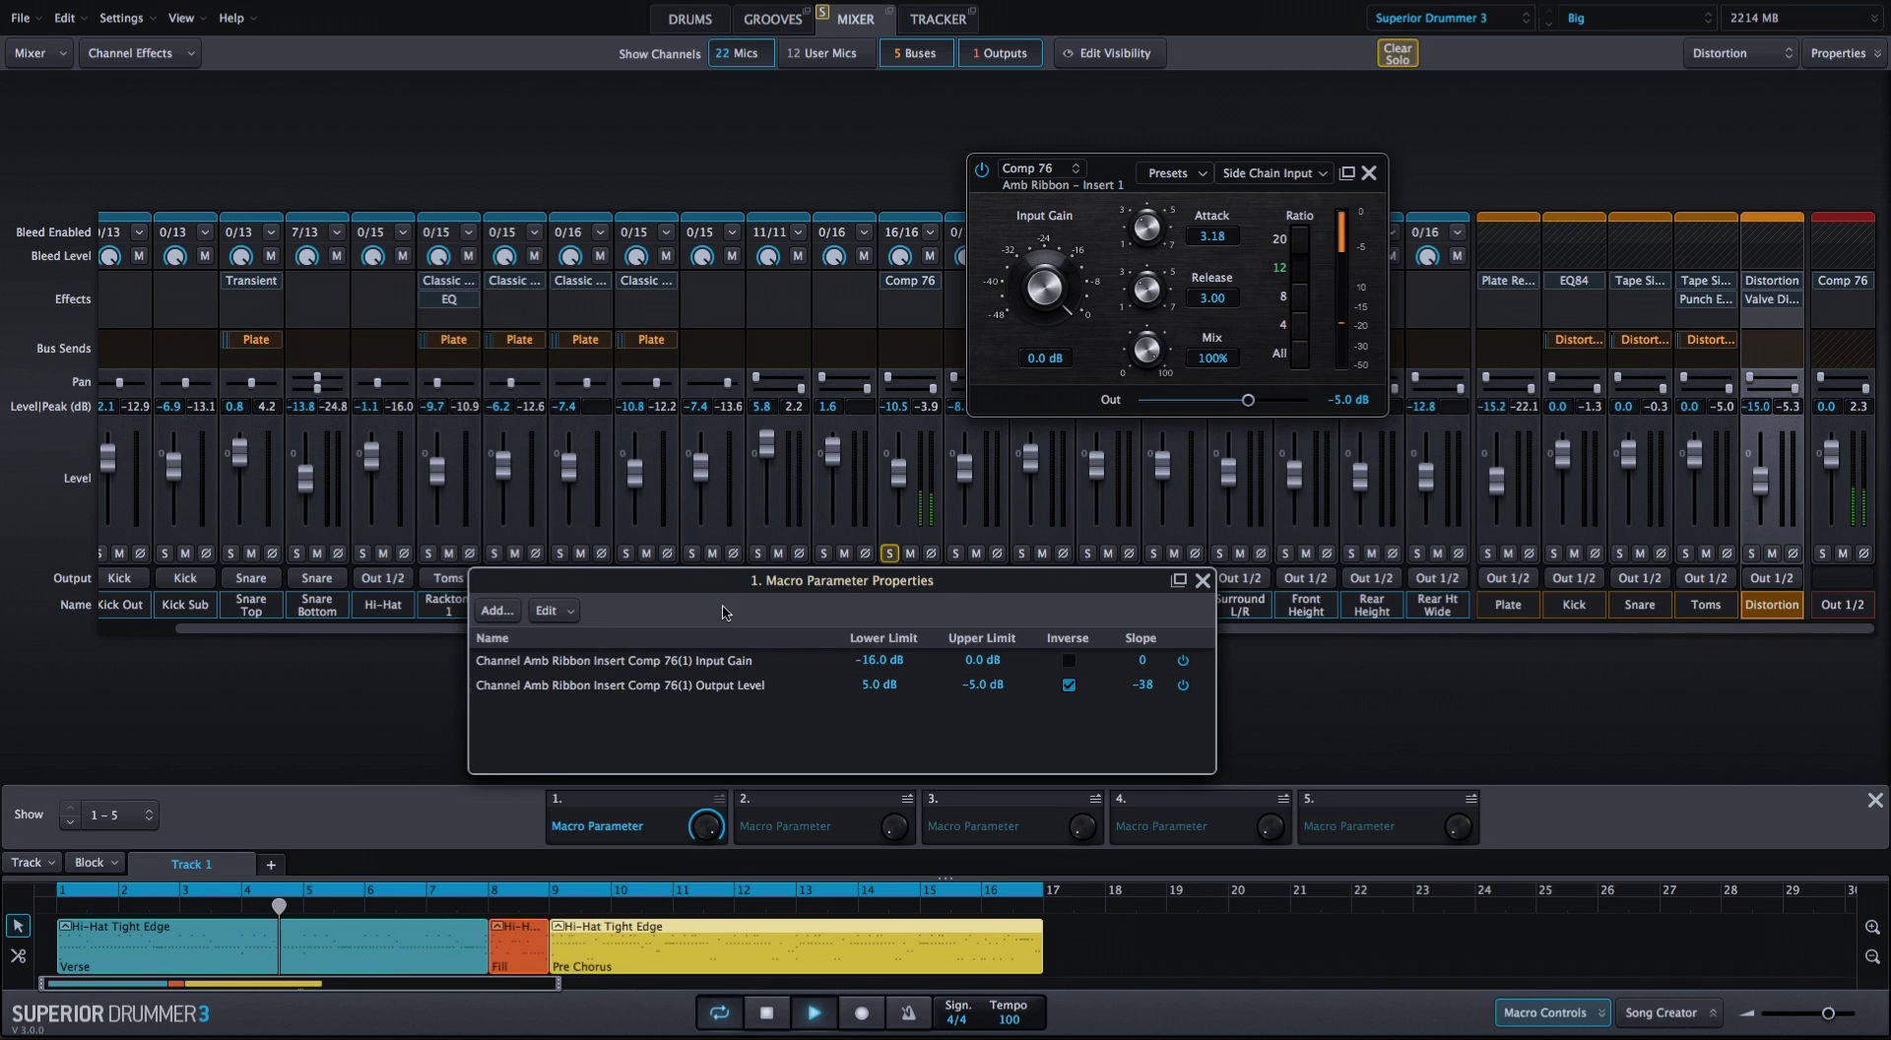
pyautogui.moveTo(728, 630)
pyautogui.mouseDown()
pyautogui.moveTo(722, 837)
pyautogui.moveTo(717, 620)
pyautogui.mouseUp()
pyautogui.click(767, 1012)
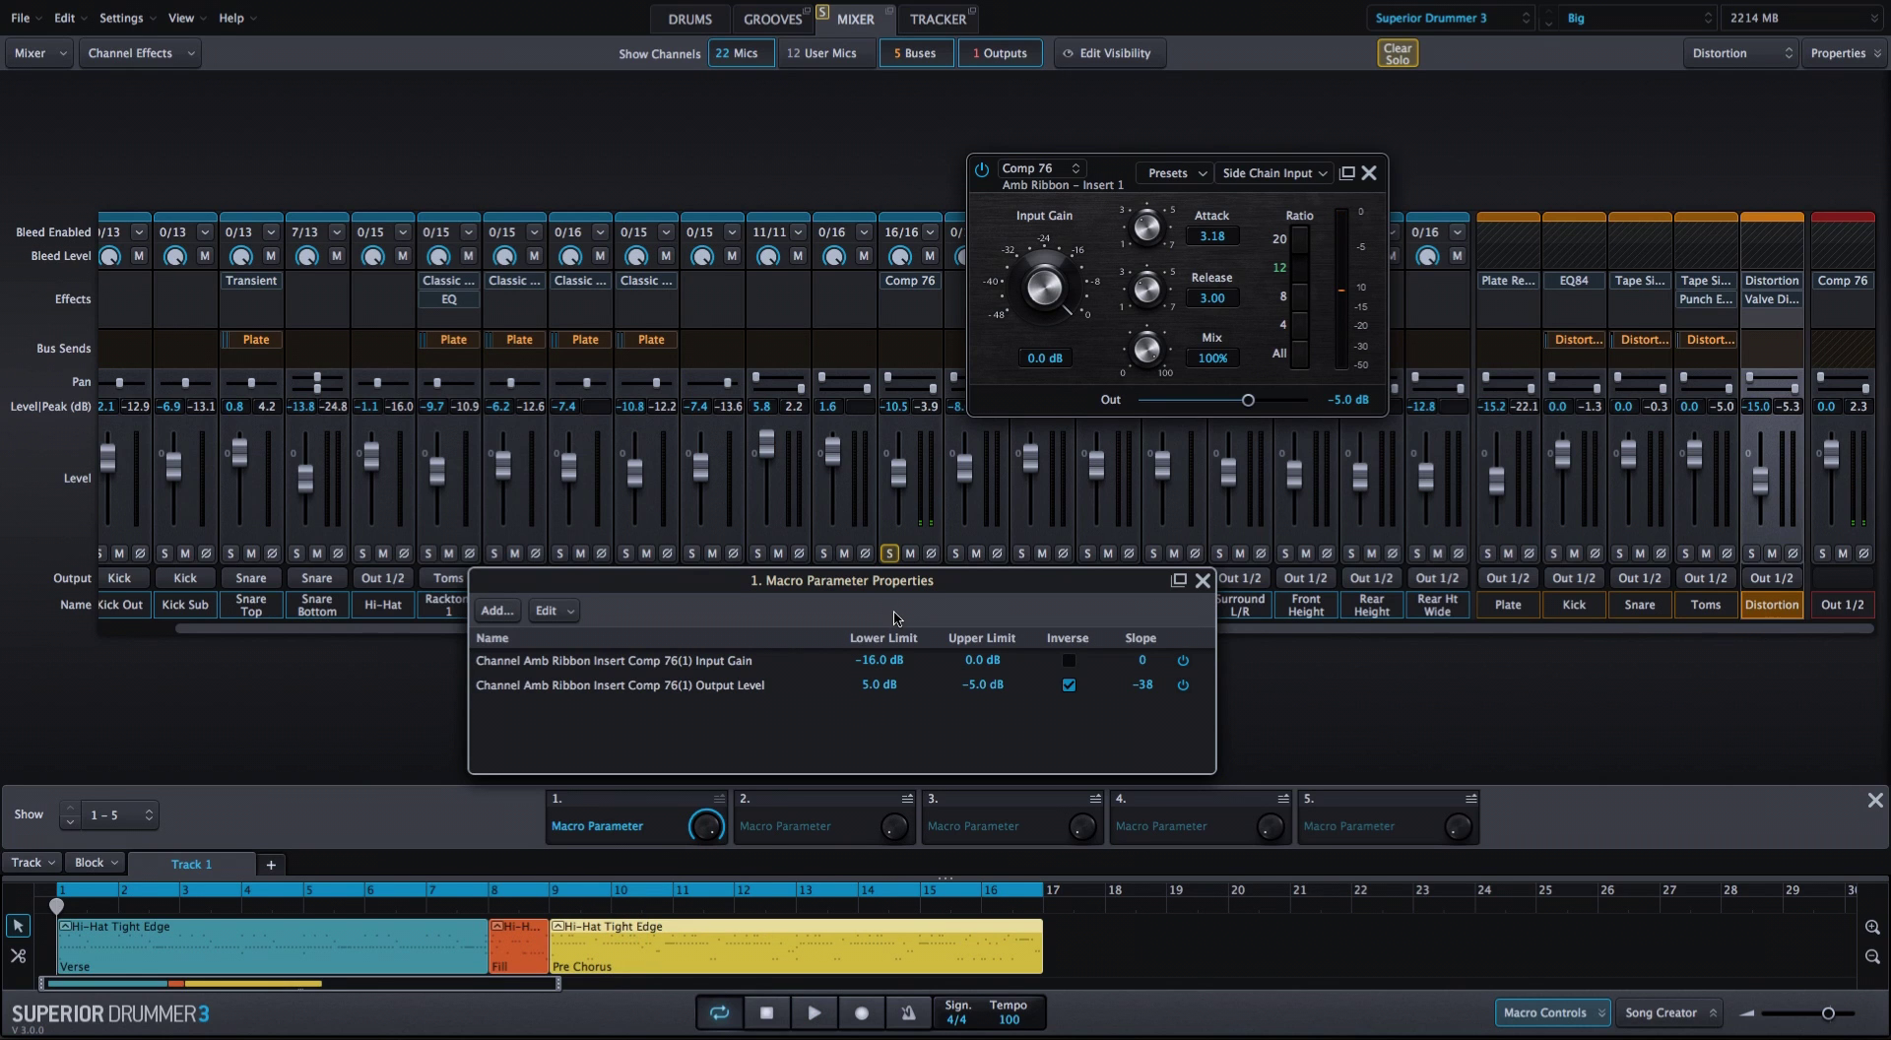
# Play the full mix while varying Macro Parameter 1 down to a Comp 76 input gain of about -10.8 dB, and close the macro's properties
pyautogui.press('space')
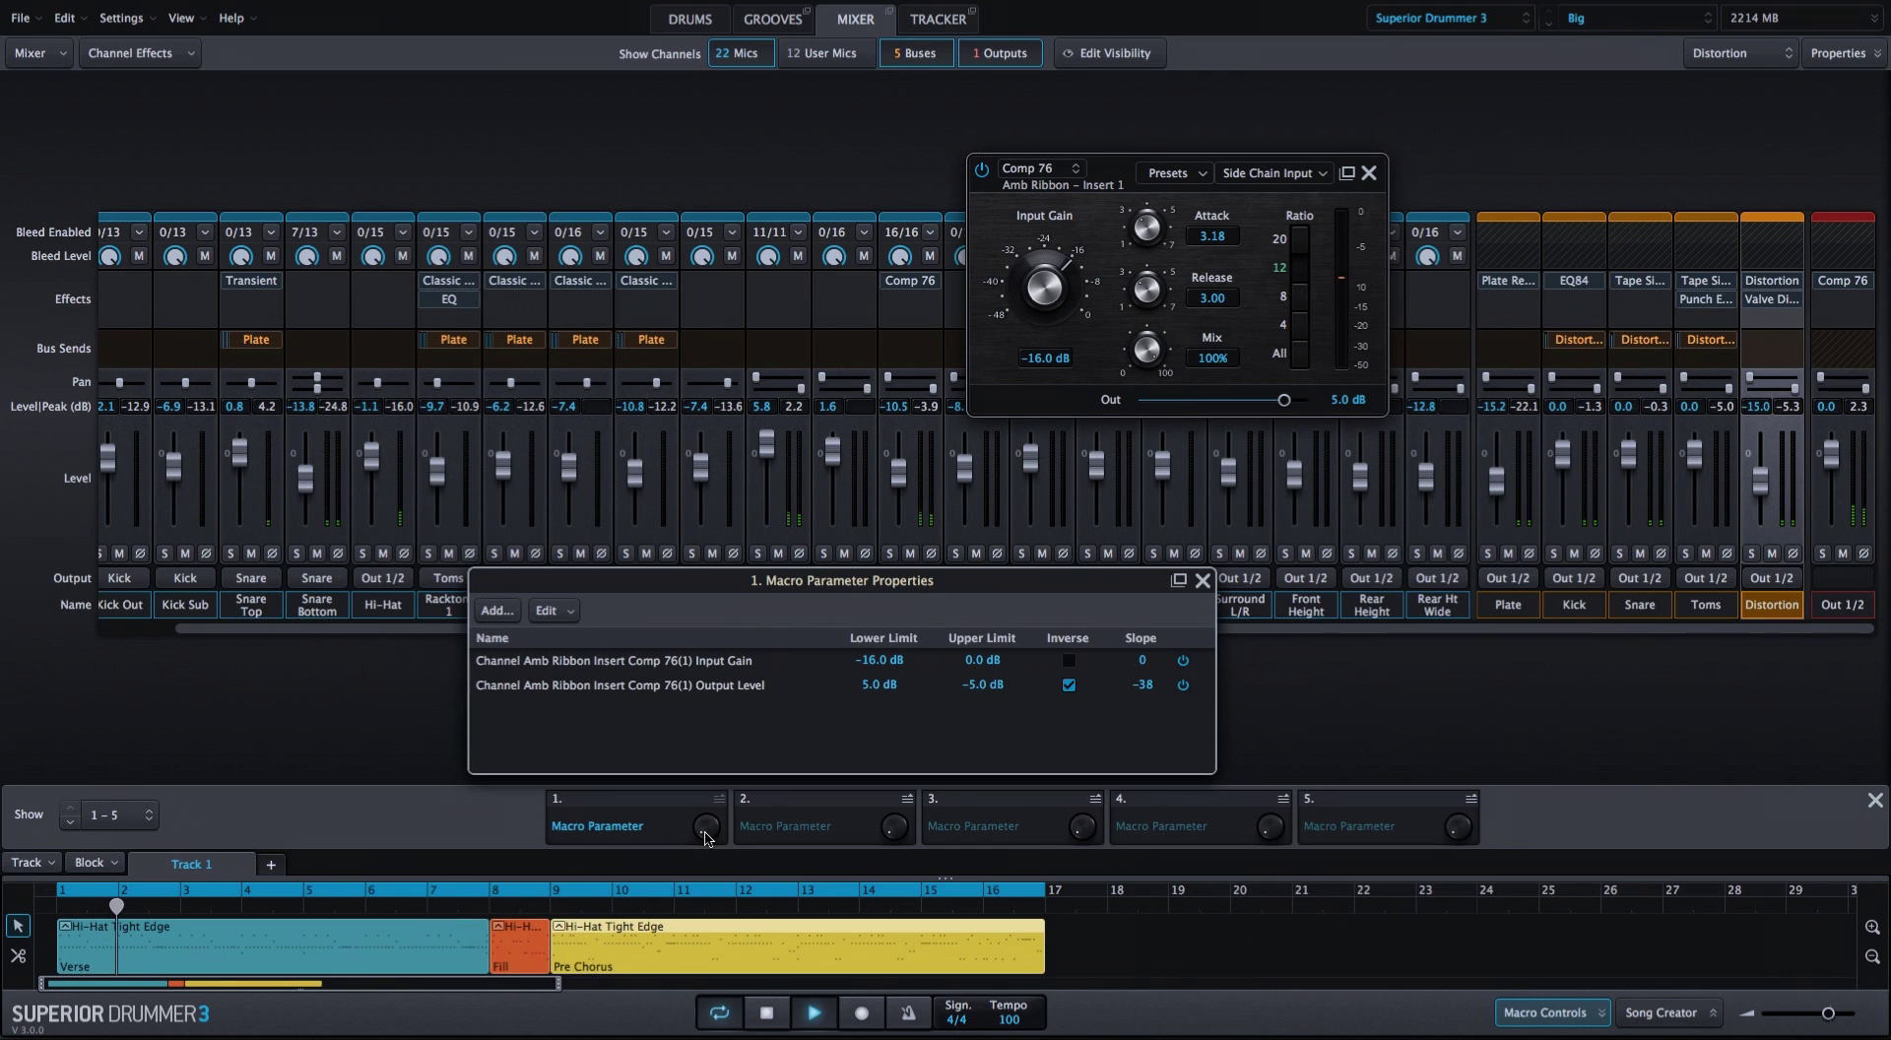
pyautogui.moveTo(706, 817); pyautogui.dragTo(741, 622)
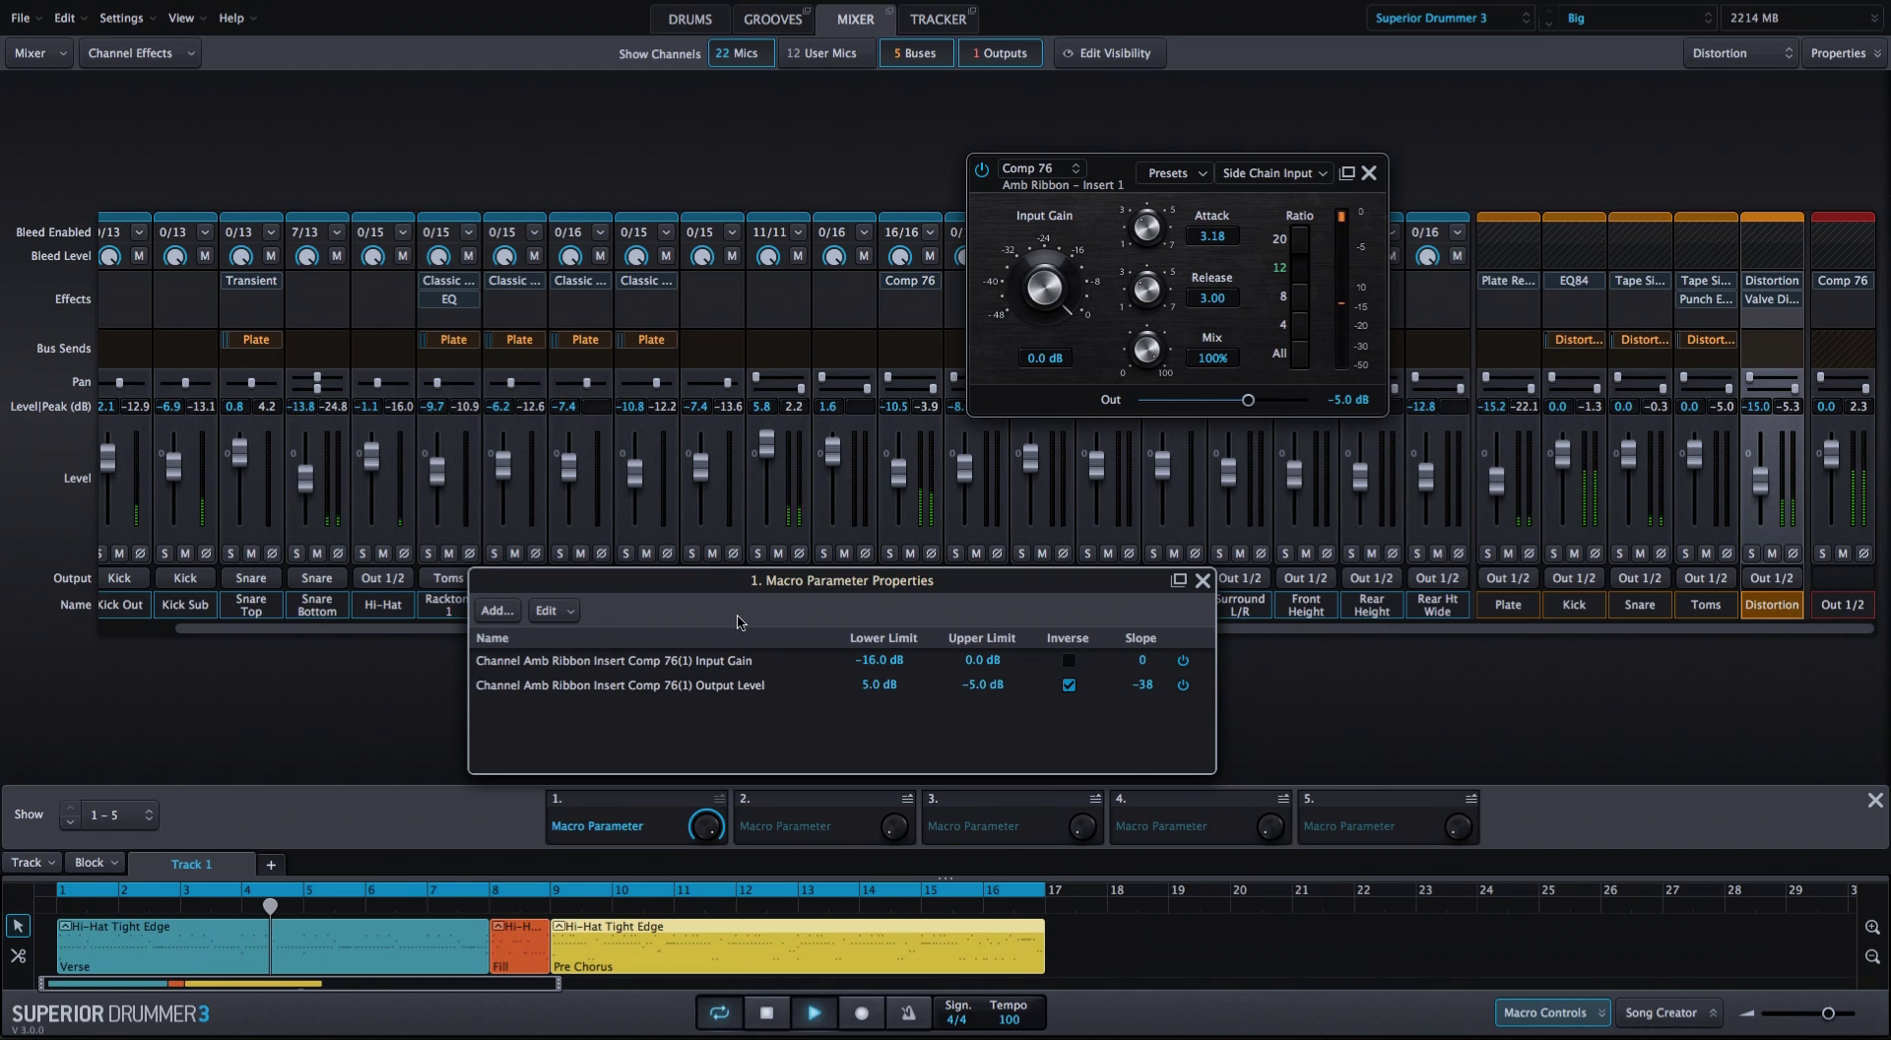
pyautogui.hotkey('ctrl', 'z')
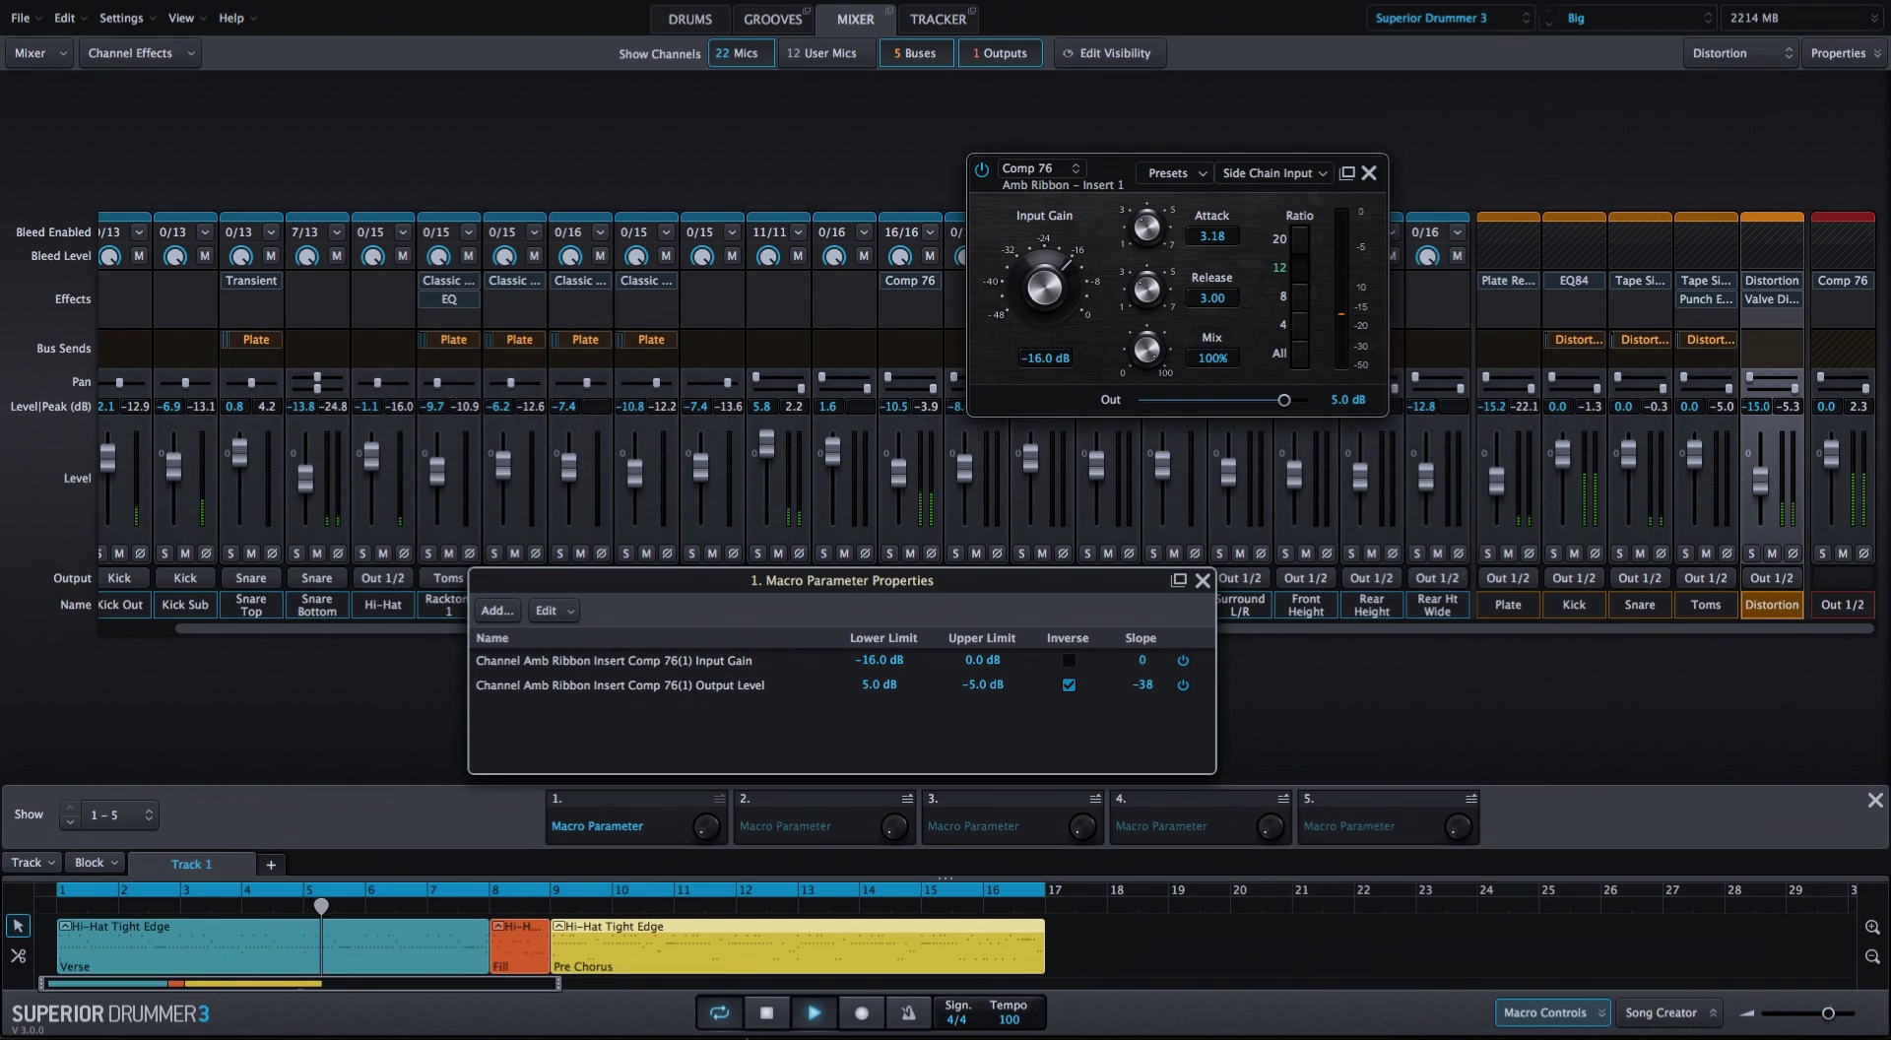
pyautogui.hotkey('ctrl', 'y')
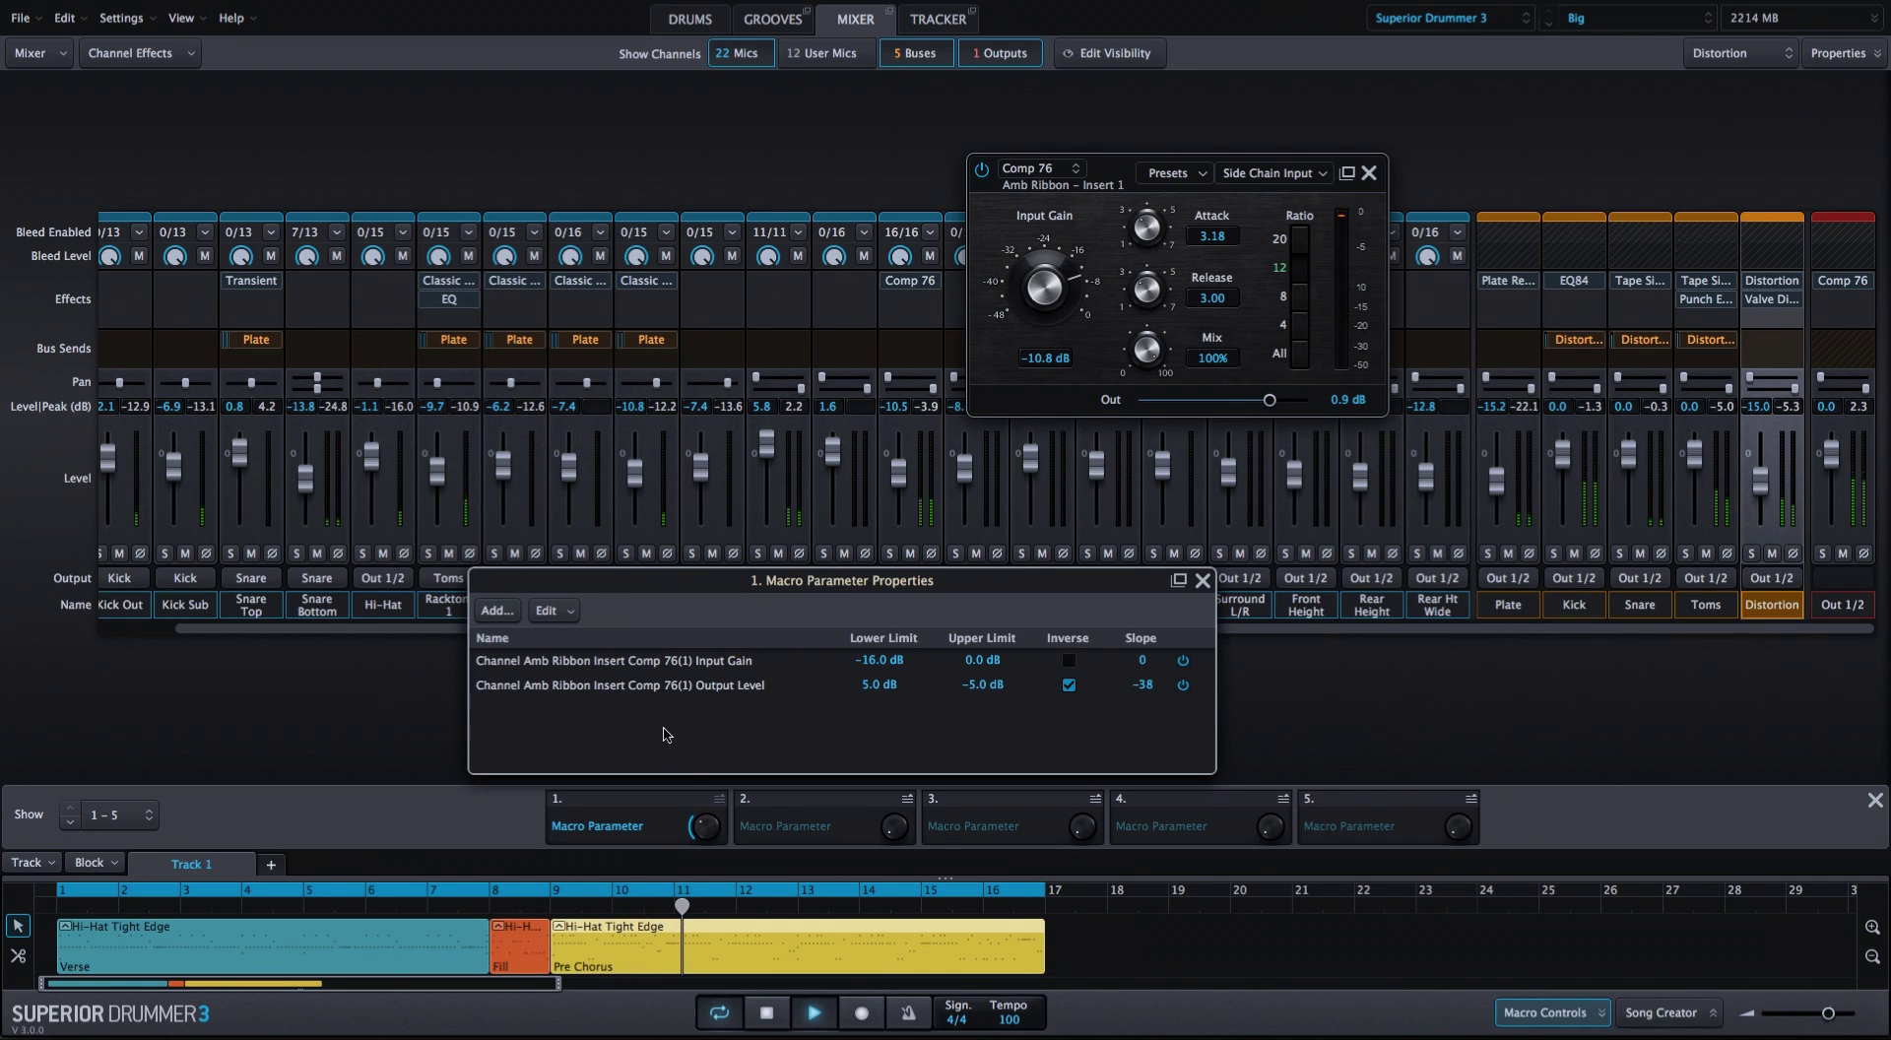
pyautogui.click(774, 1002)
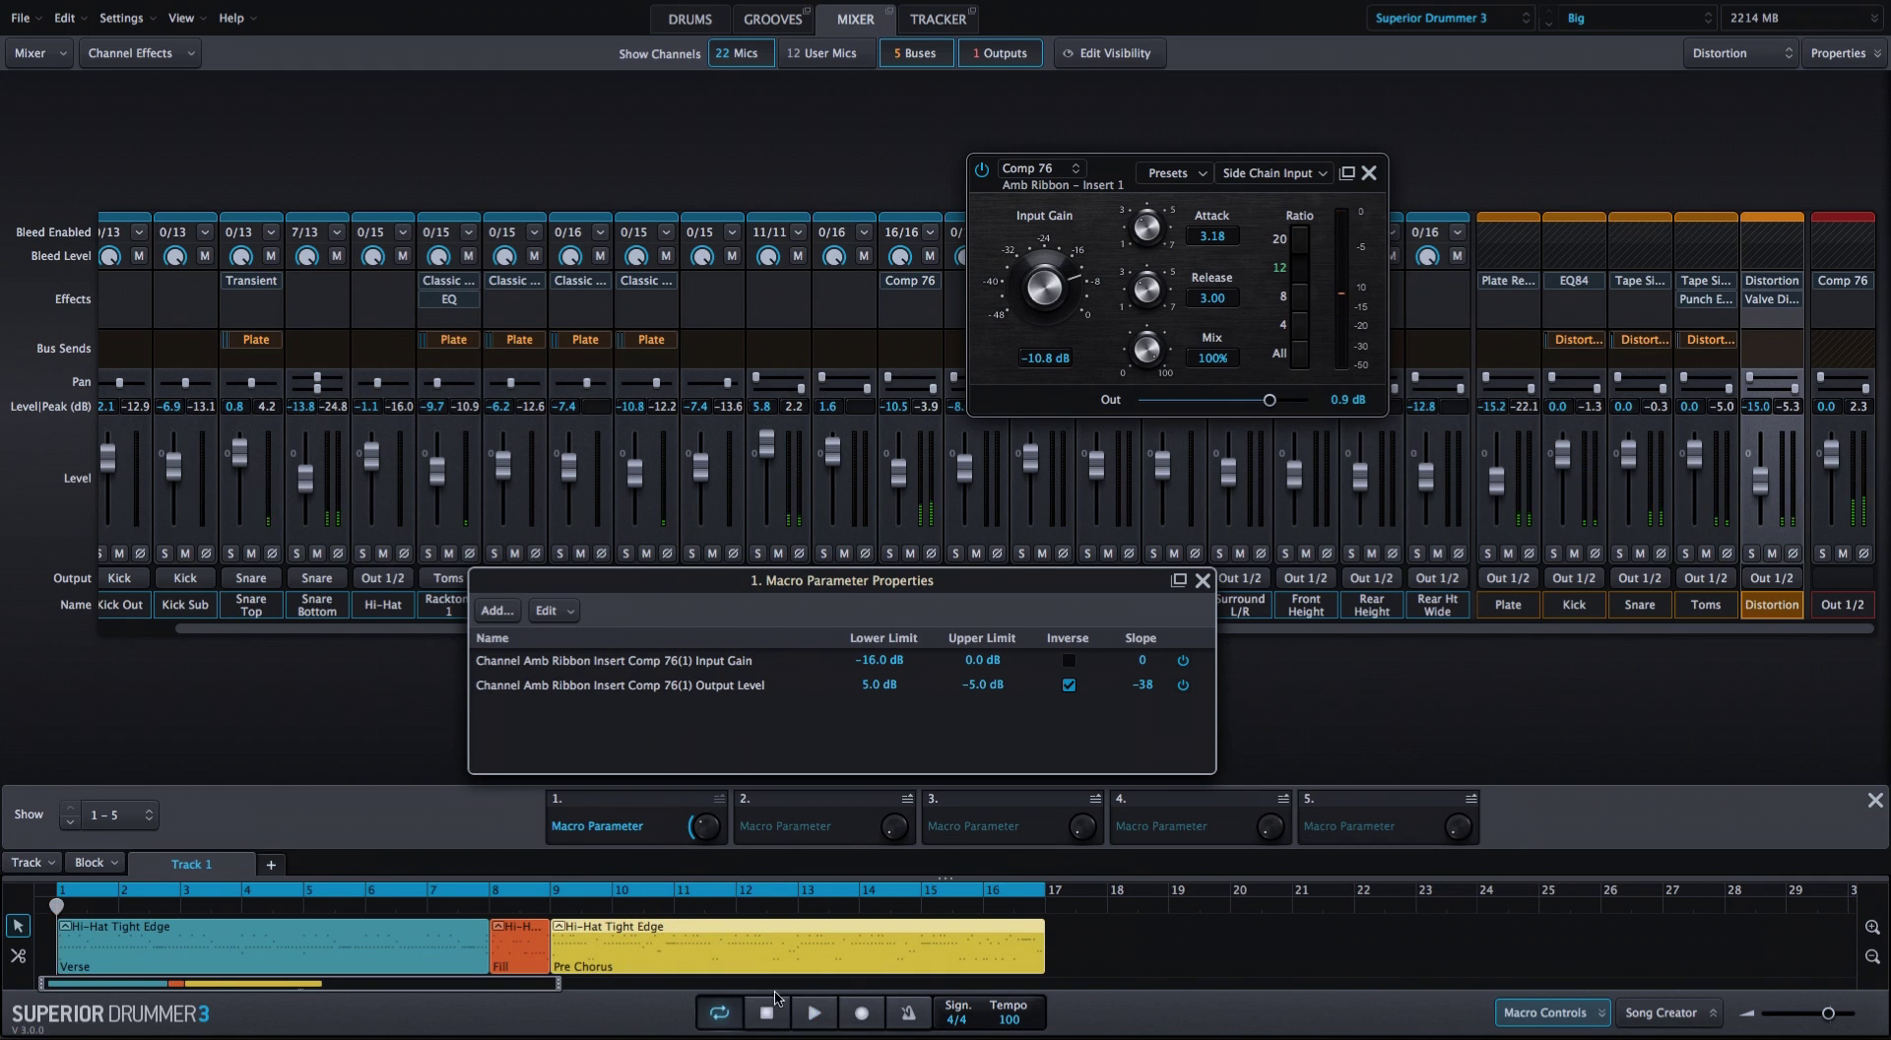
pyautogui.click(1202, 581)
# Select Kick through Floortom 2 in the drum kit, enable Envelope and Offset, and bind the envelope's Release to Macro Parameter 2
pyautogui.click(689, 19)
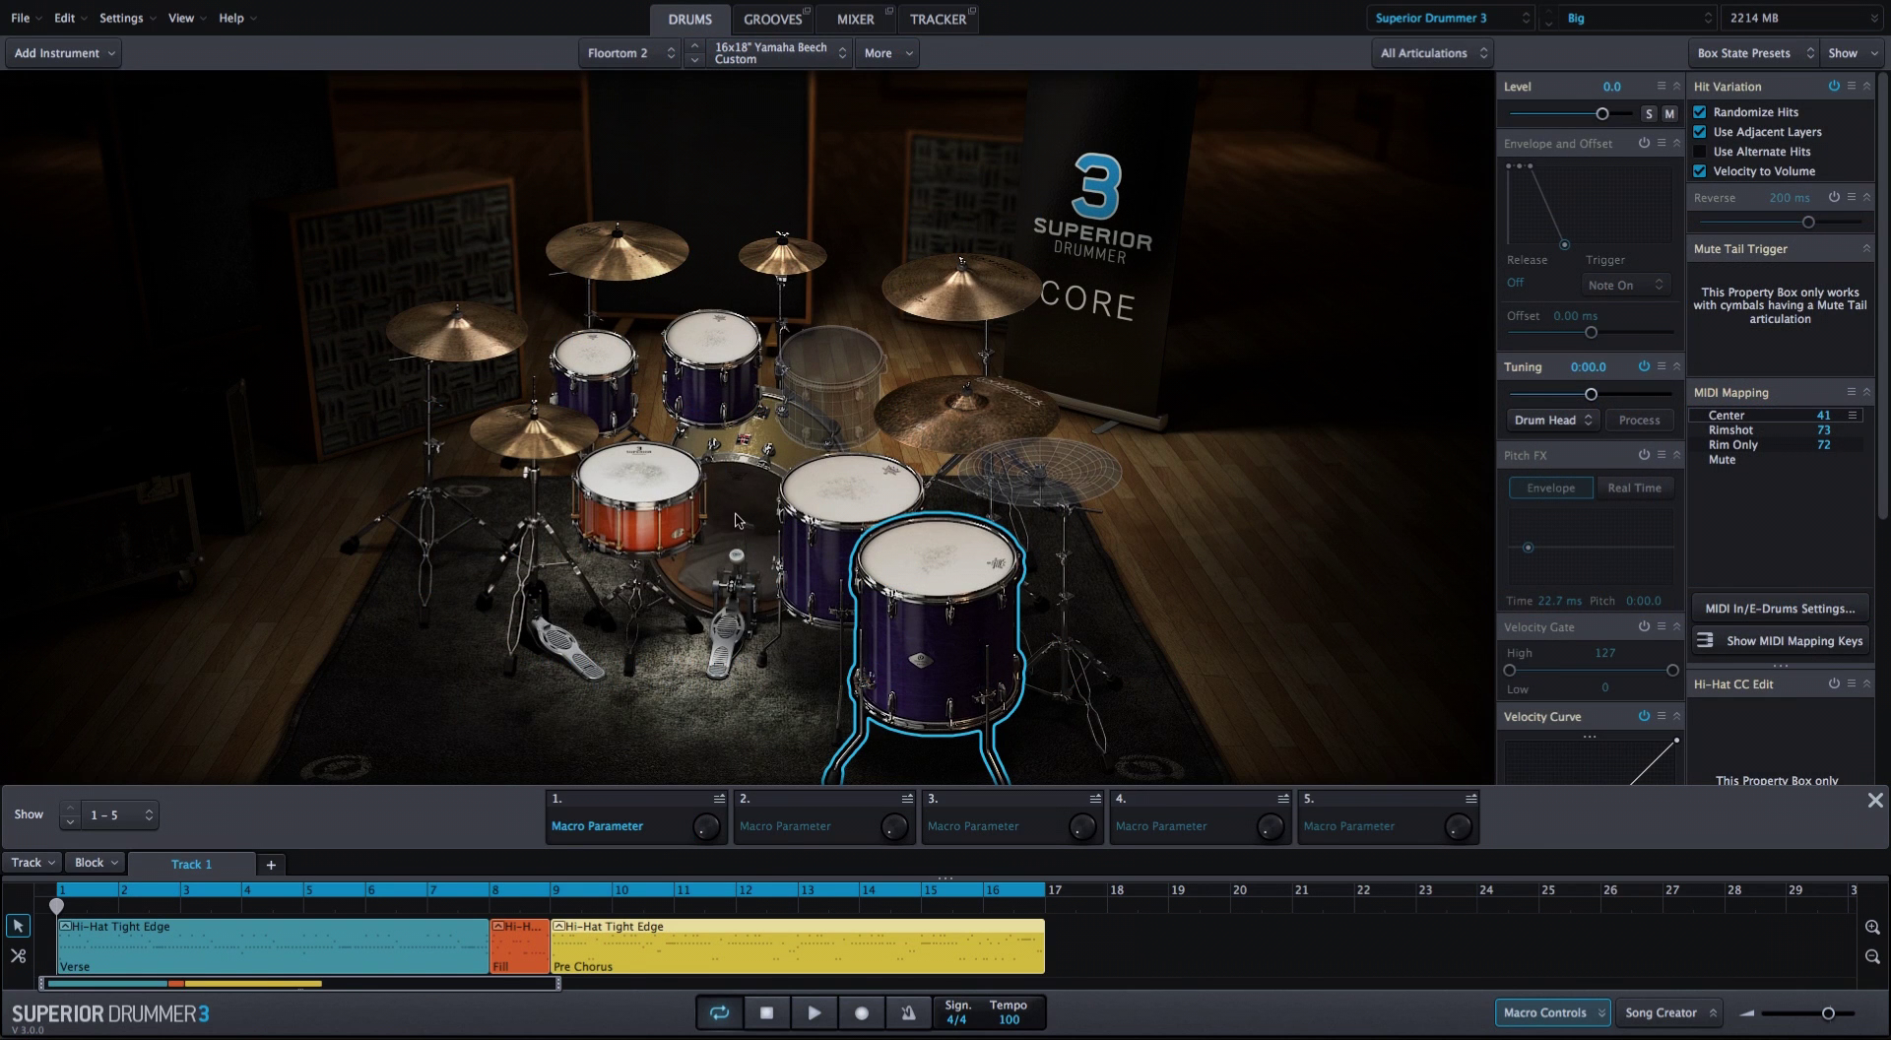
pyautogui.hotkey('ctrl', 'a')
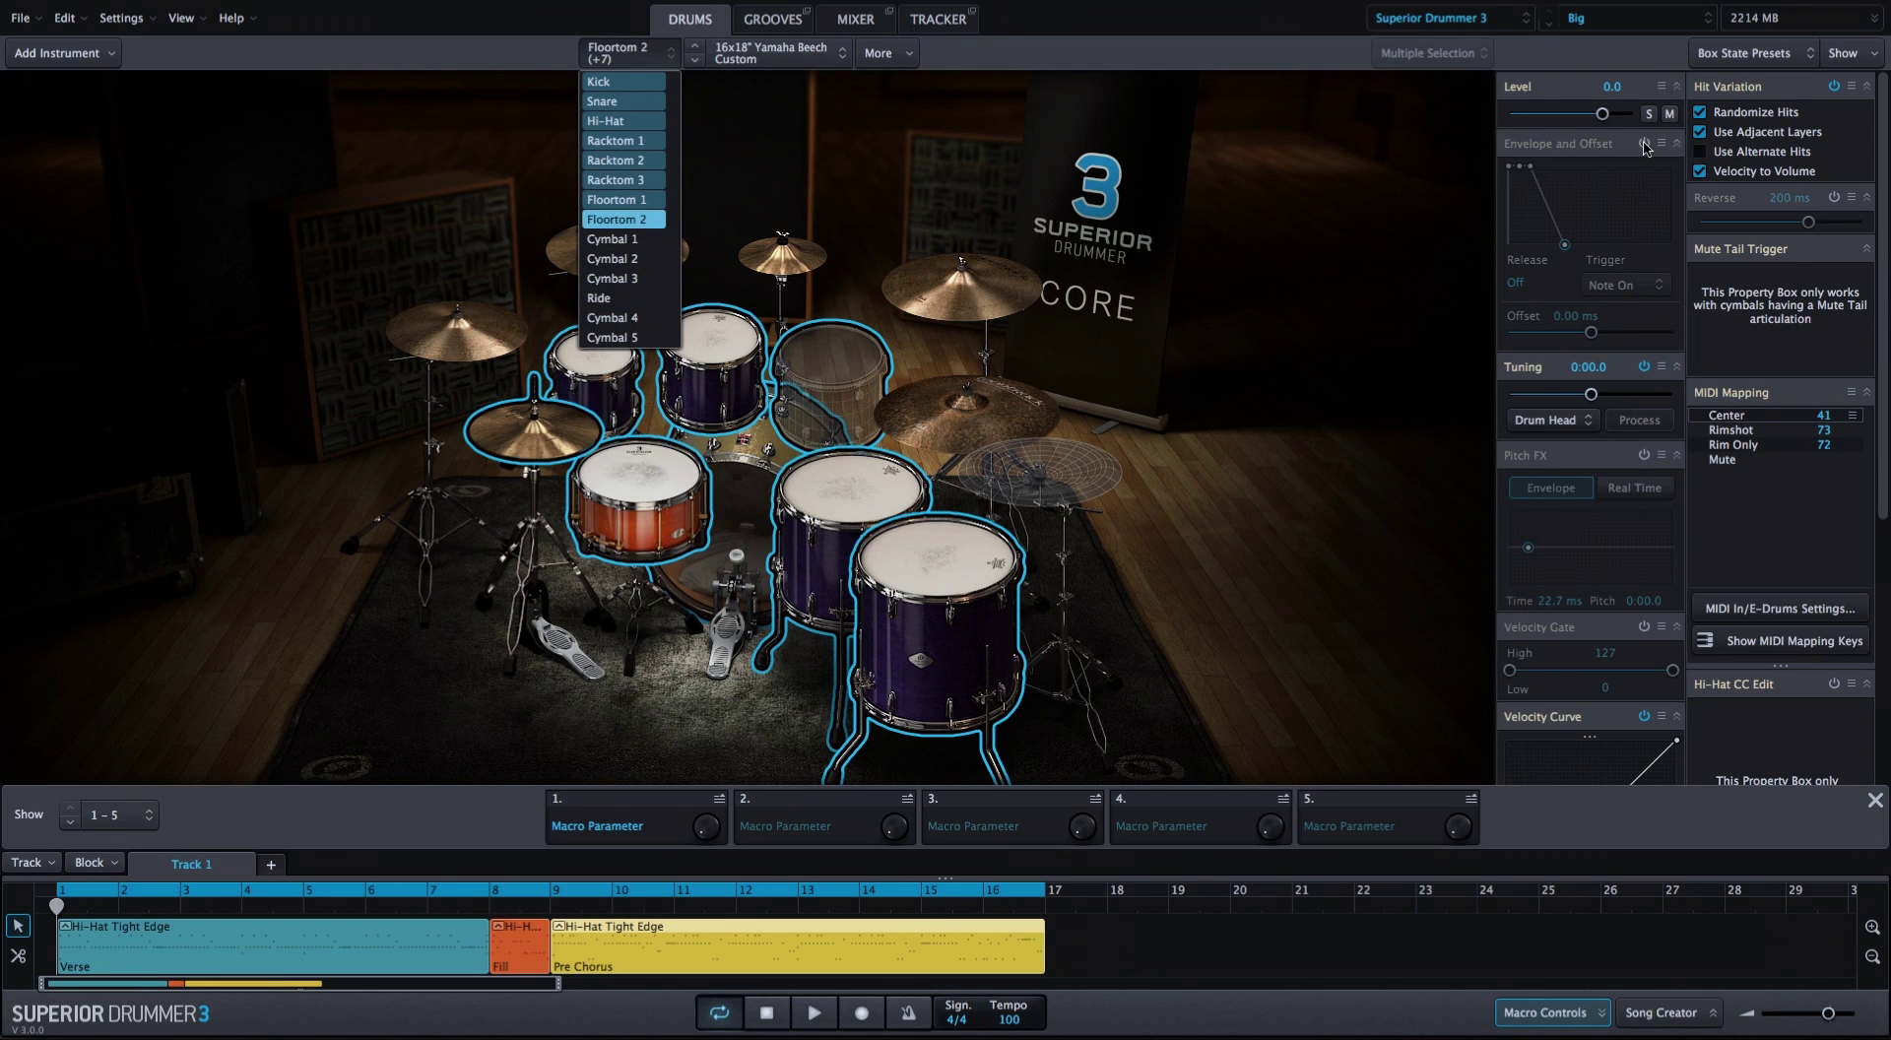
pyautogui.click(1642, 145)
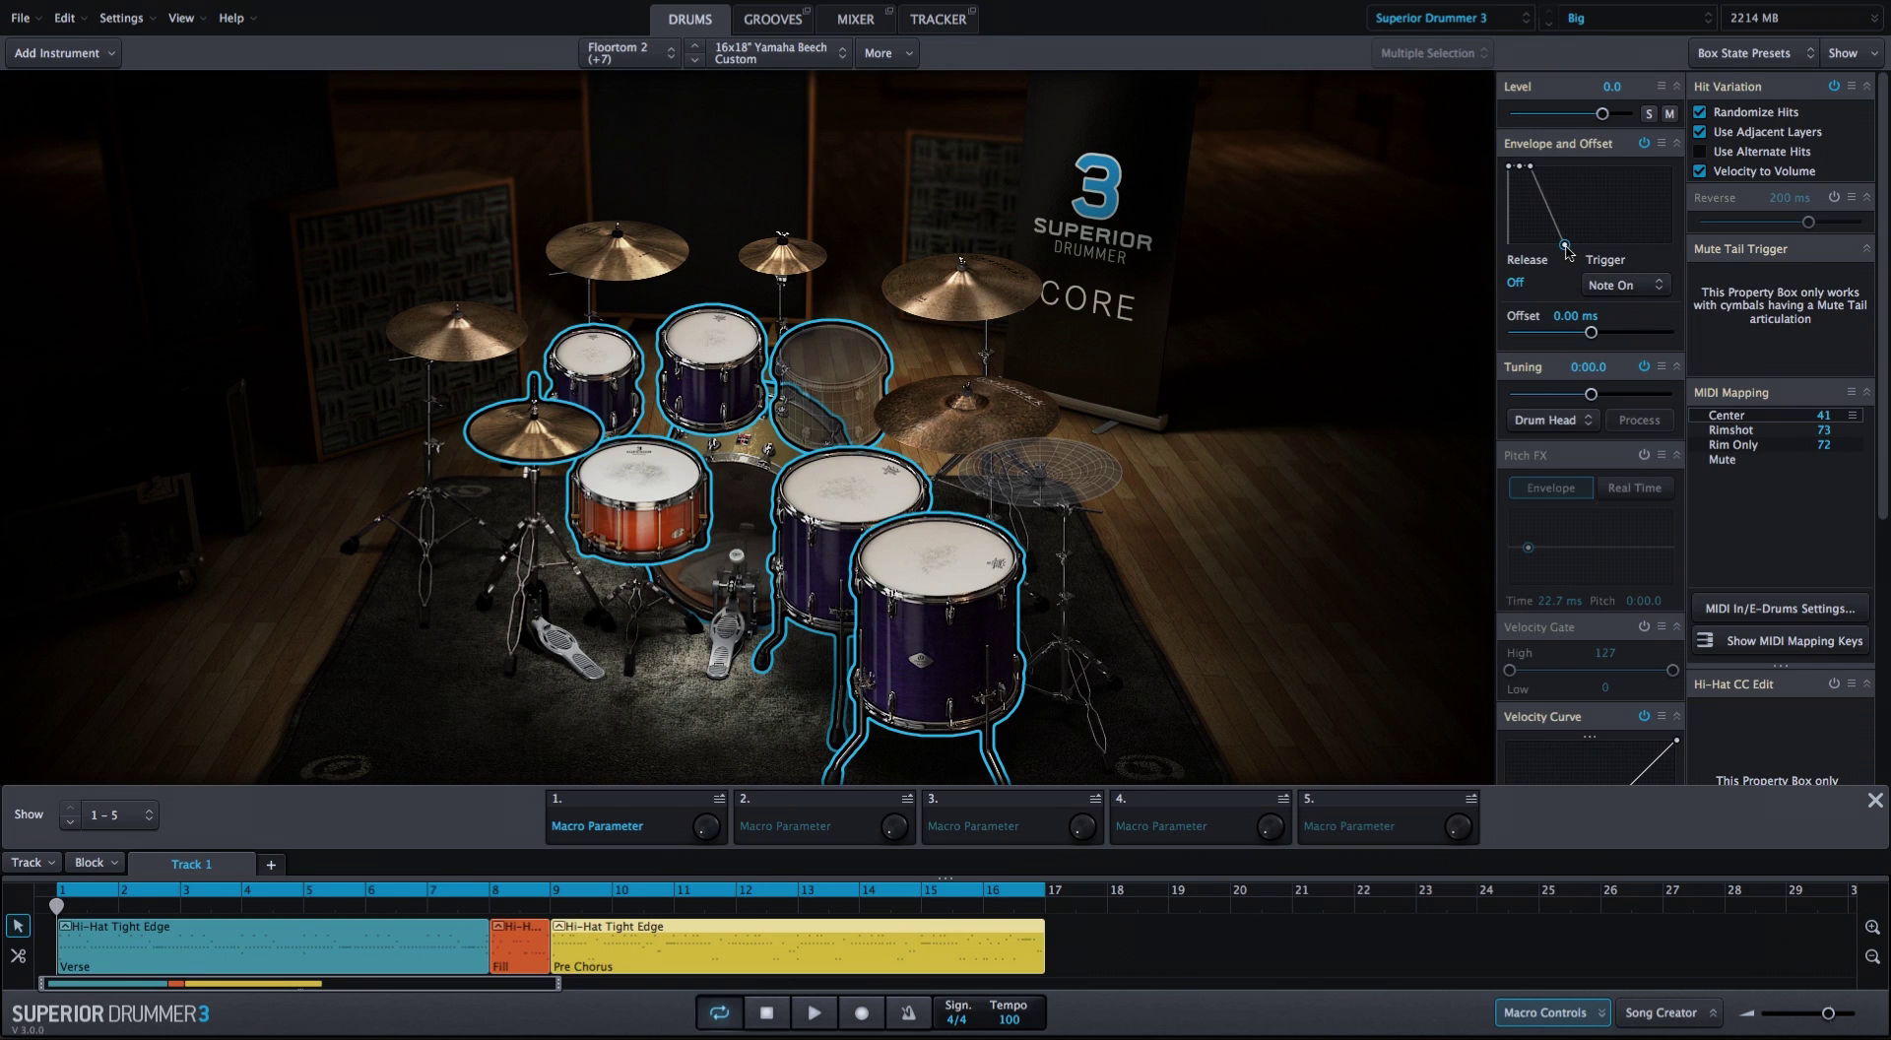
pyautogui.rightClick(1567, 251)
pyautogui.moveTo(1674, 381)
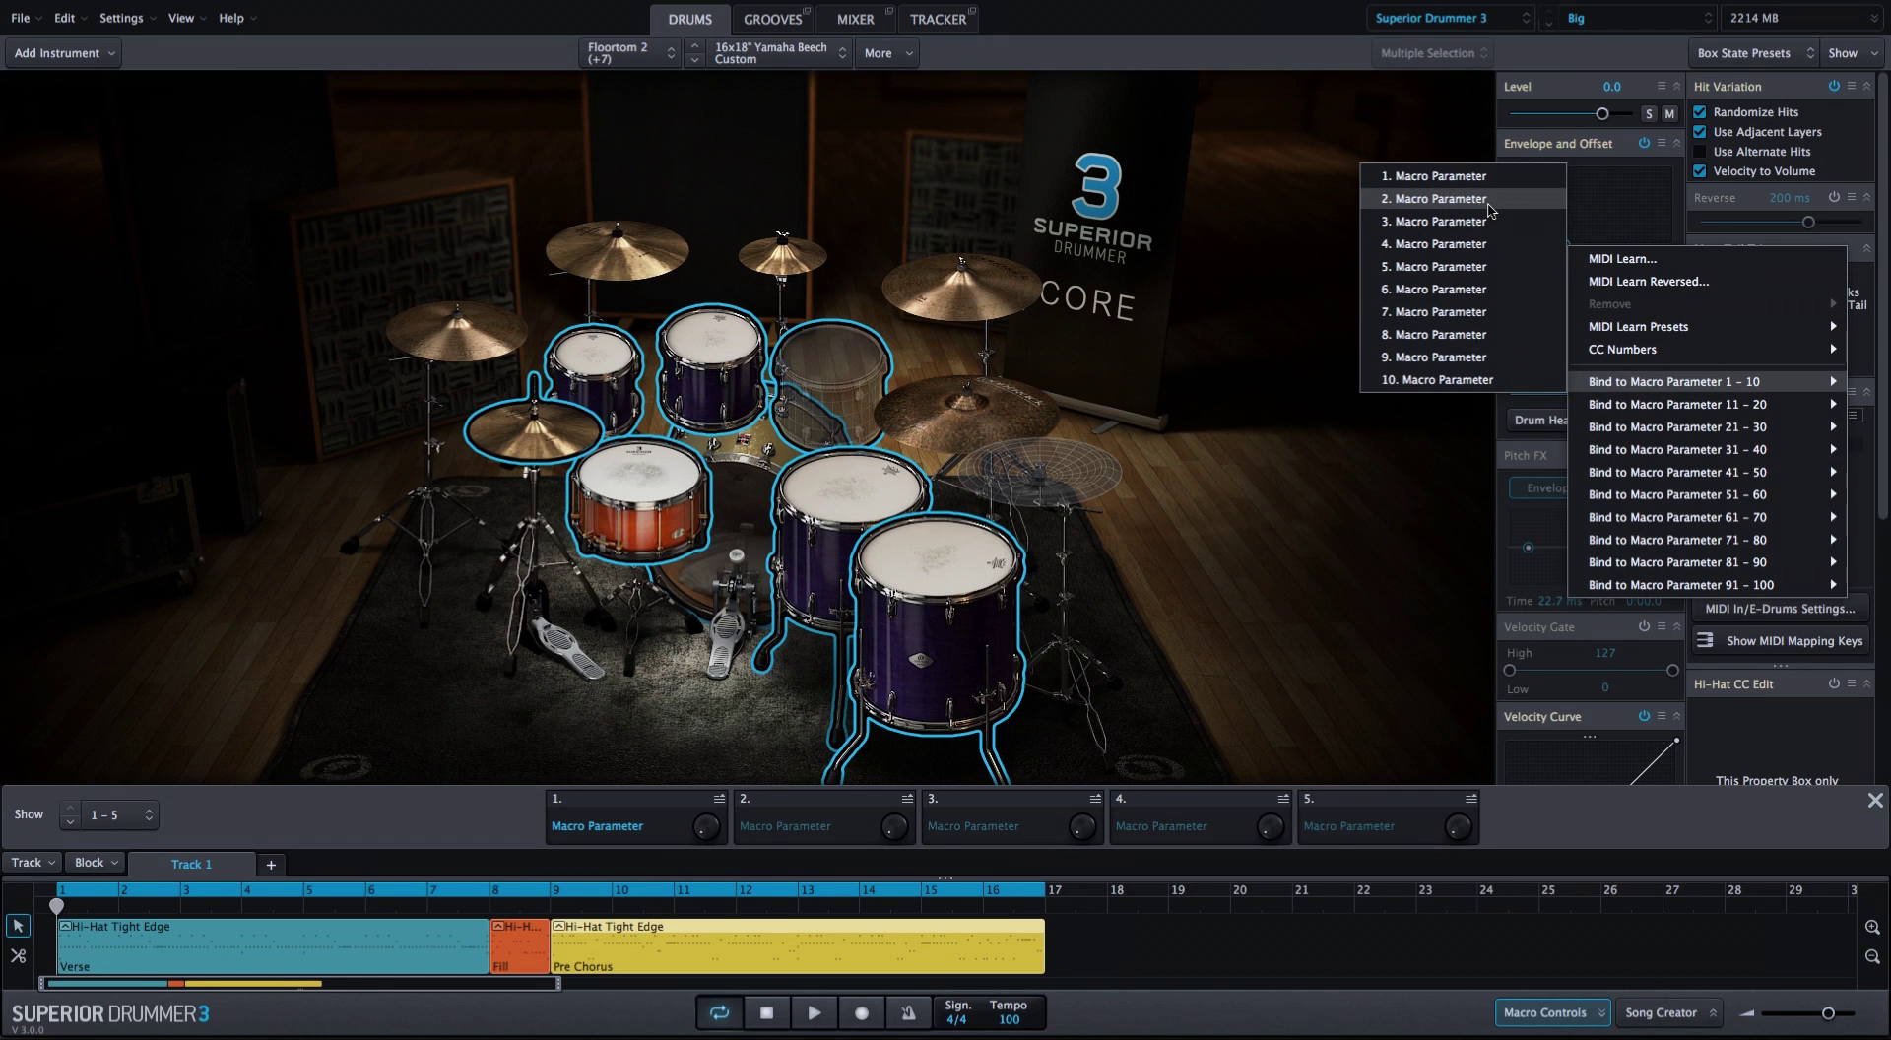
pyautogui.click(1490, 199)
# Review the release parameters bound to Macro Parameter 2 in its properties
pyautogui.click(907, 799)
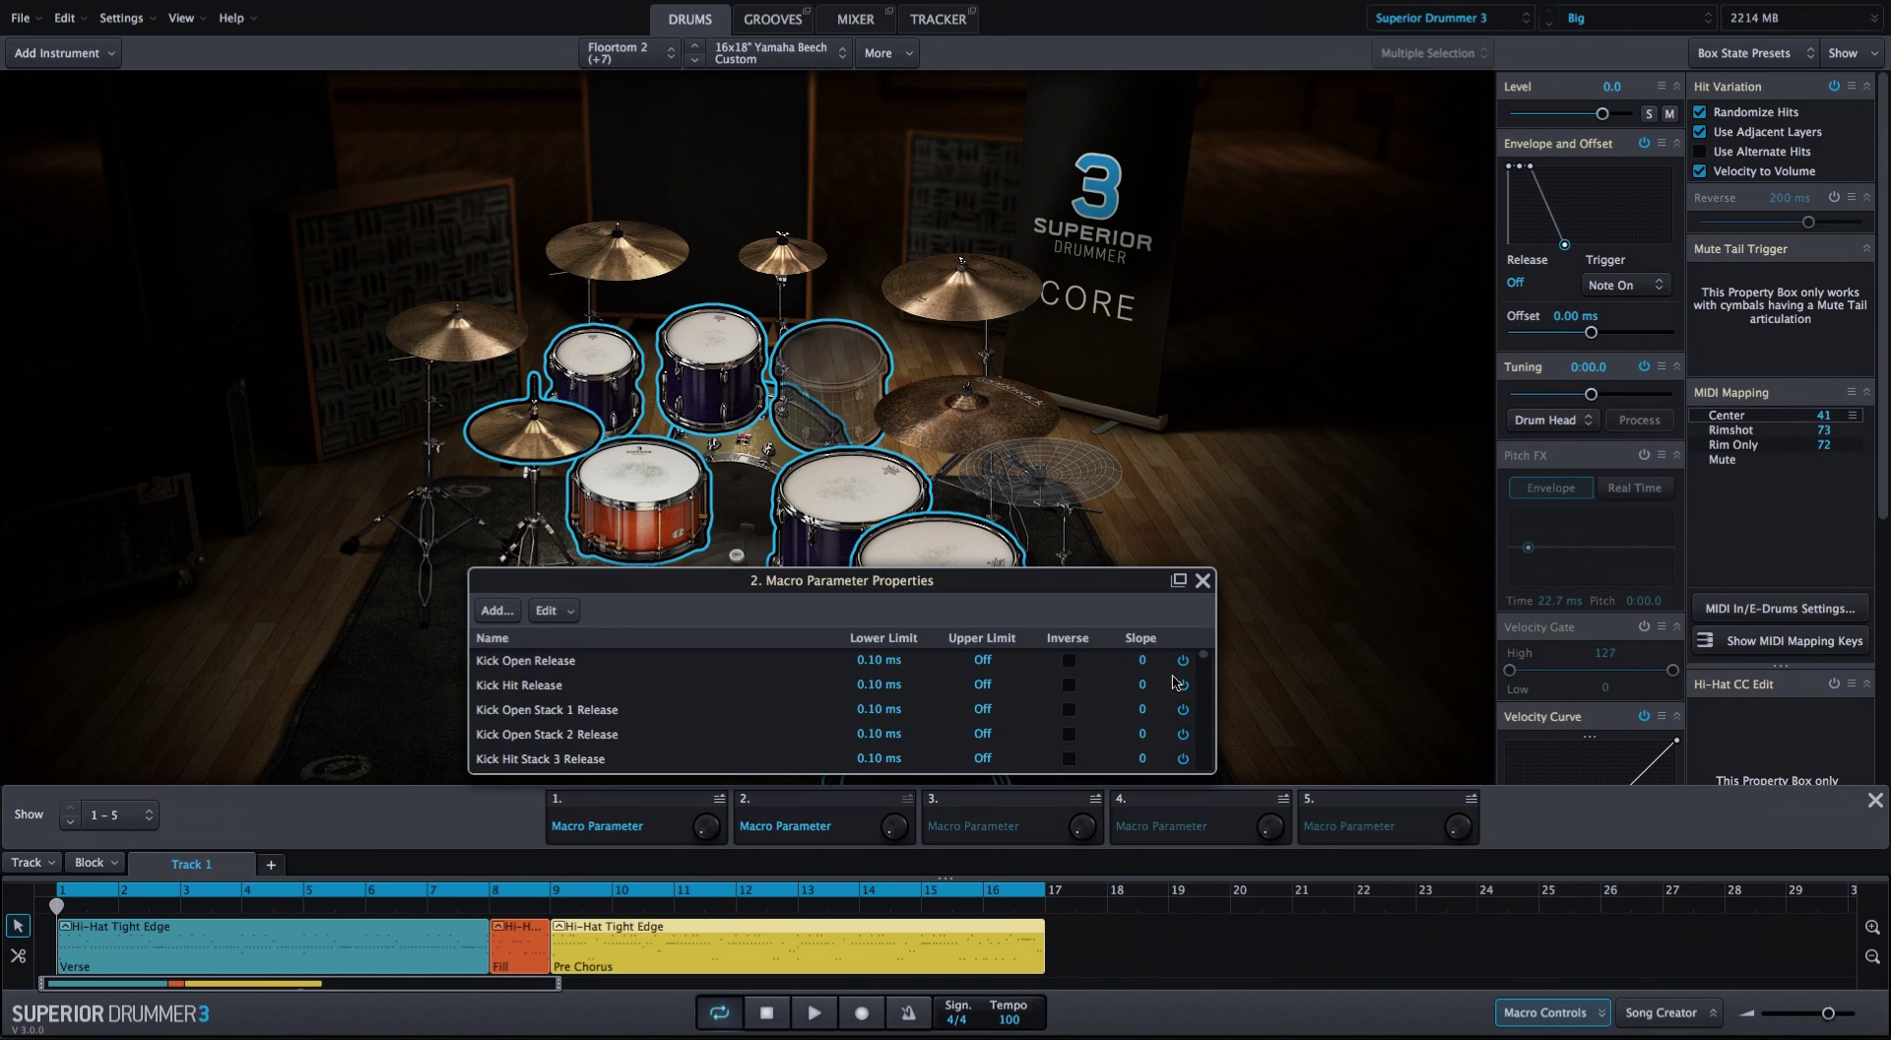
pyautogui.scroll(-5, 1207, 662)
pyautogui.scroll(5, 1209, 653)
# Play the song while sweeping Macro Parameter 2 to hear the drum release change, return it to Off, and close its properties
pyautogui.moveTo(893, 830); pyautogui.dragTo(866, 555)
pyautogui.press('space')
pyautogui.moveTo(898, 825); pyautogui.dragTo(898, 908)
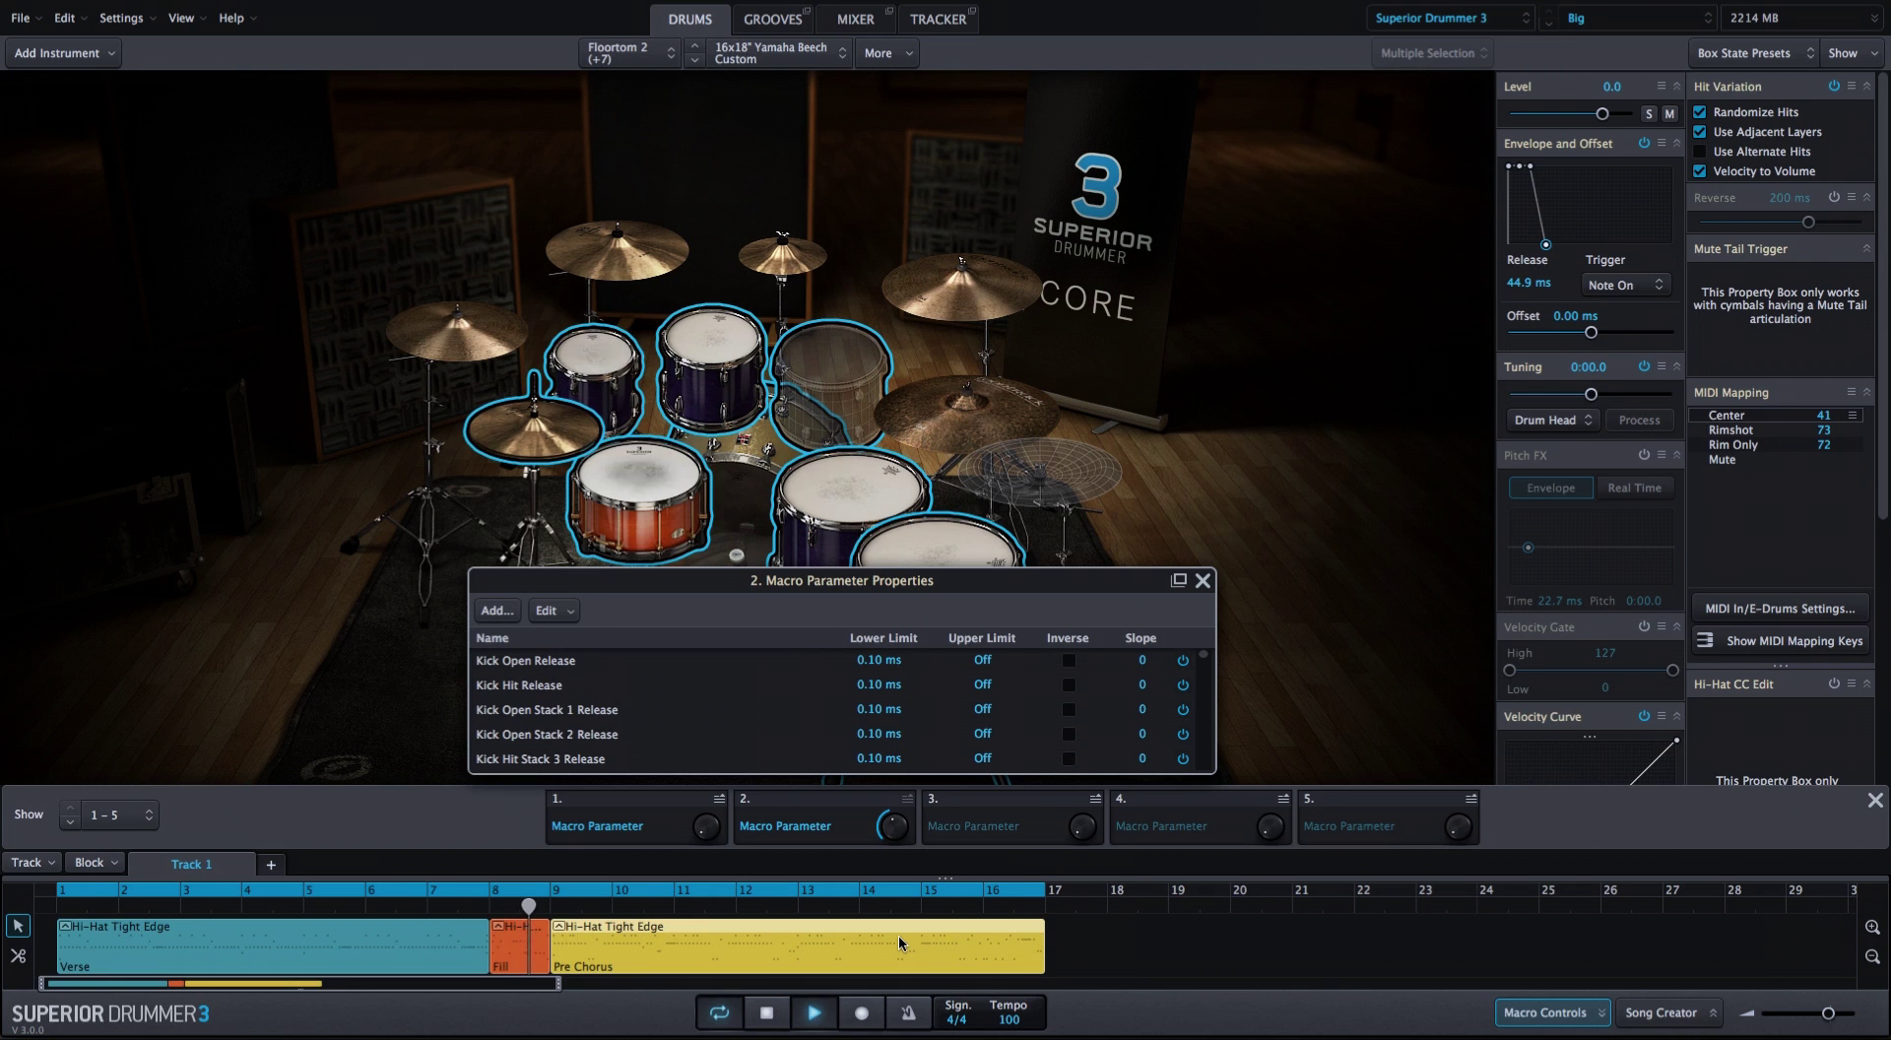
pyautogui.press('space')
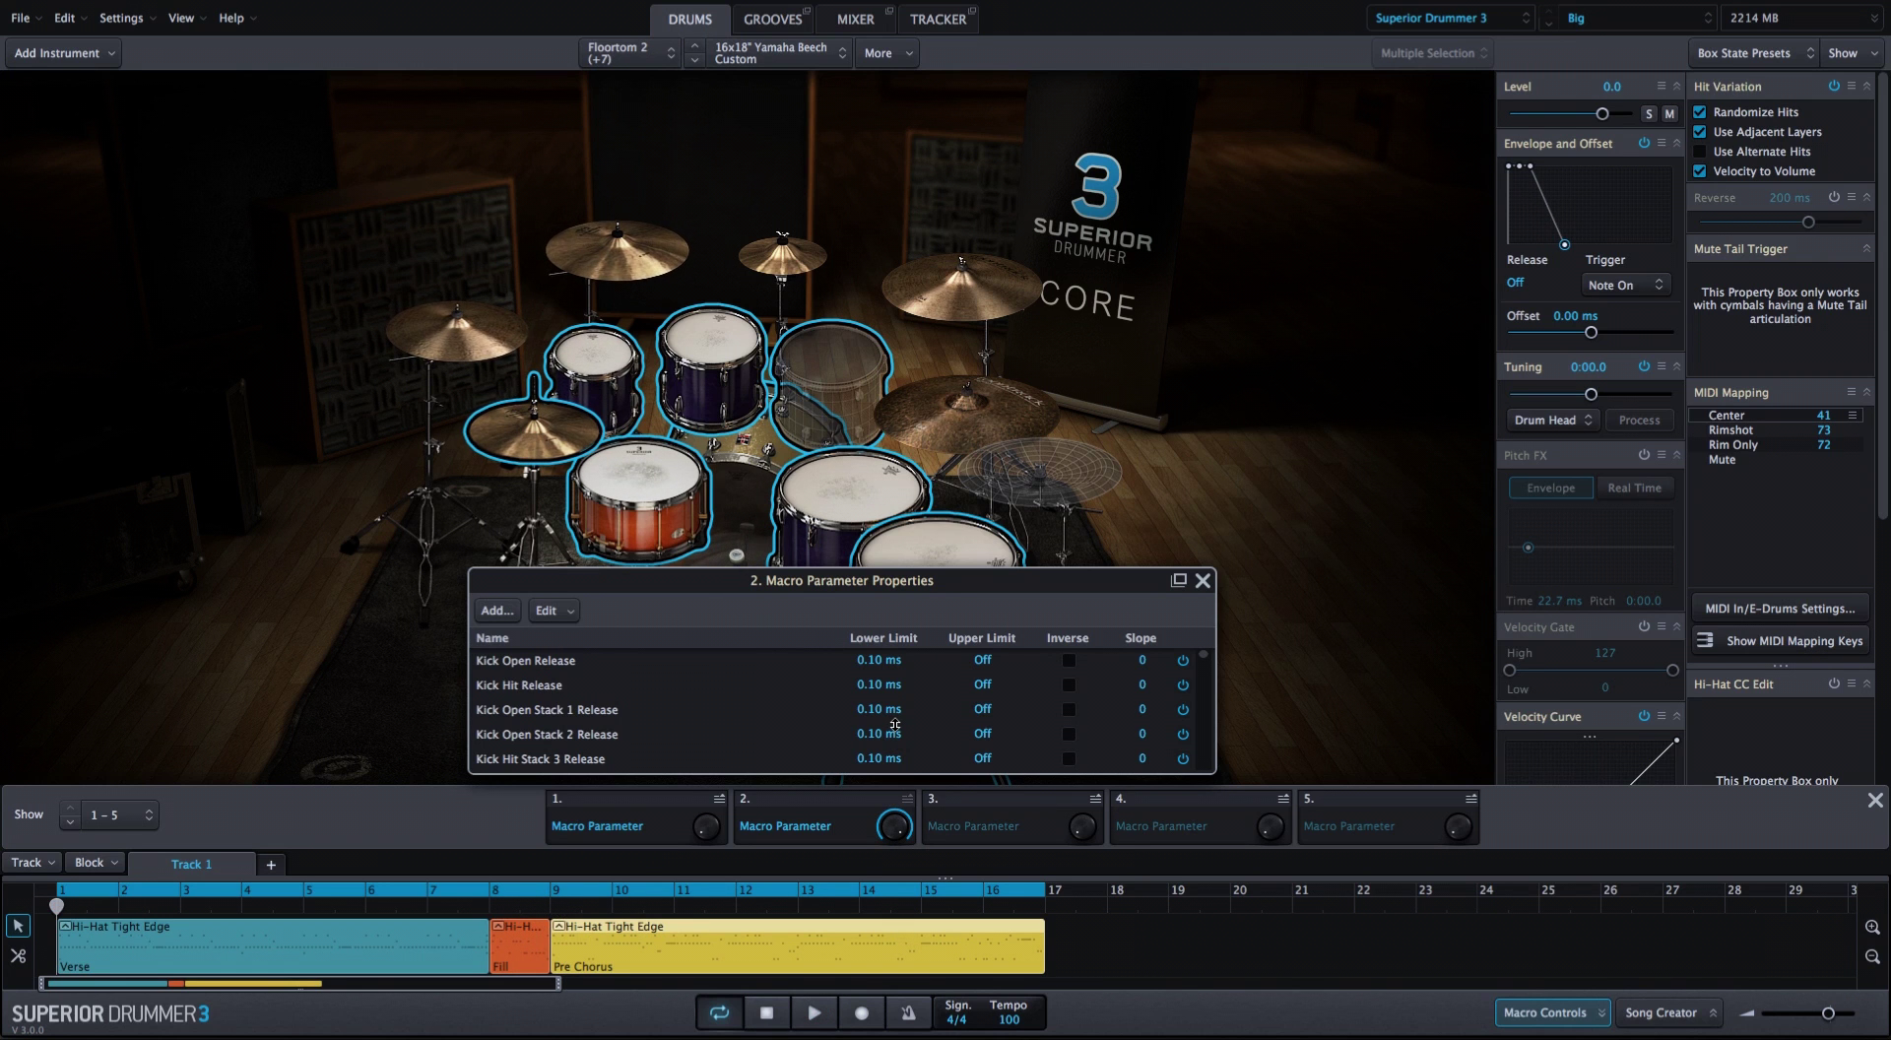
pyautogui.click(1202, 580)
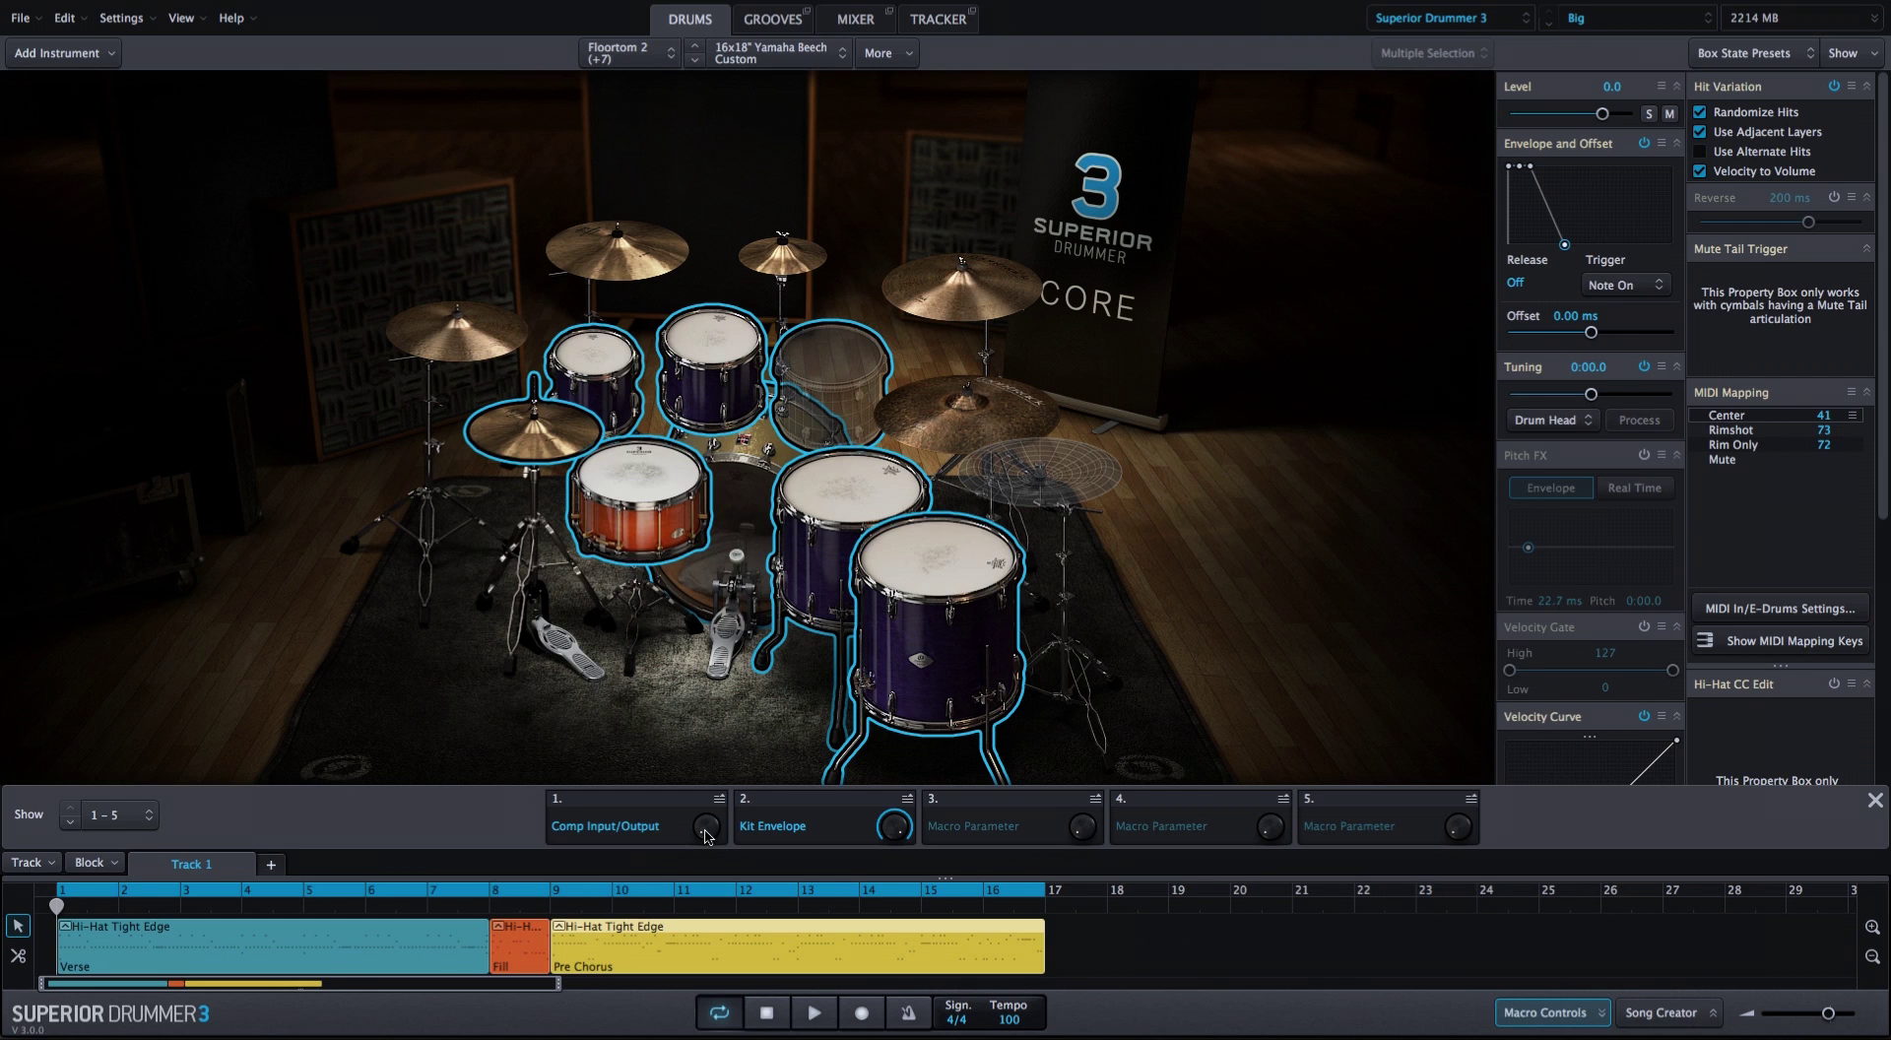
# Use MIDI Learn to assign a hardware control to the Comp Input/Output macro, and play the song to test the macros
pyautogui.rightClick(705, 836)
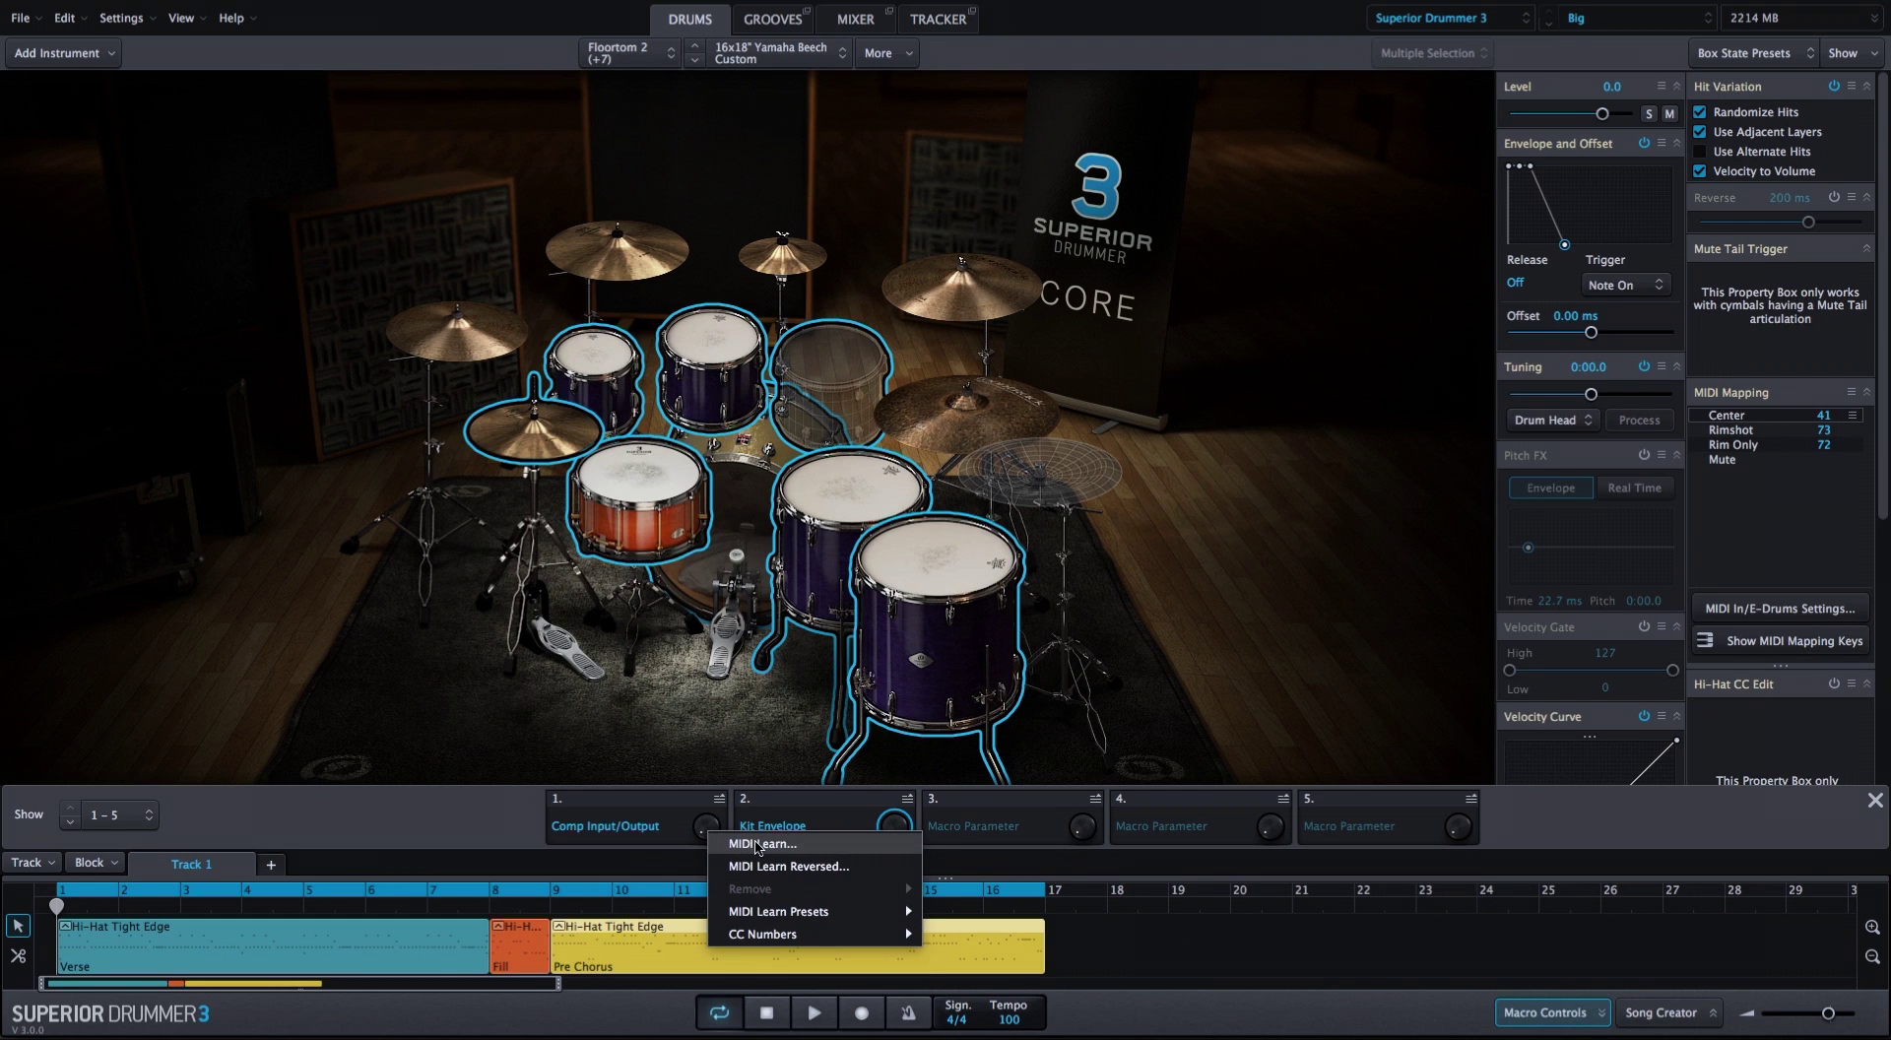
pyautogui.click(758, 844)
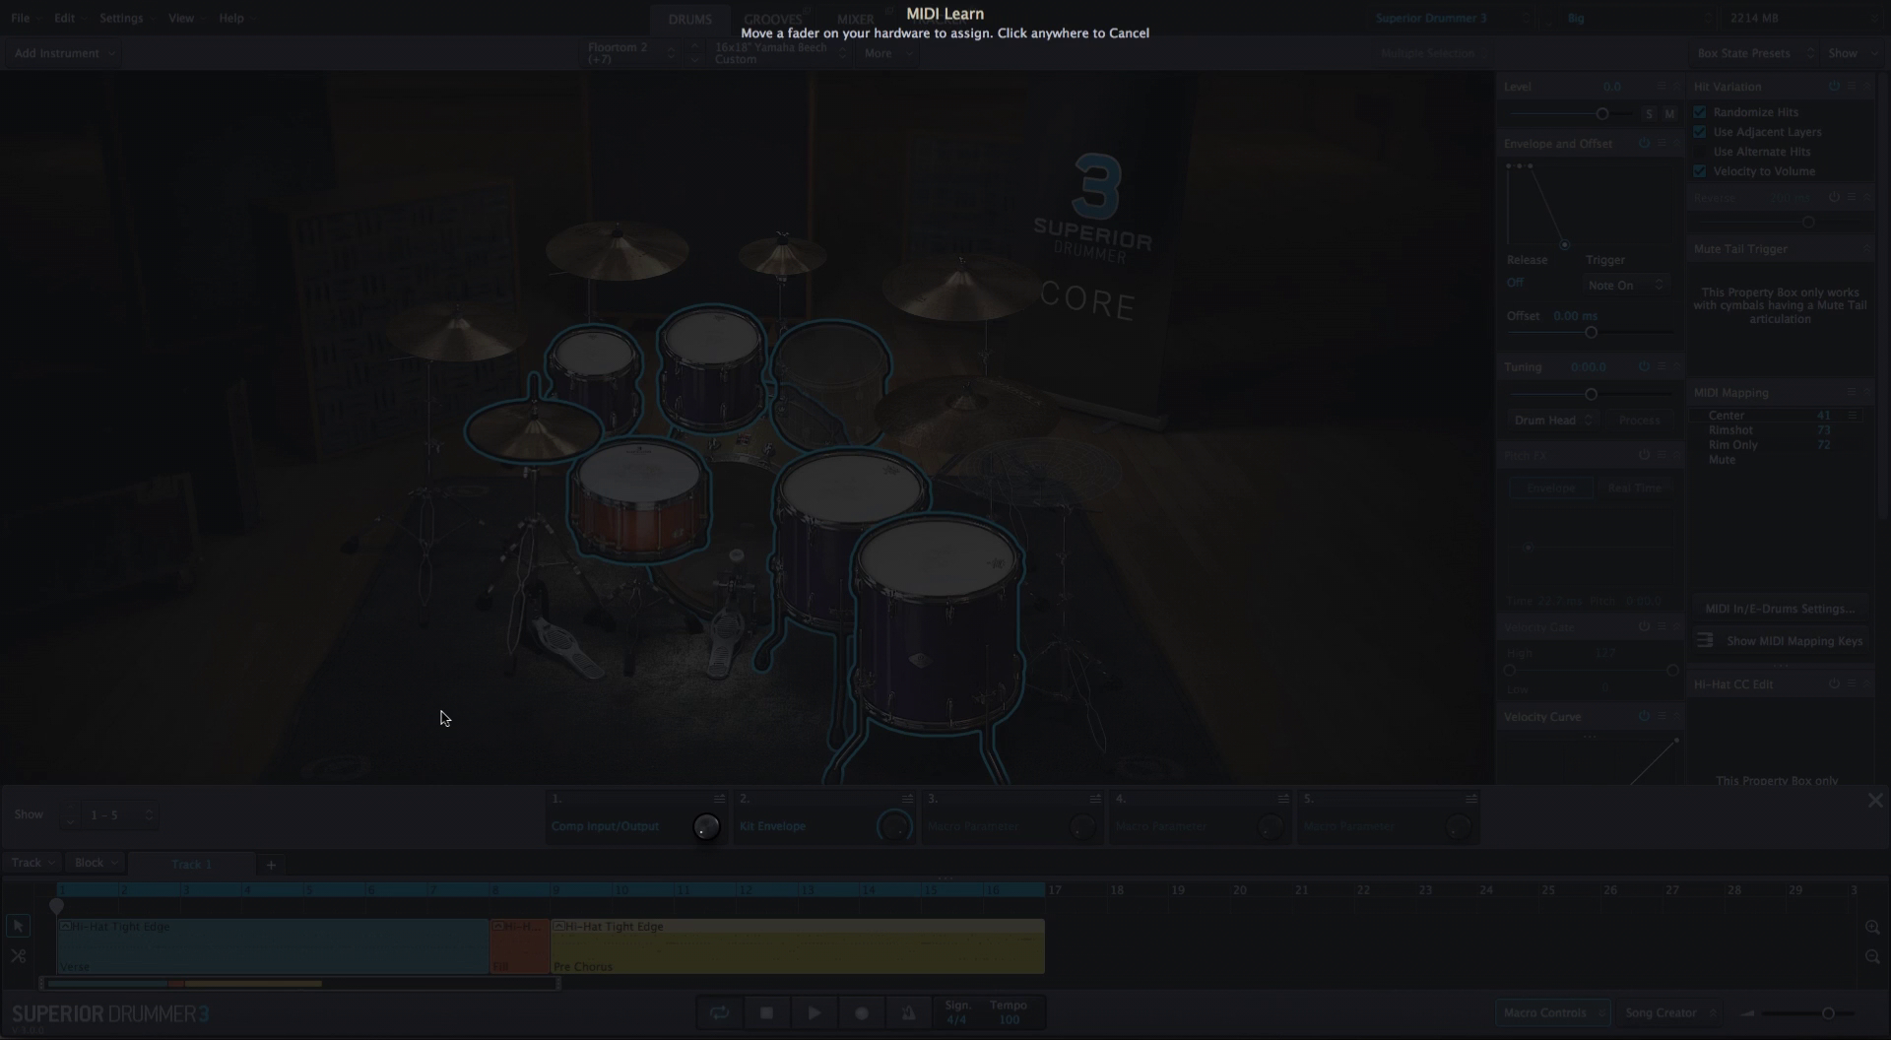
pyautogui.click(866, 493)
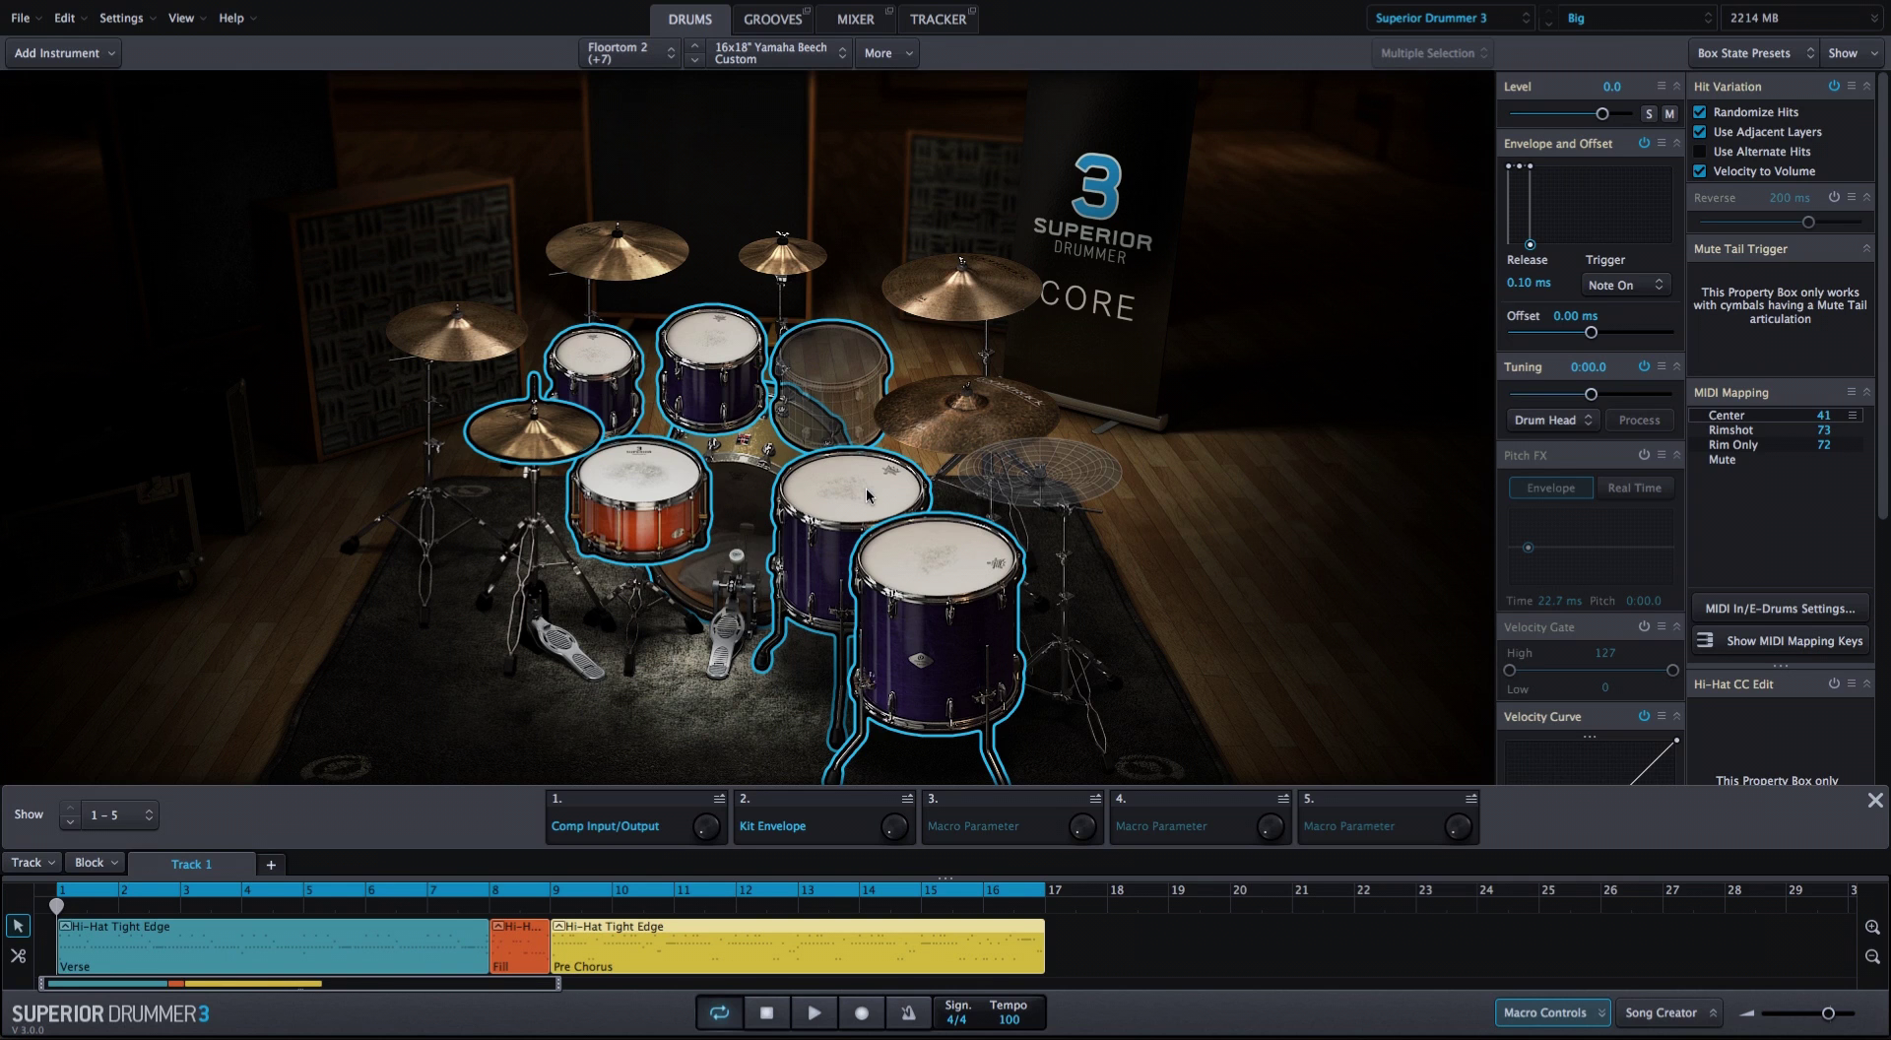
pyautogui.click(813, 1013)
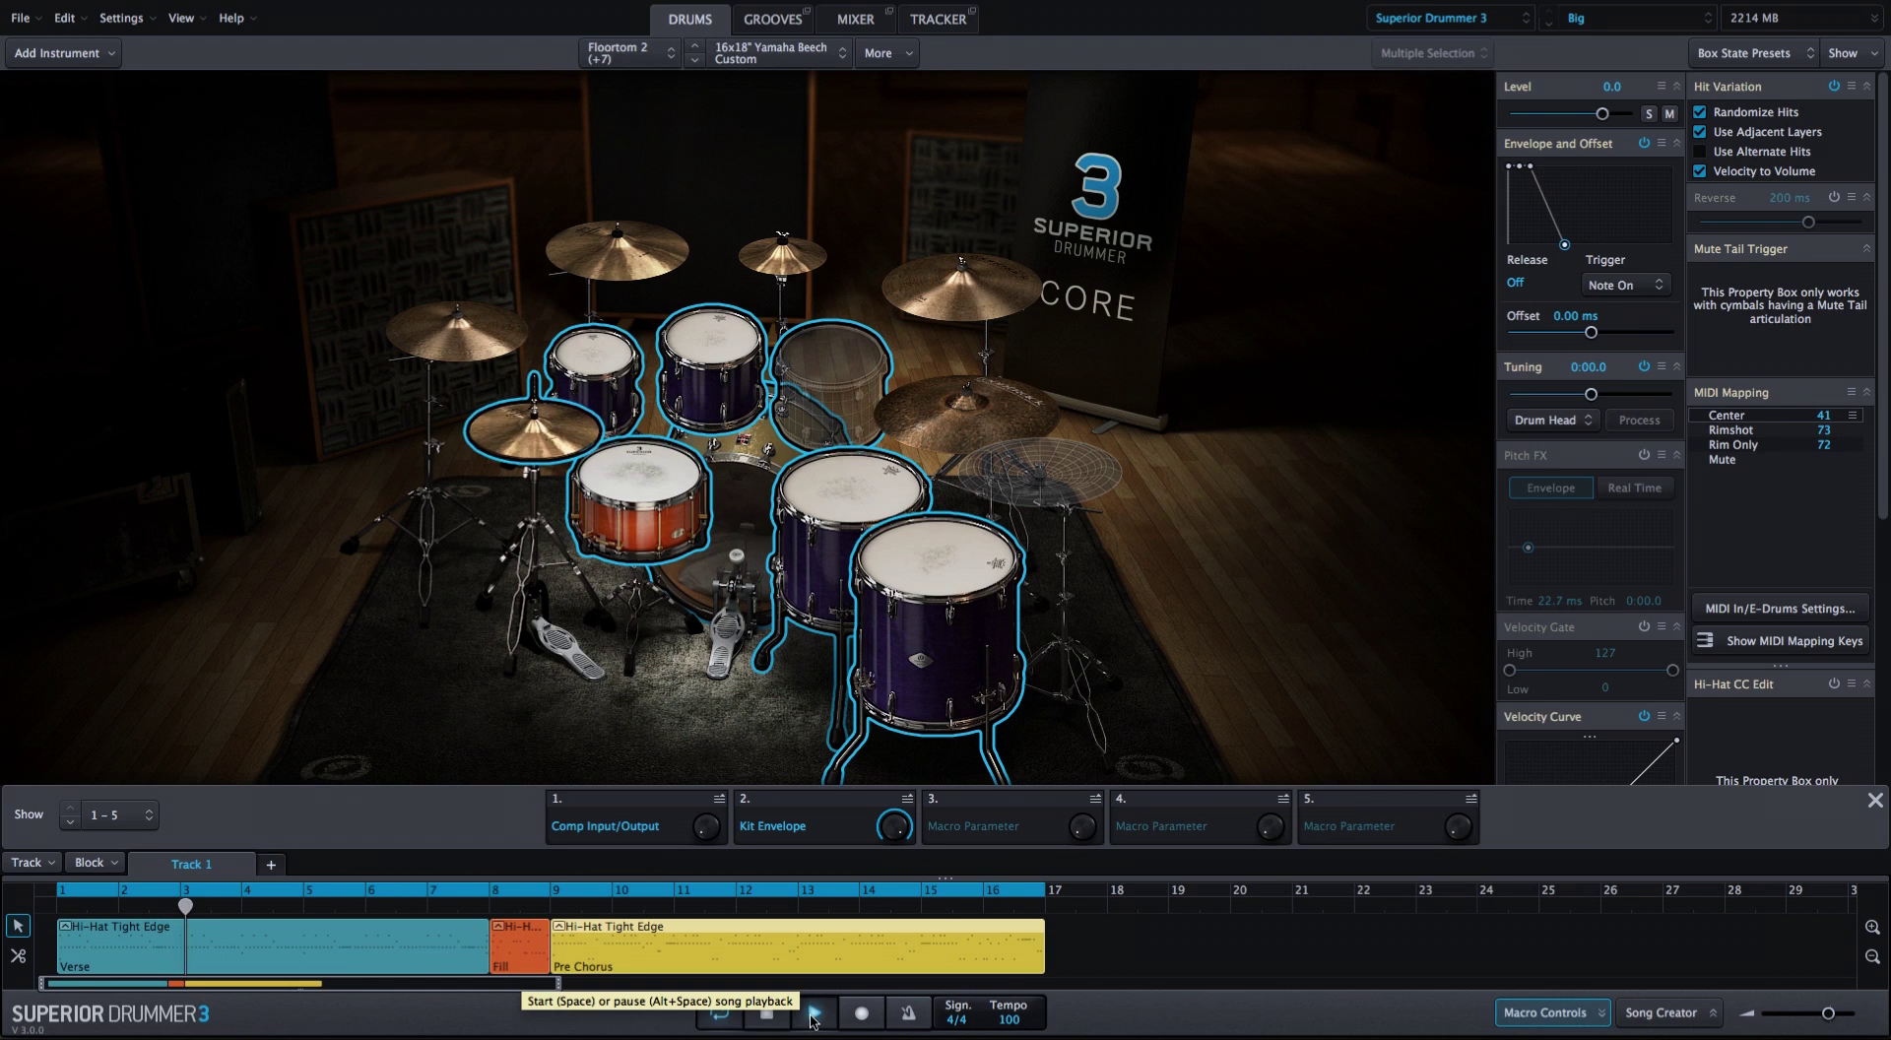
pyautogui.click(768, 1014)
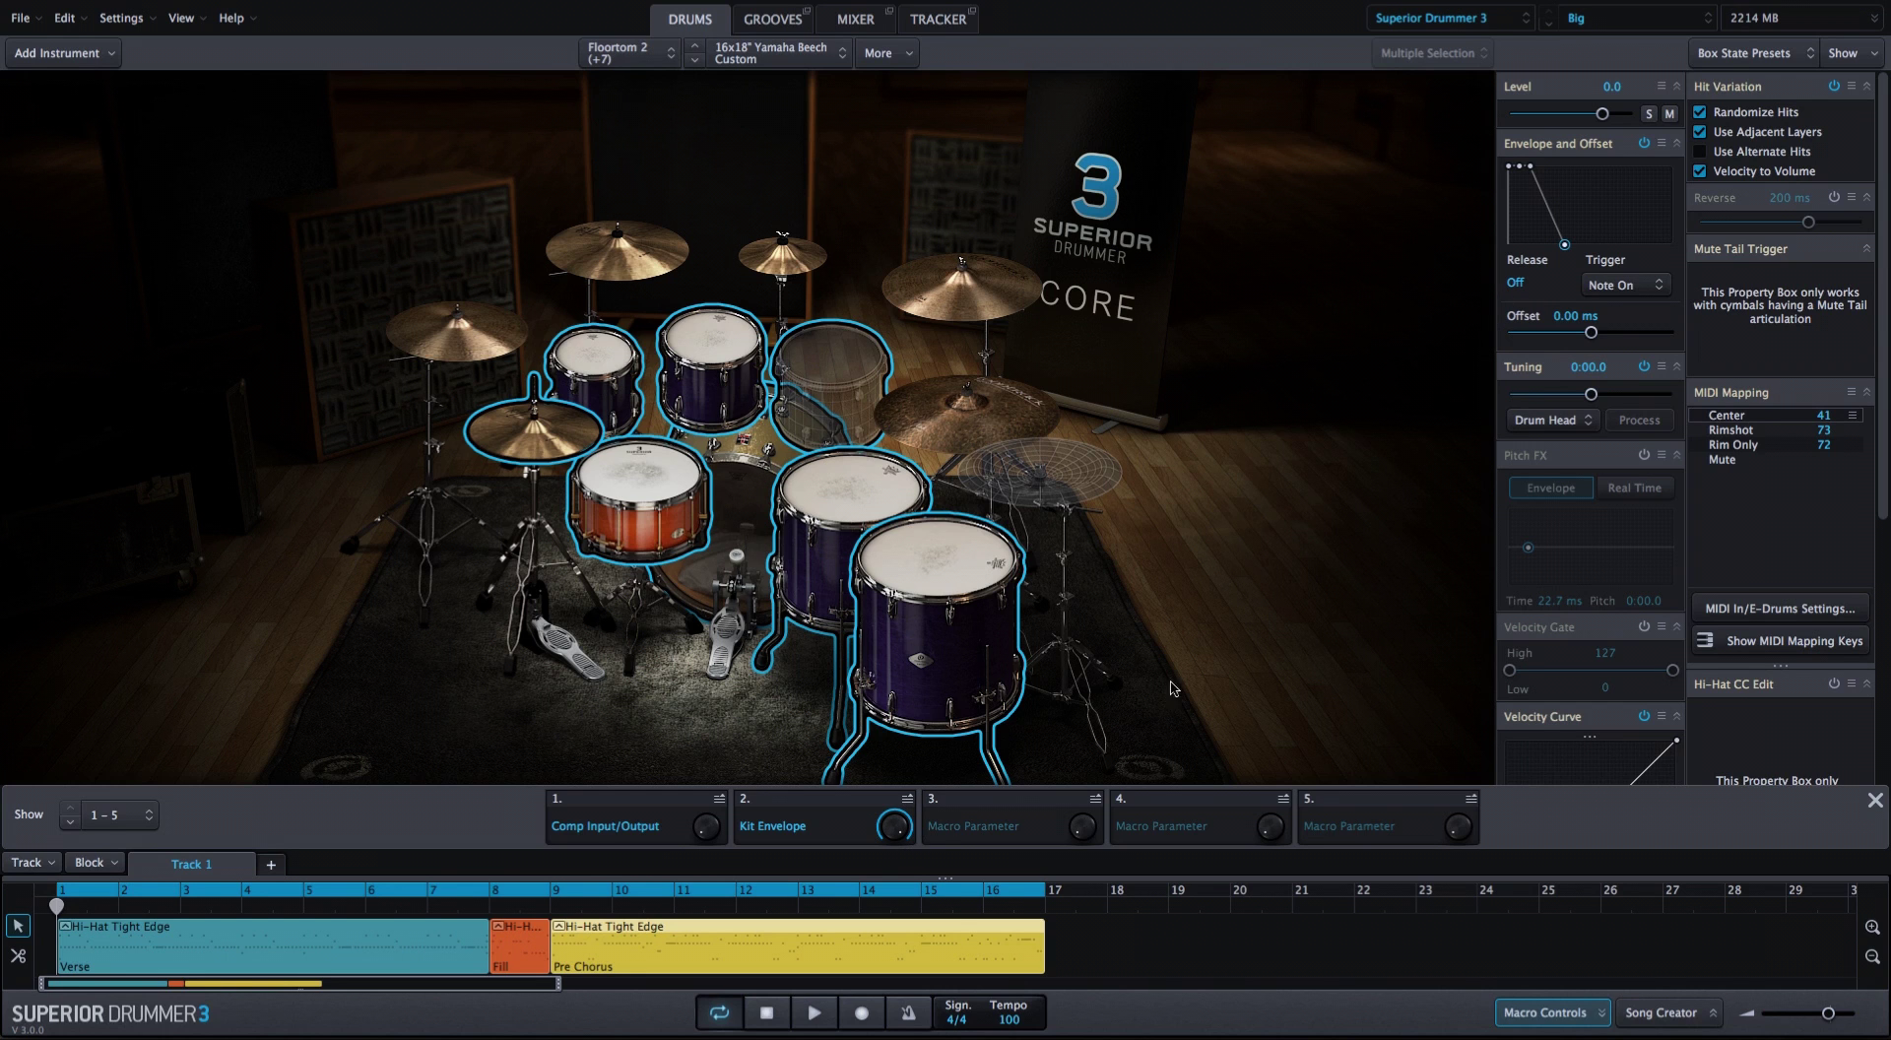
# Invert the release parameters bound to the Kit Envelope macro, with limits from Off to 0.10 ms, and close its properties
pyautogui.click(906, 799)
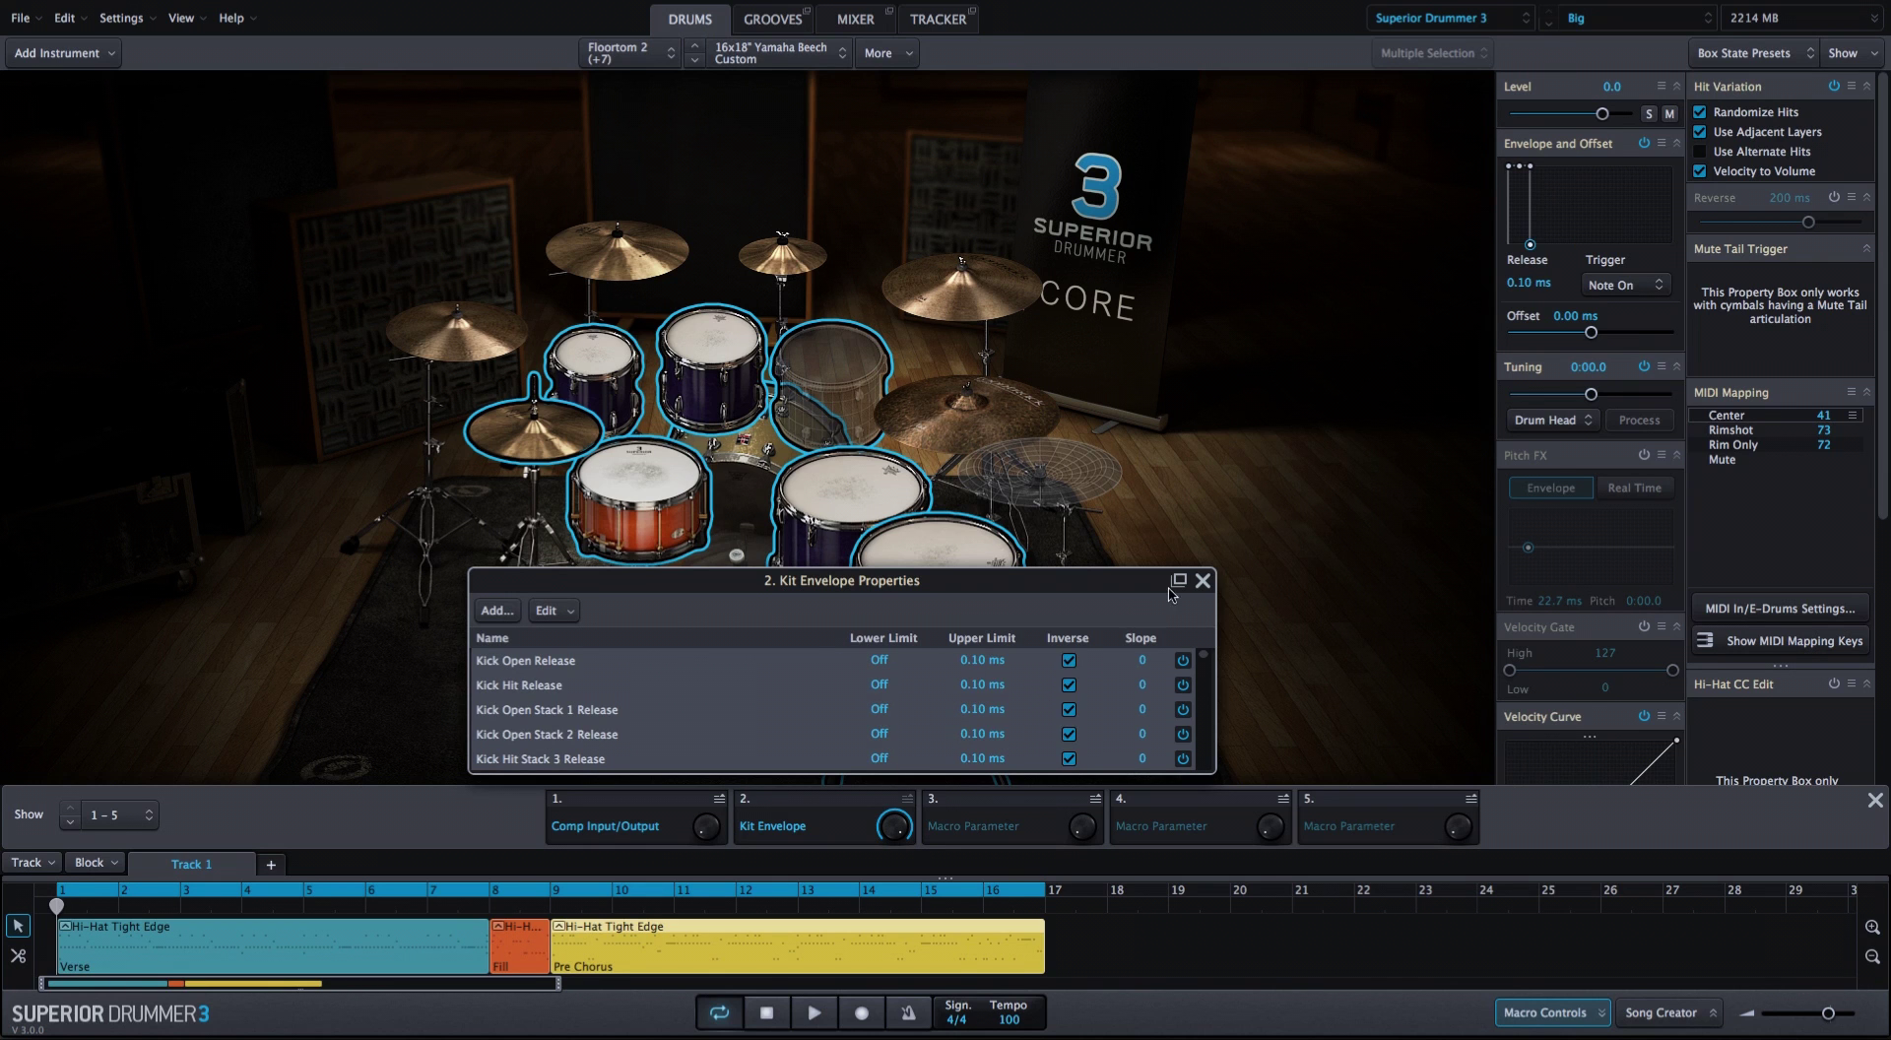
pyautogui.click(1203, 580)
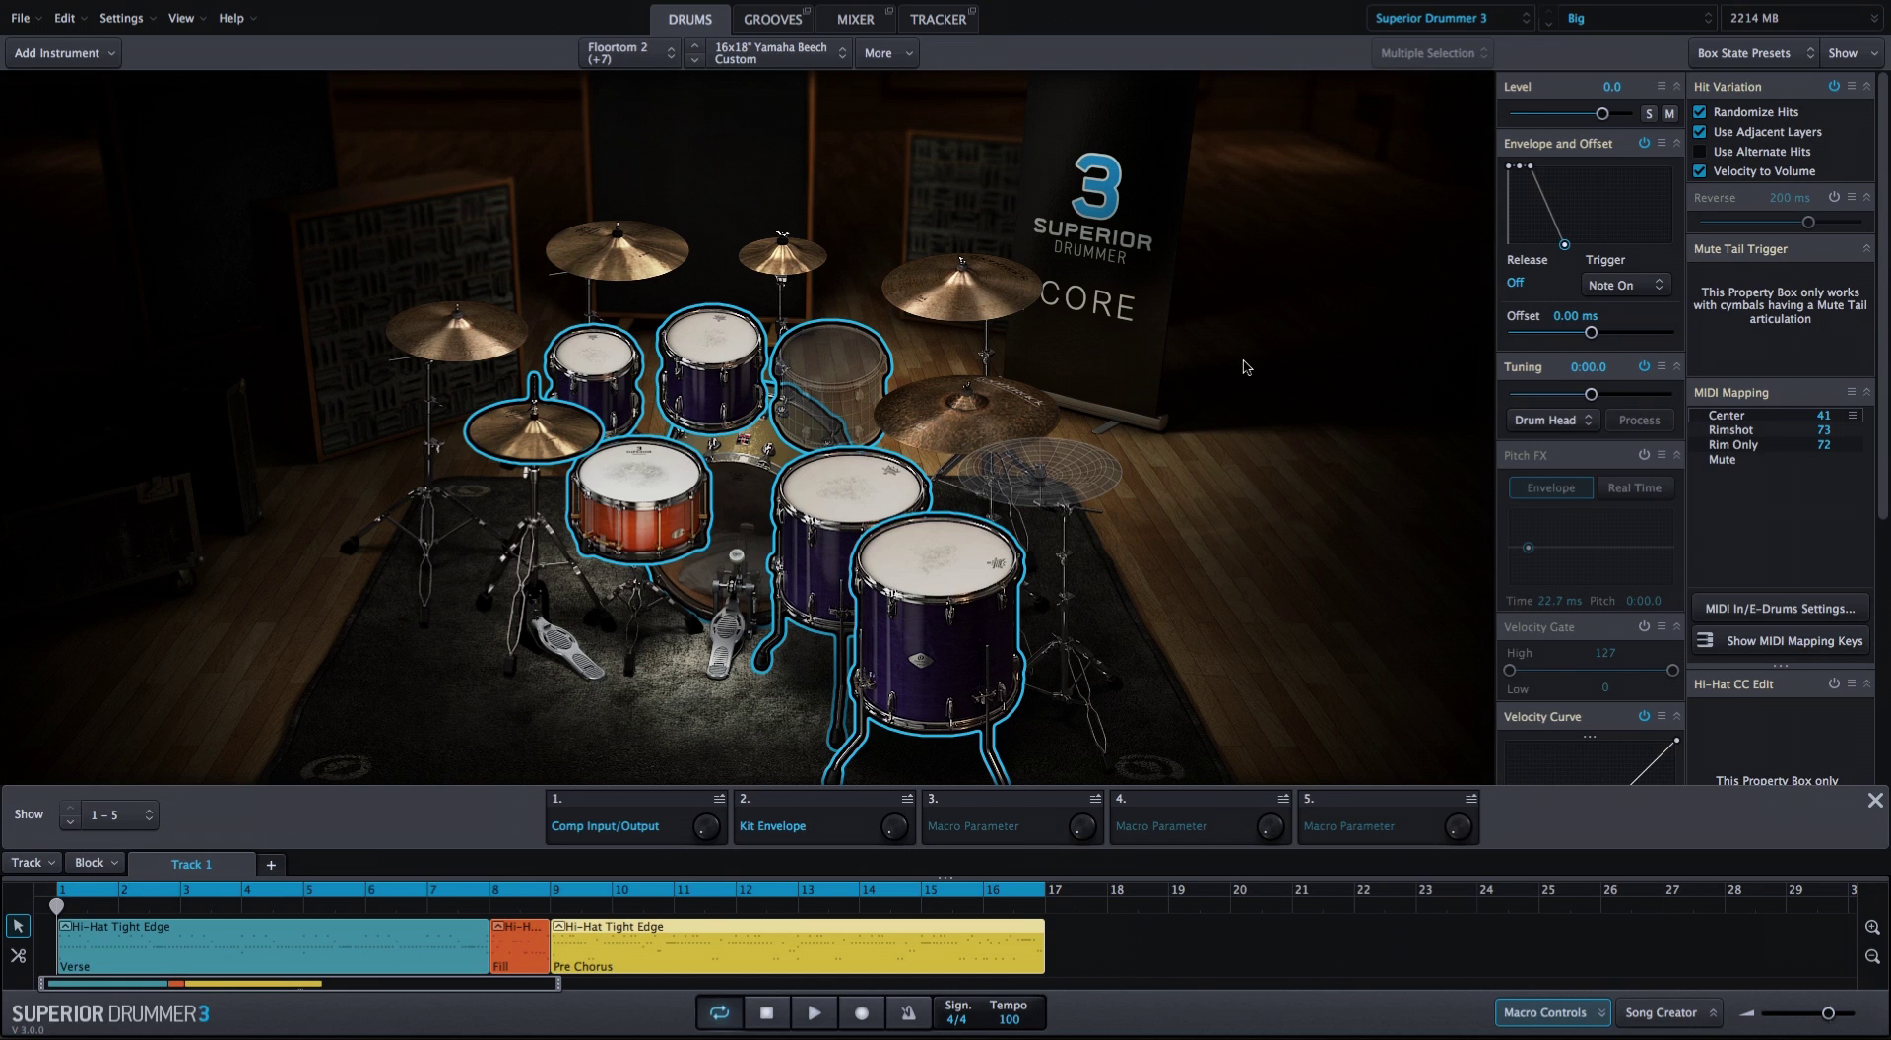
# Select the Amb Ribbon channel in the mixer and show its properties, including the Level Envelope Releases control
pyautogui.click(855, 22)
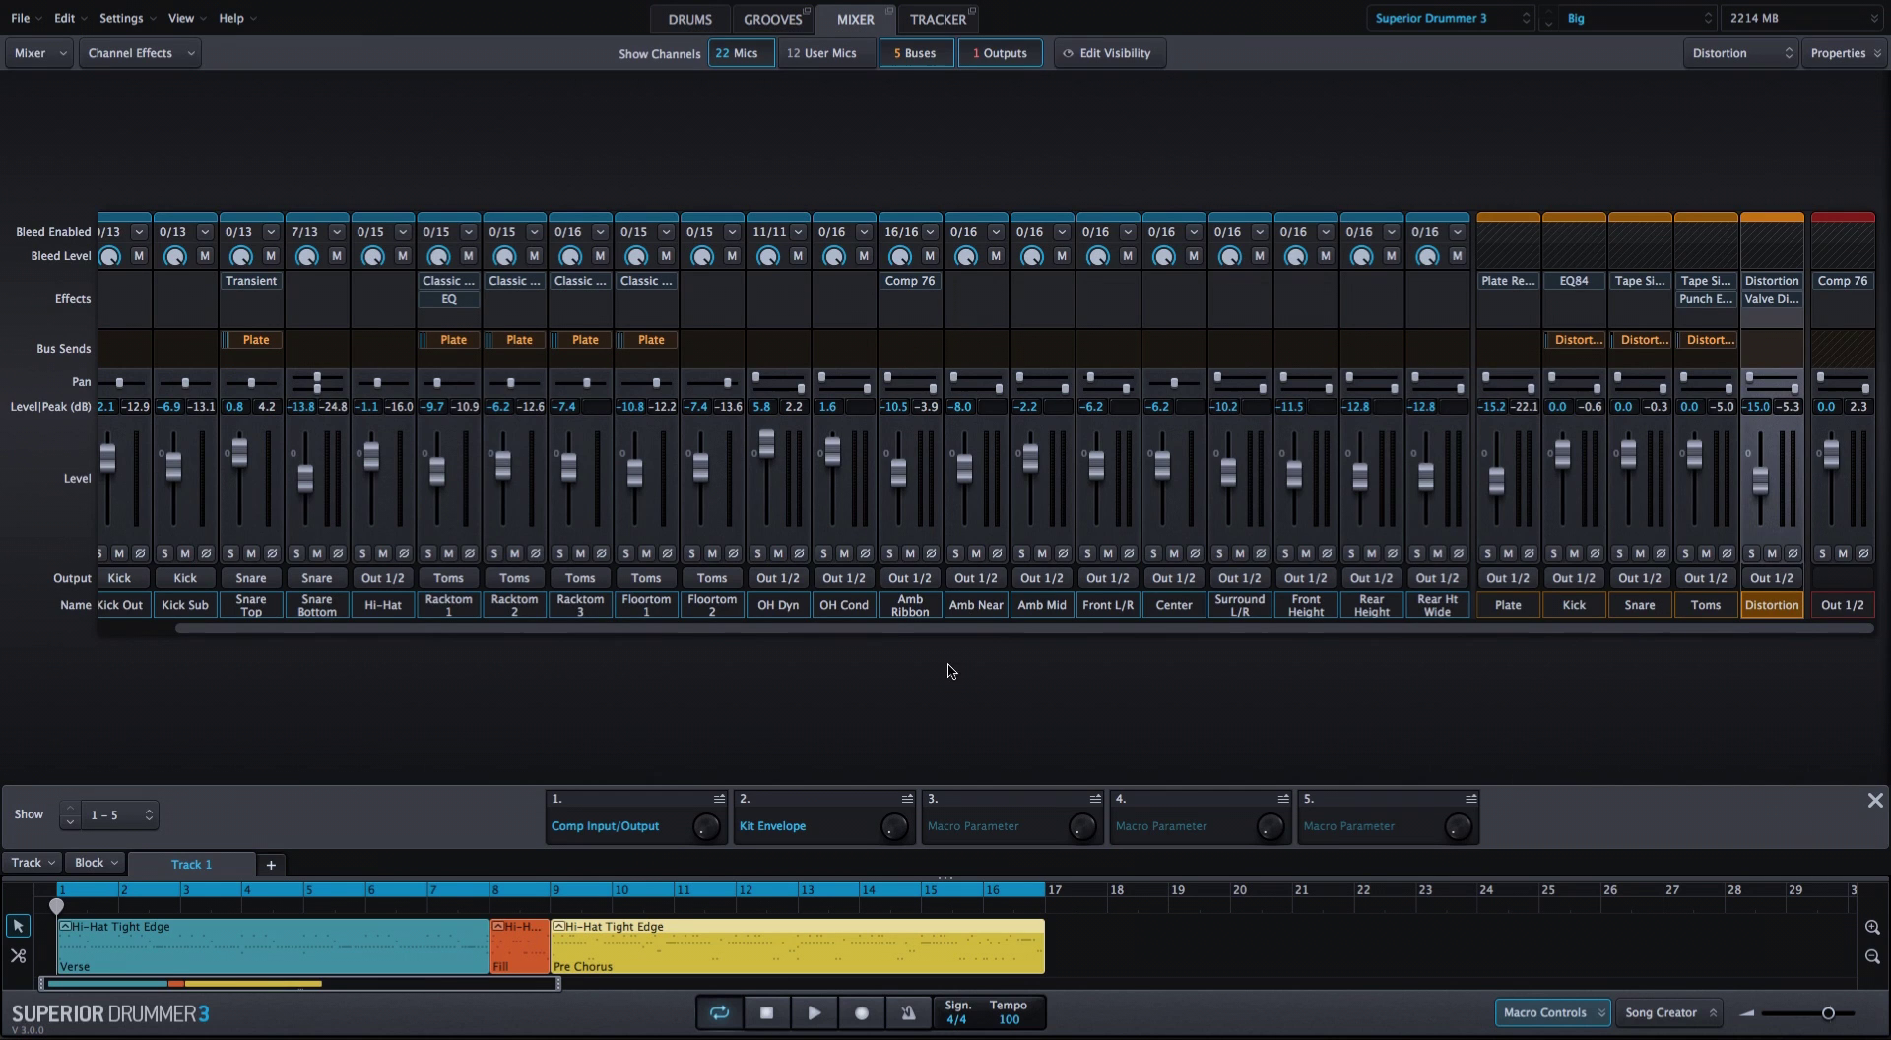
pyautogui.click(908, 613)
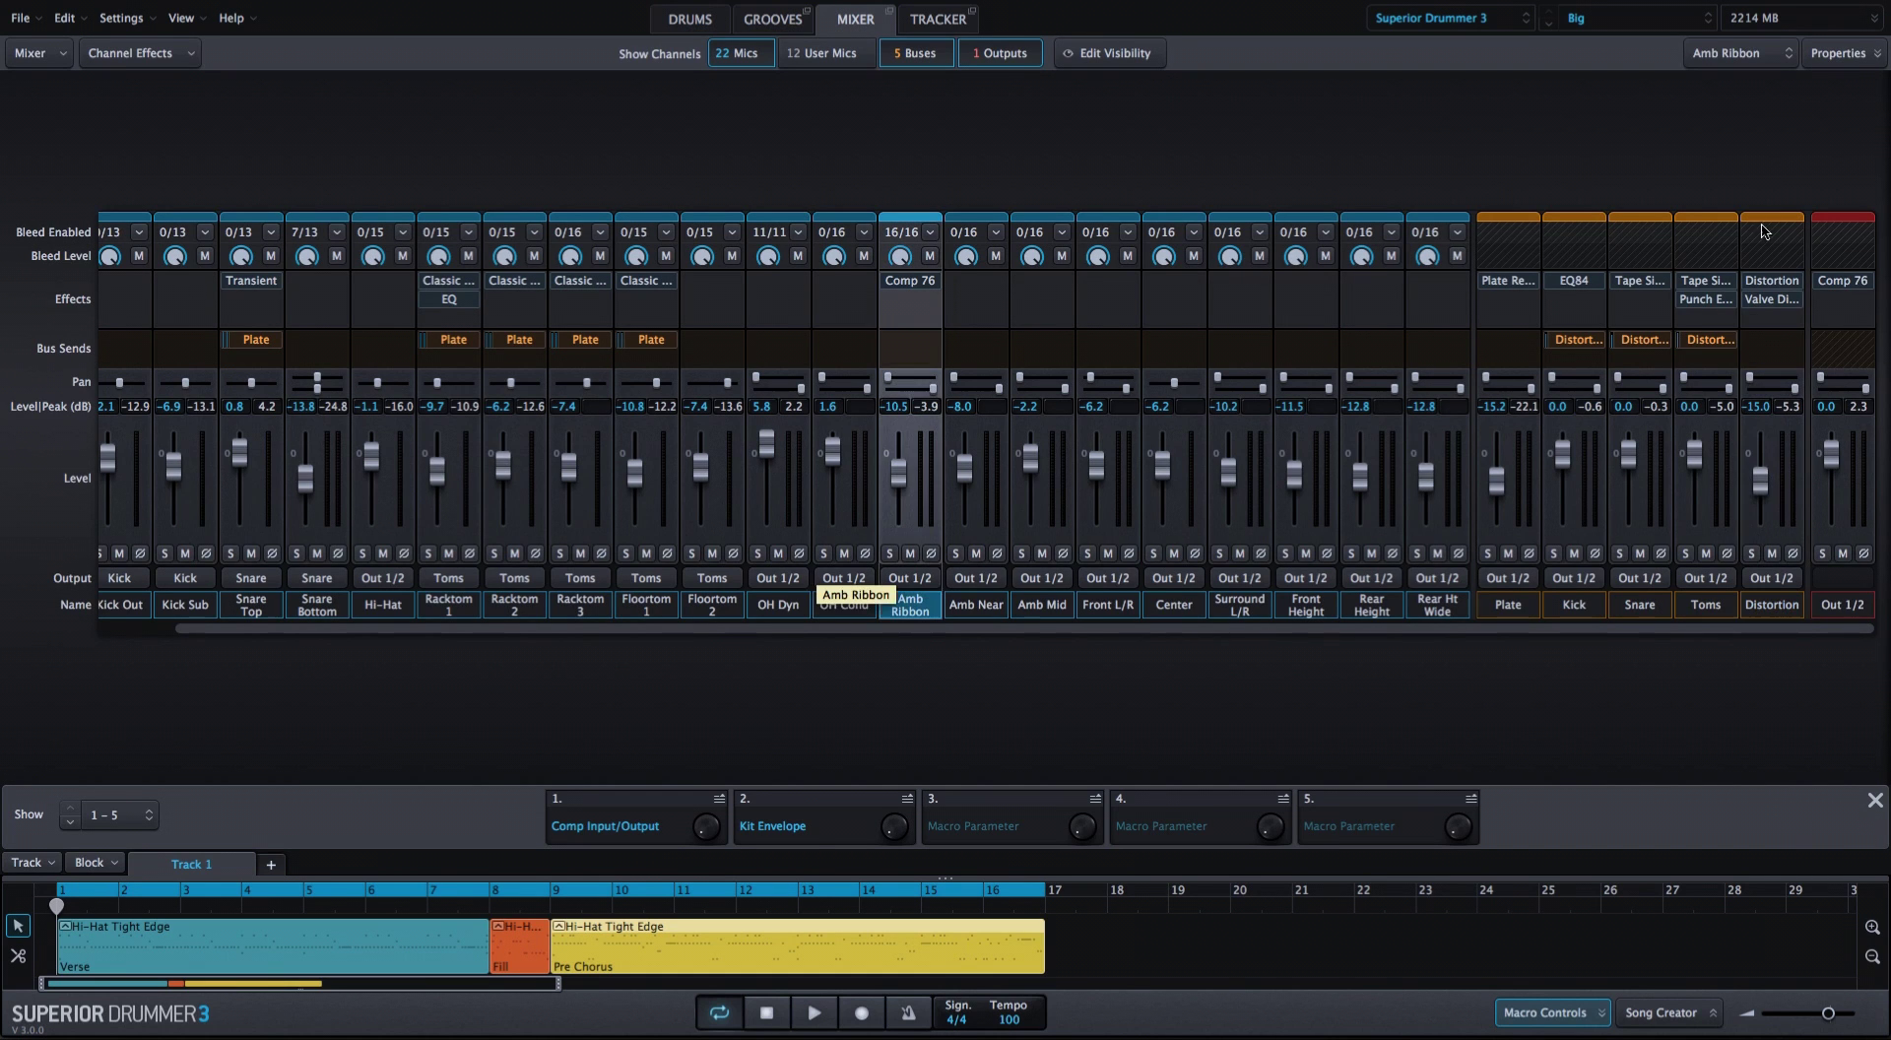
pyautogui.click(1836, 55)
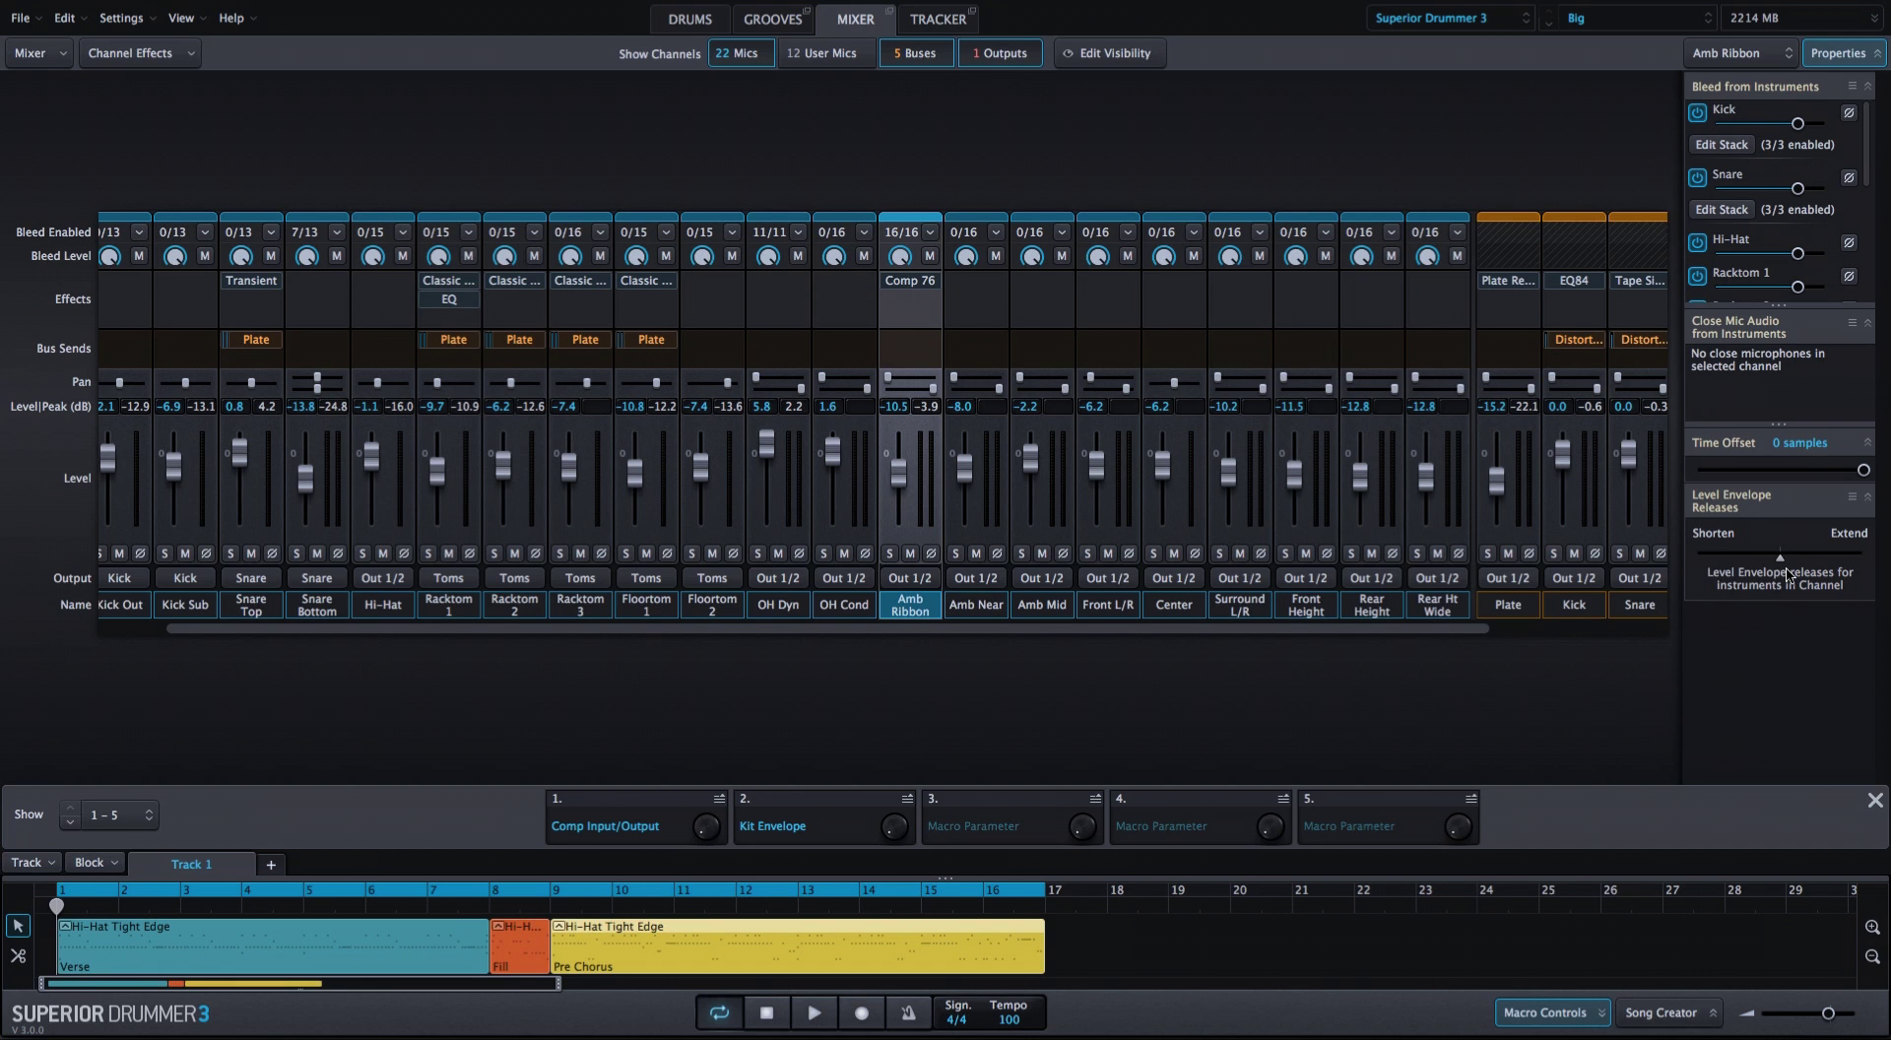
pyautogui.click(687, 22)
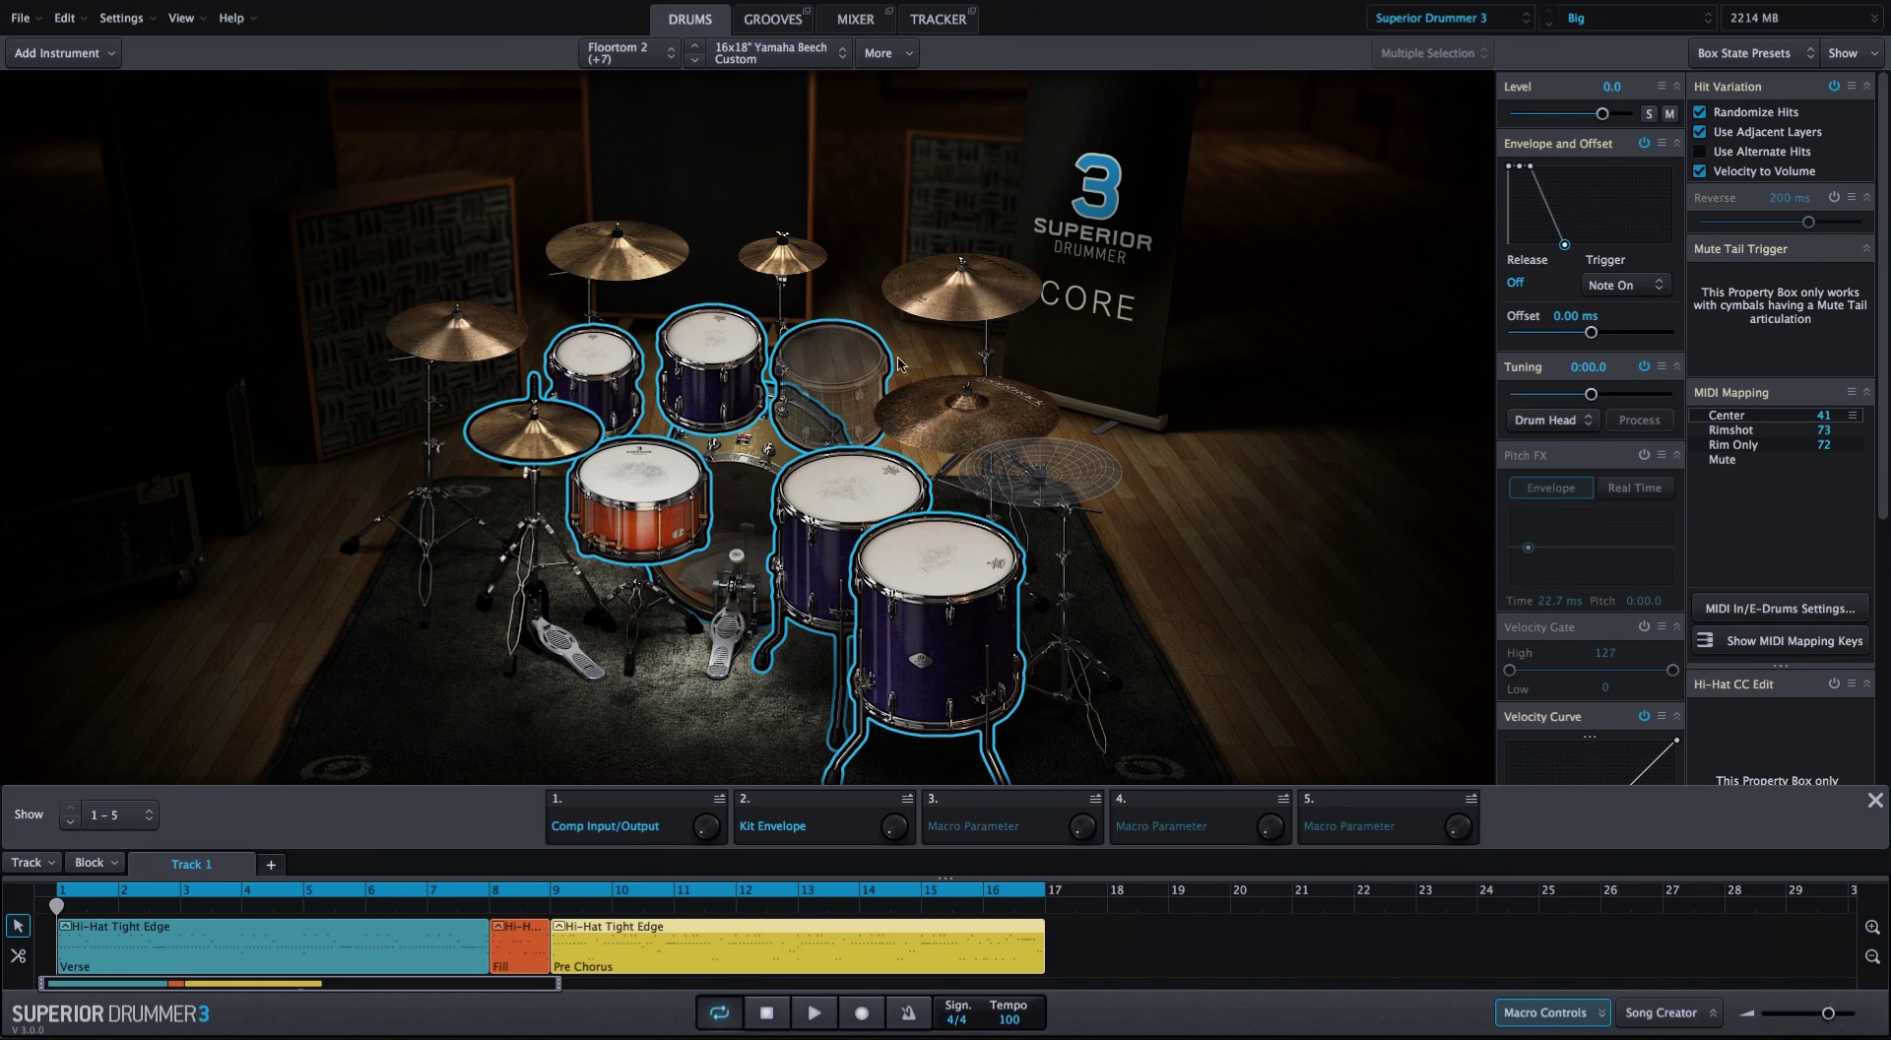
pyautogui.click(857, 22)
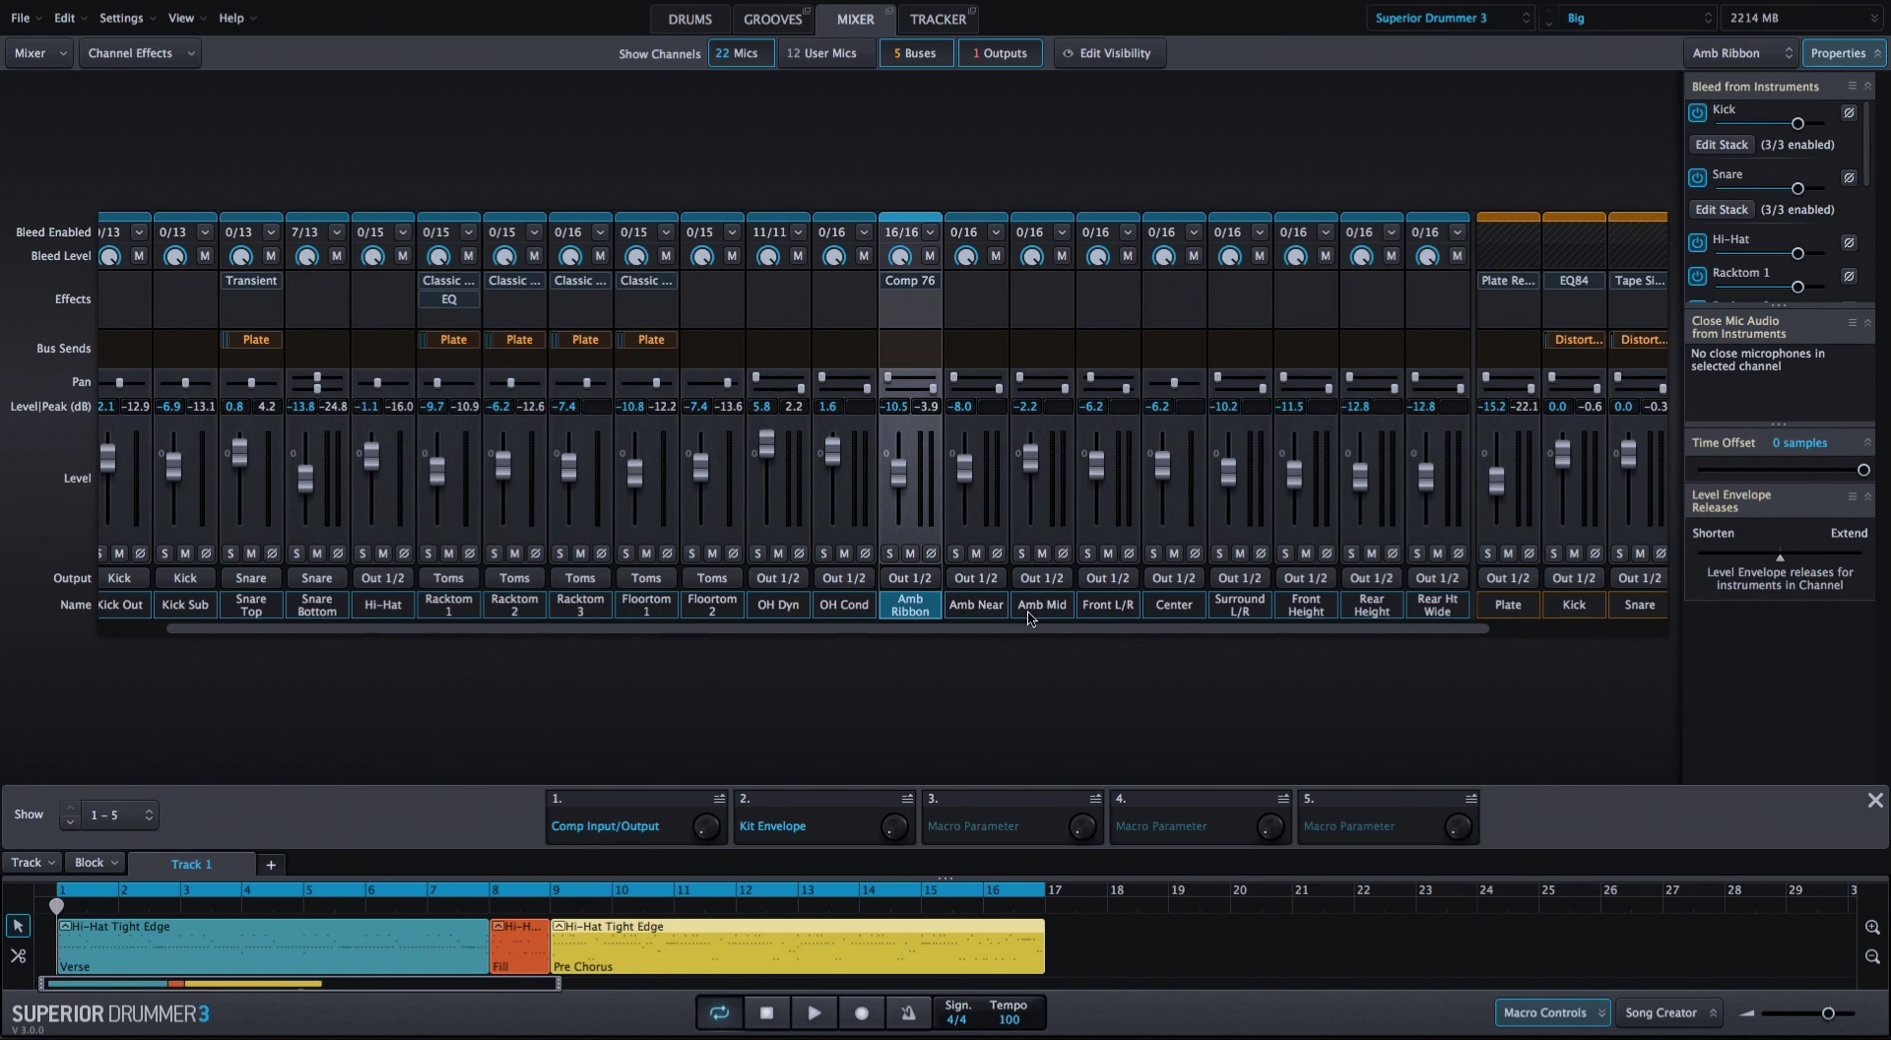
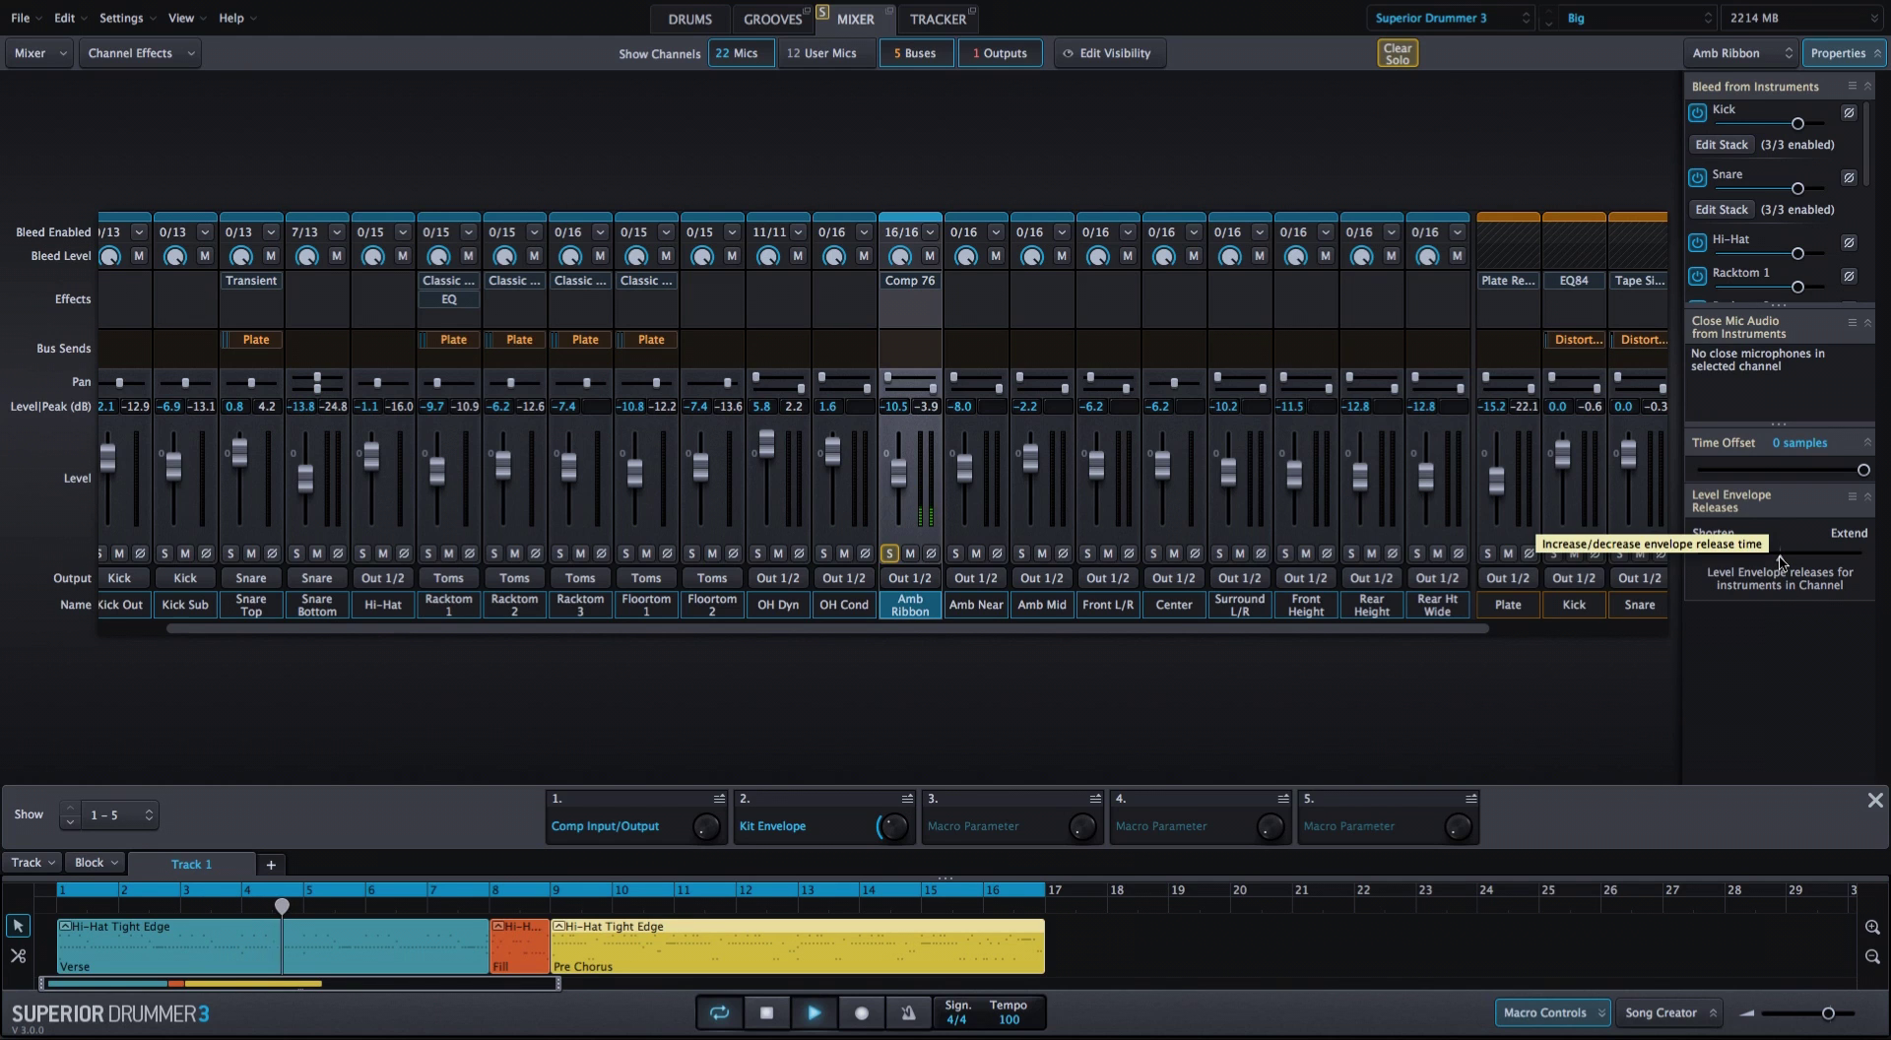
# Sweep the soloed Amb Ribbon channel's Level Envelope Releases up and down during playback, leave it near full Extend, and unsolo the channel
pyautogui.moveTo(1779, 562); pyautogui.dragTo(1867, 560)
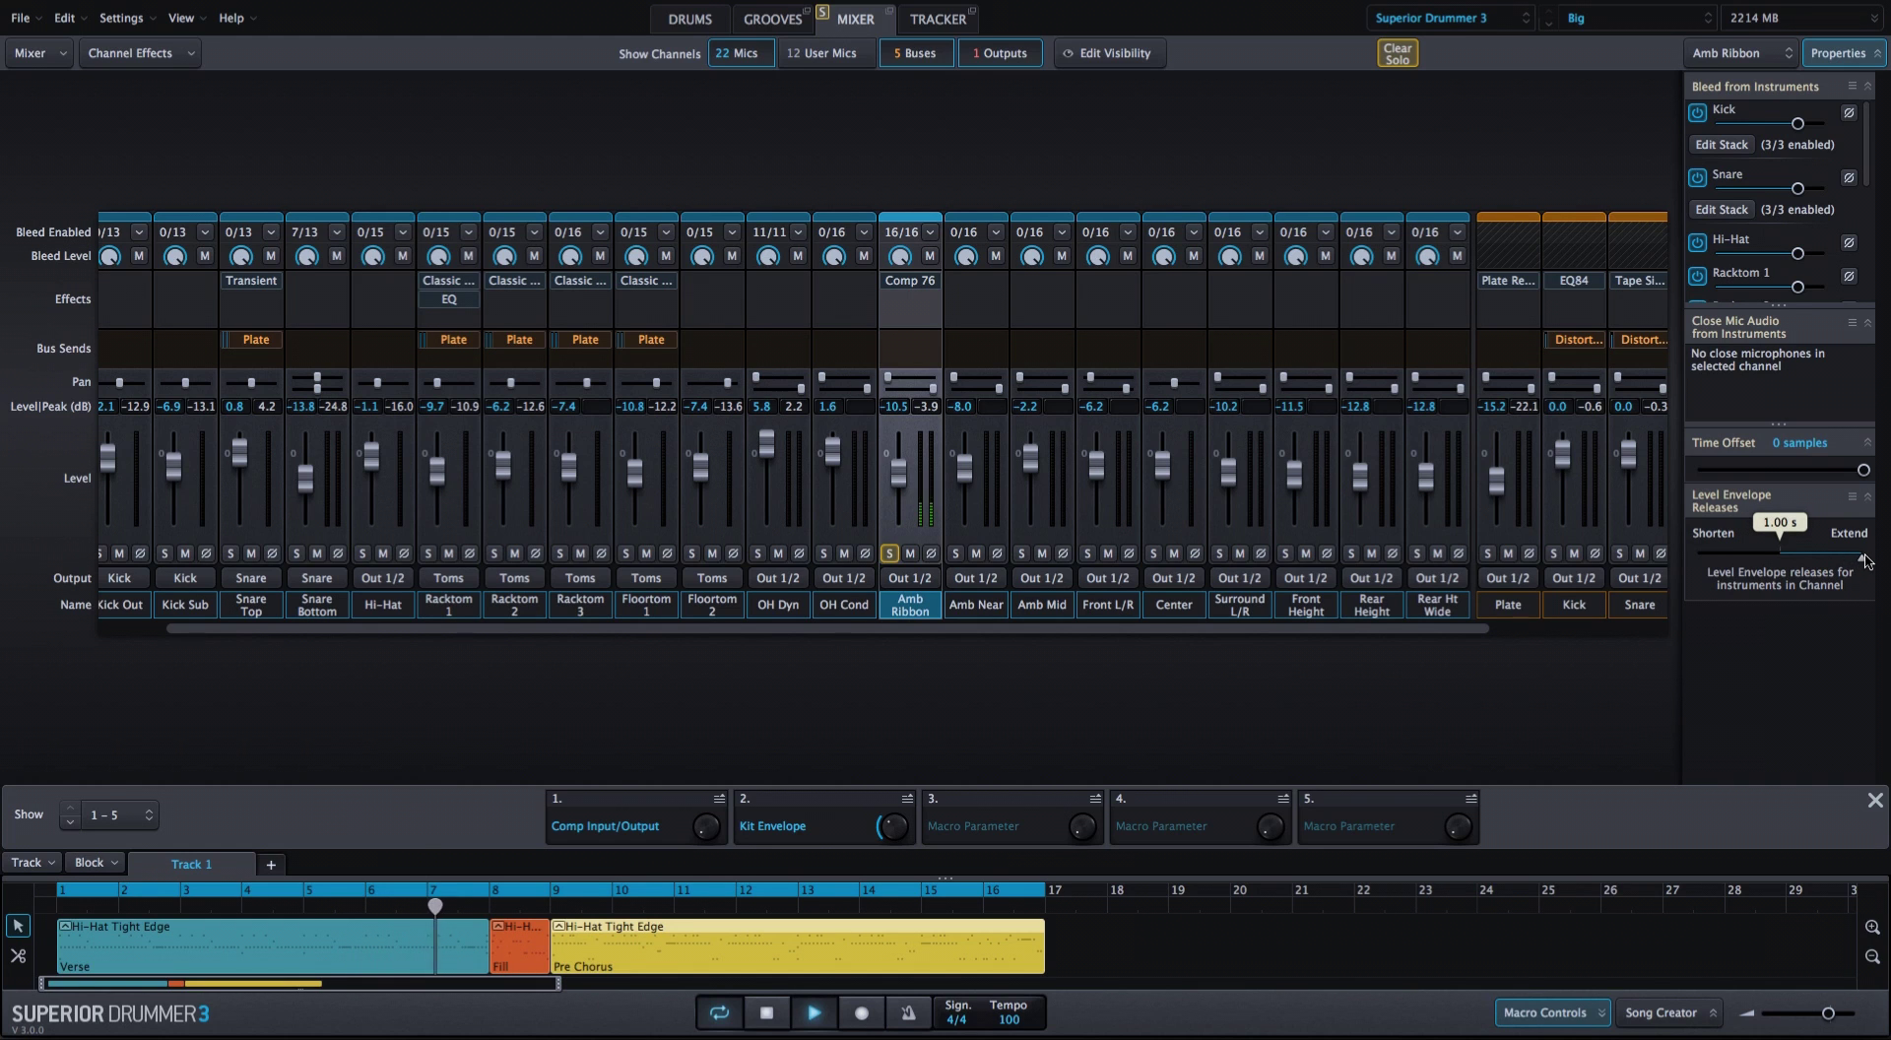
pyautogui.moveTo(1867, 560); pyautogui.dragTo(1782, 573)
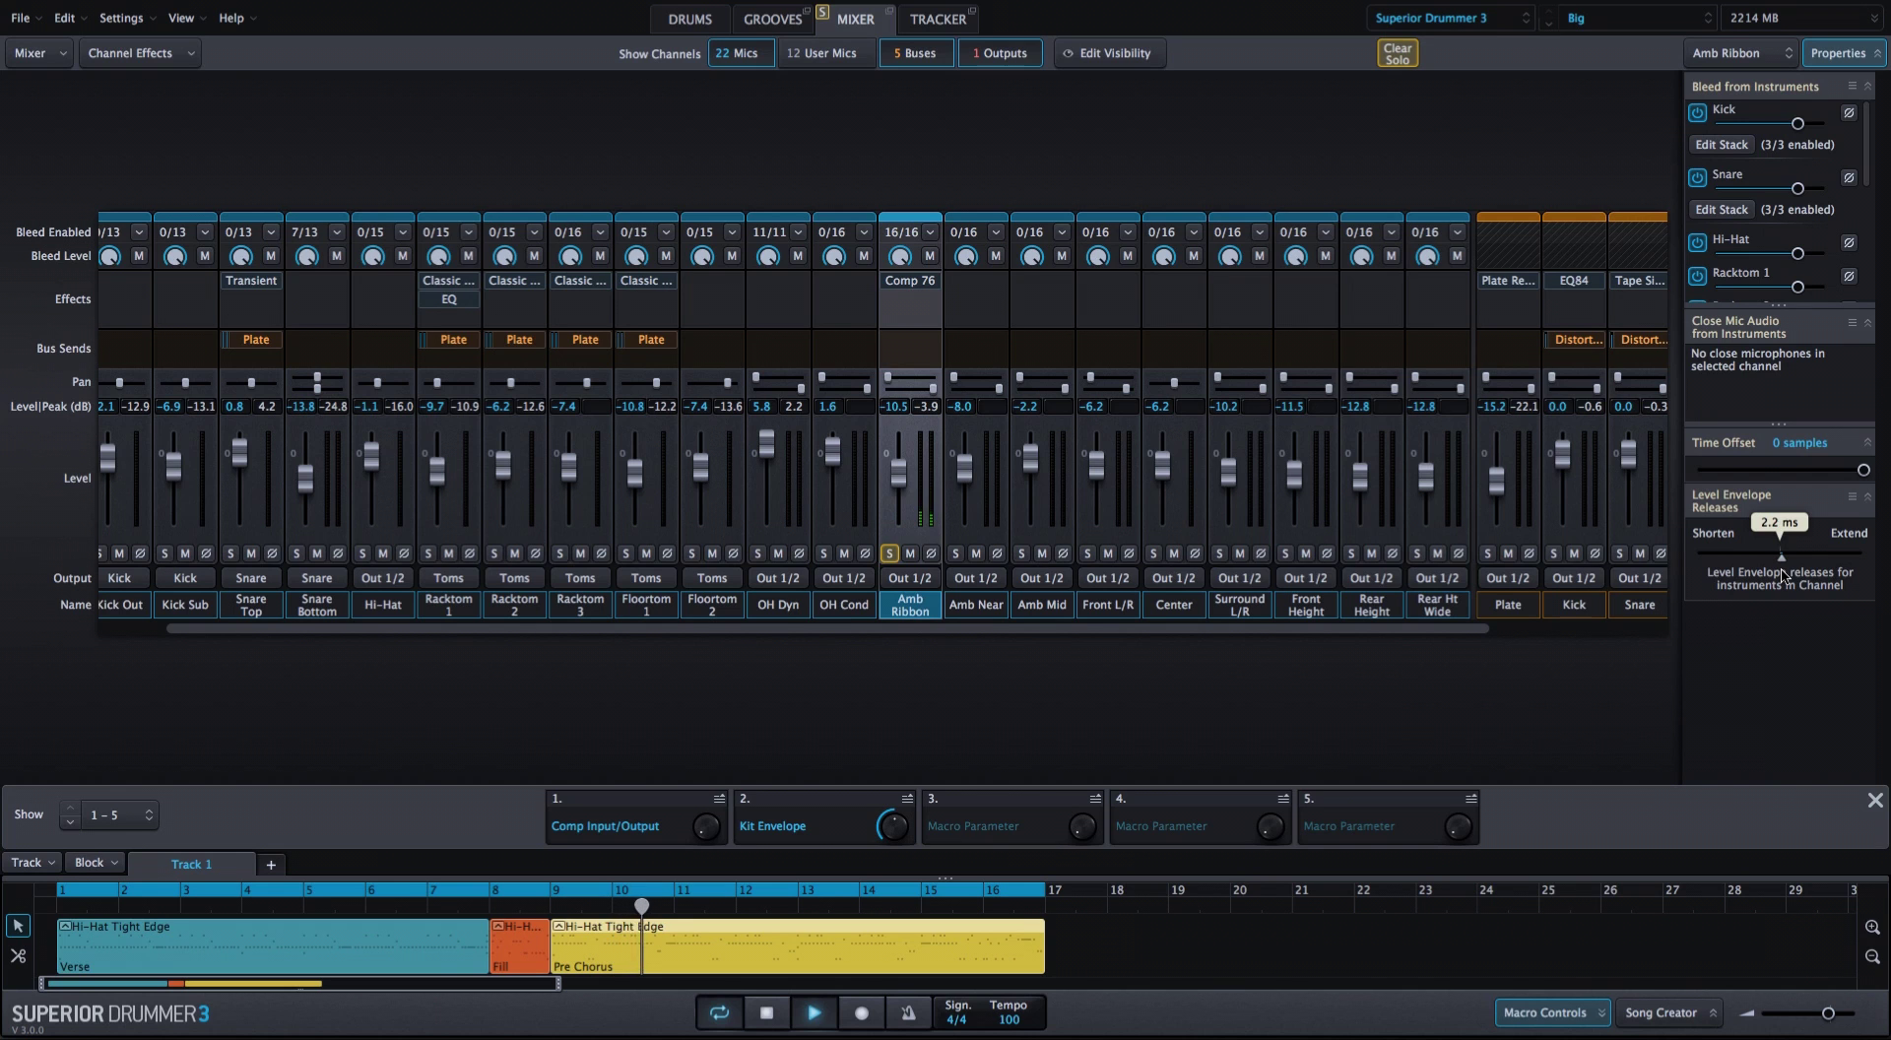
pyautogui.moveTo(1784, 577); pyautogui.dragTo(1864, 564)
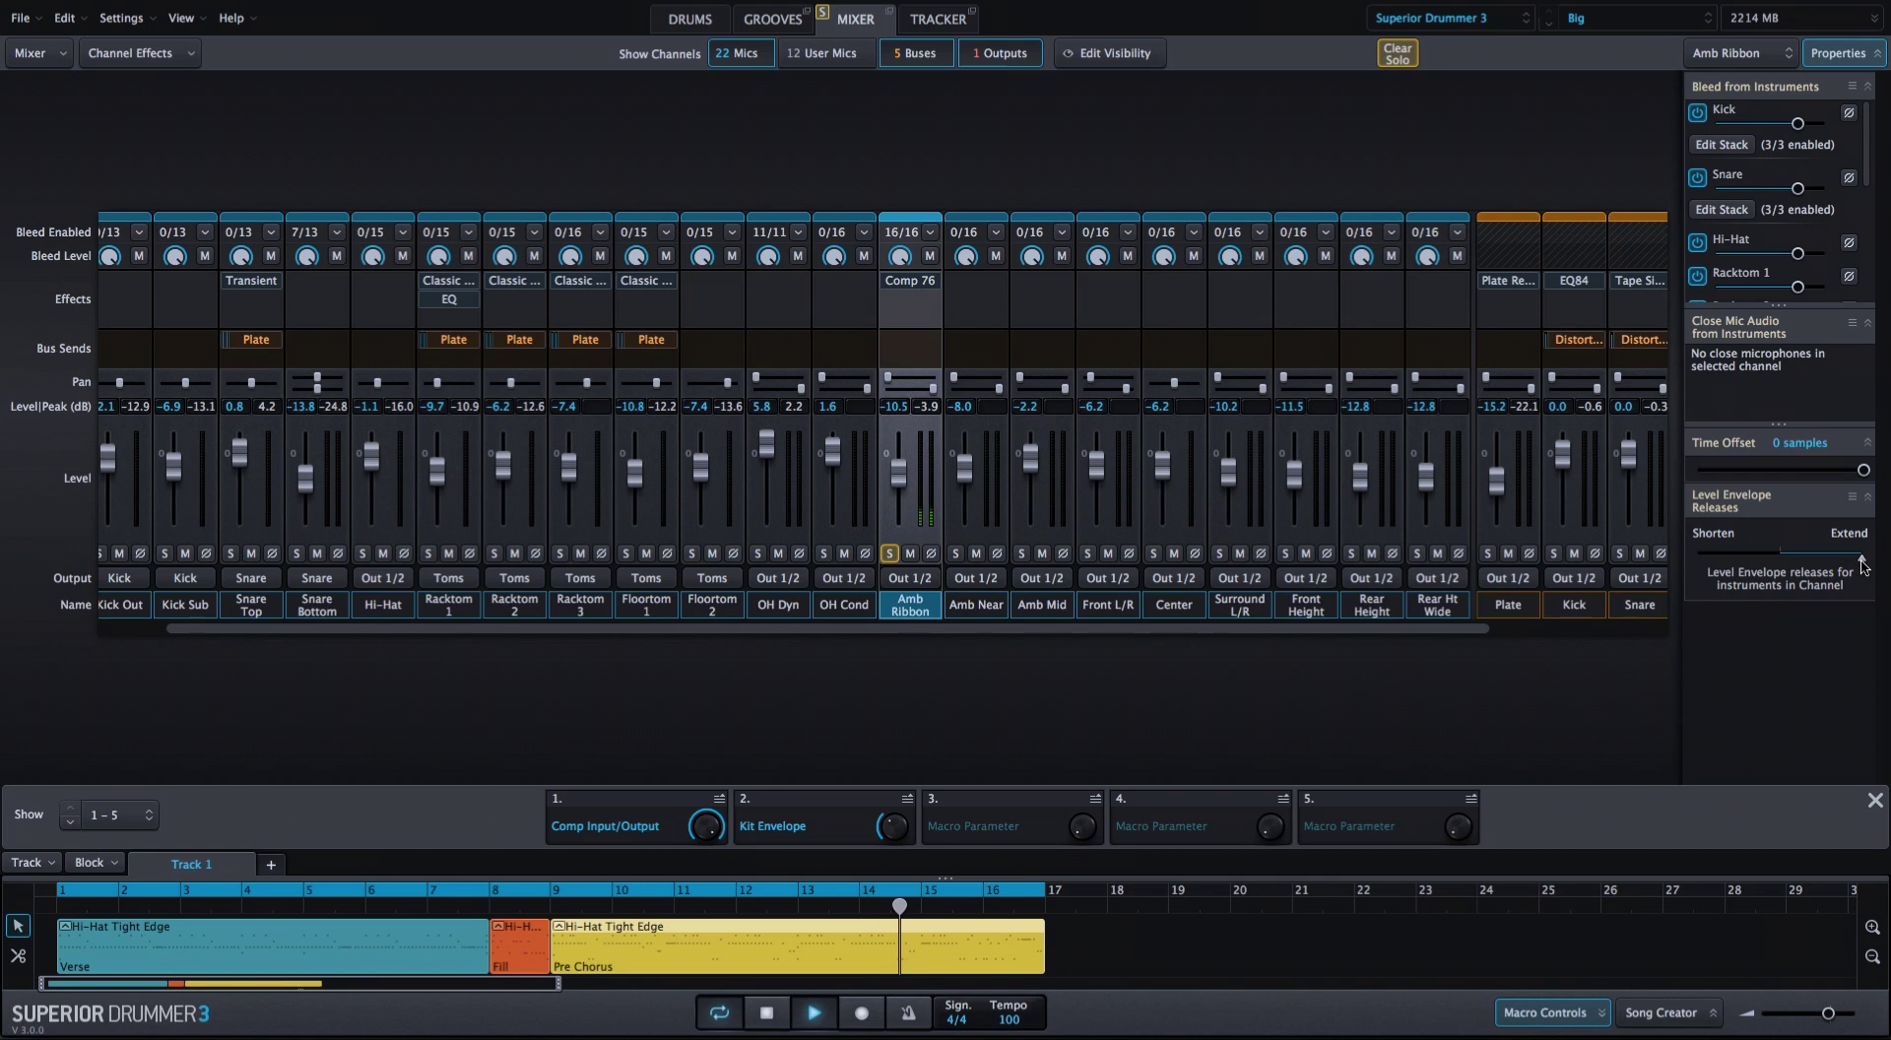
pyautogui.moveTo(1859, 563); pyautogui.dragTo(1781, 578)
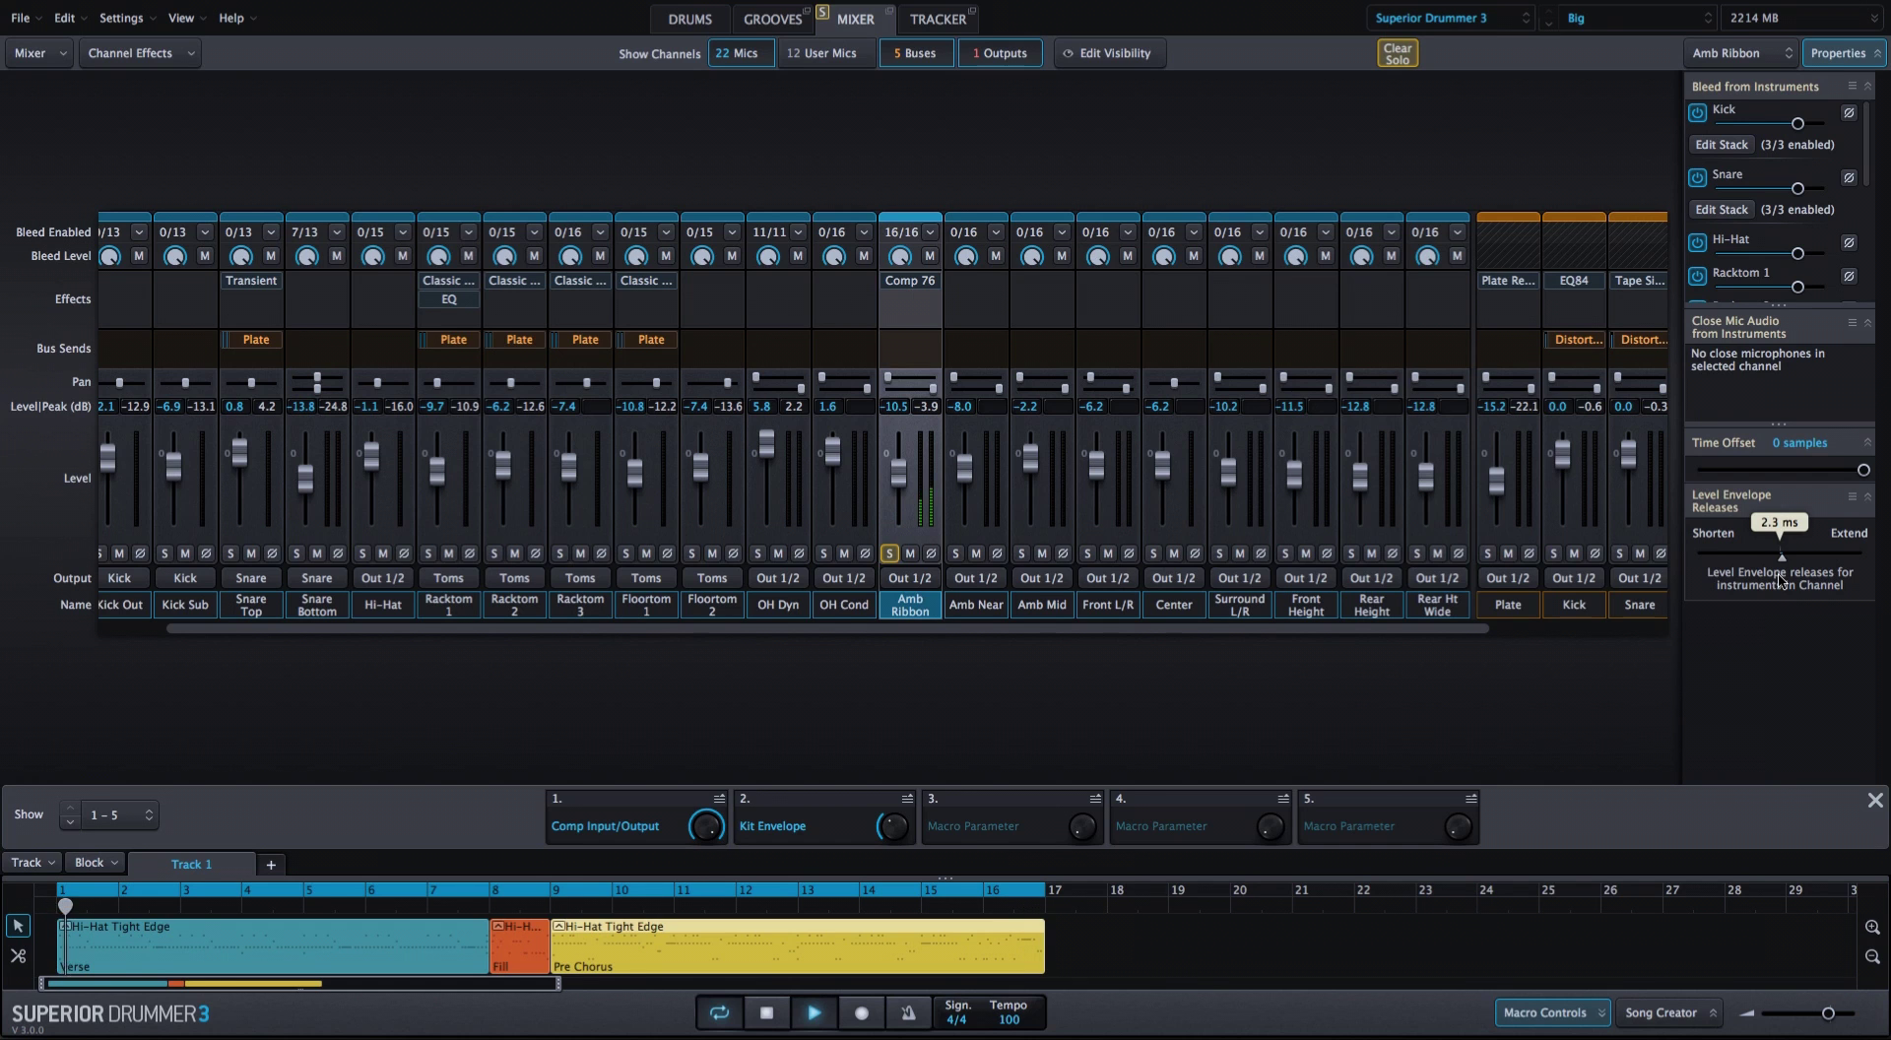
pyautogui.moveTo(1781, 578); pyautogui.dragTo(1860, 559)
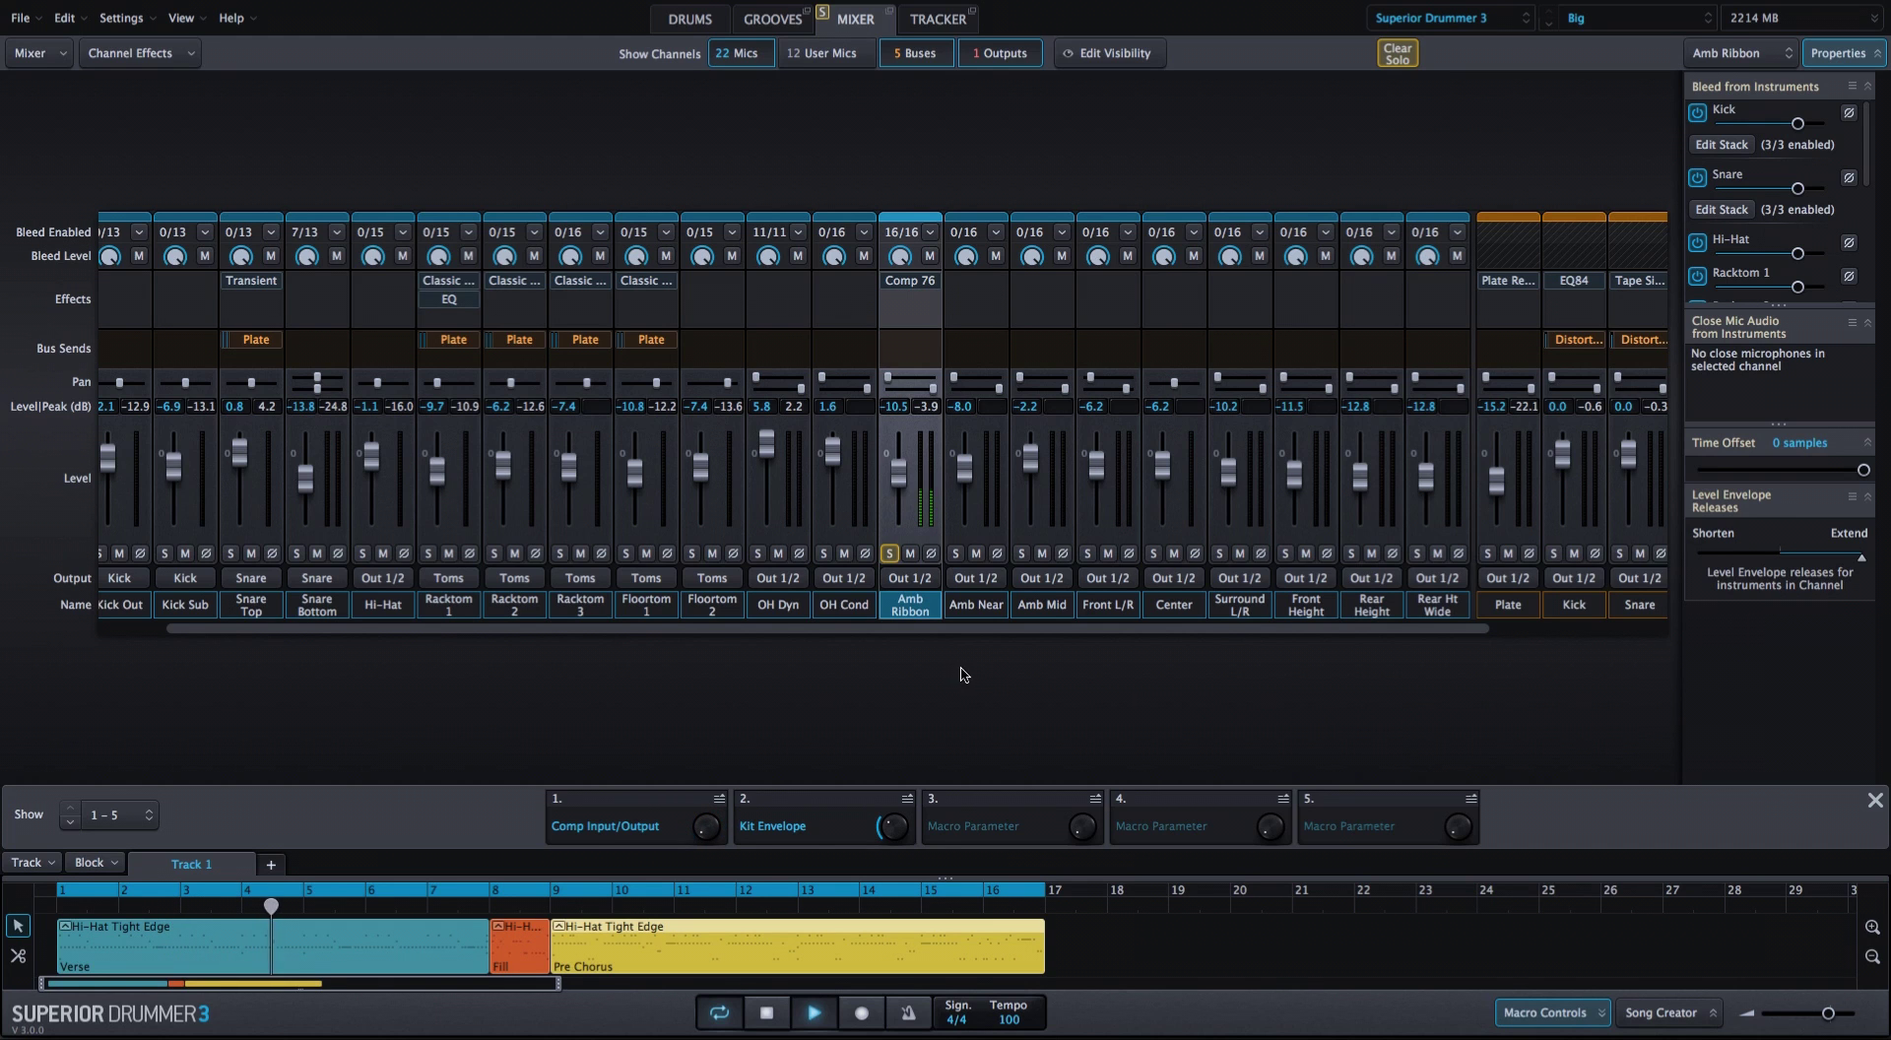
pyautogui.click(890, 553)
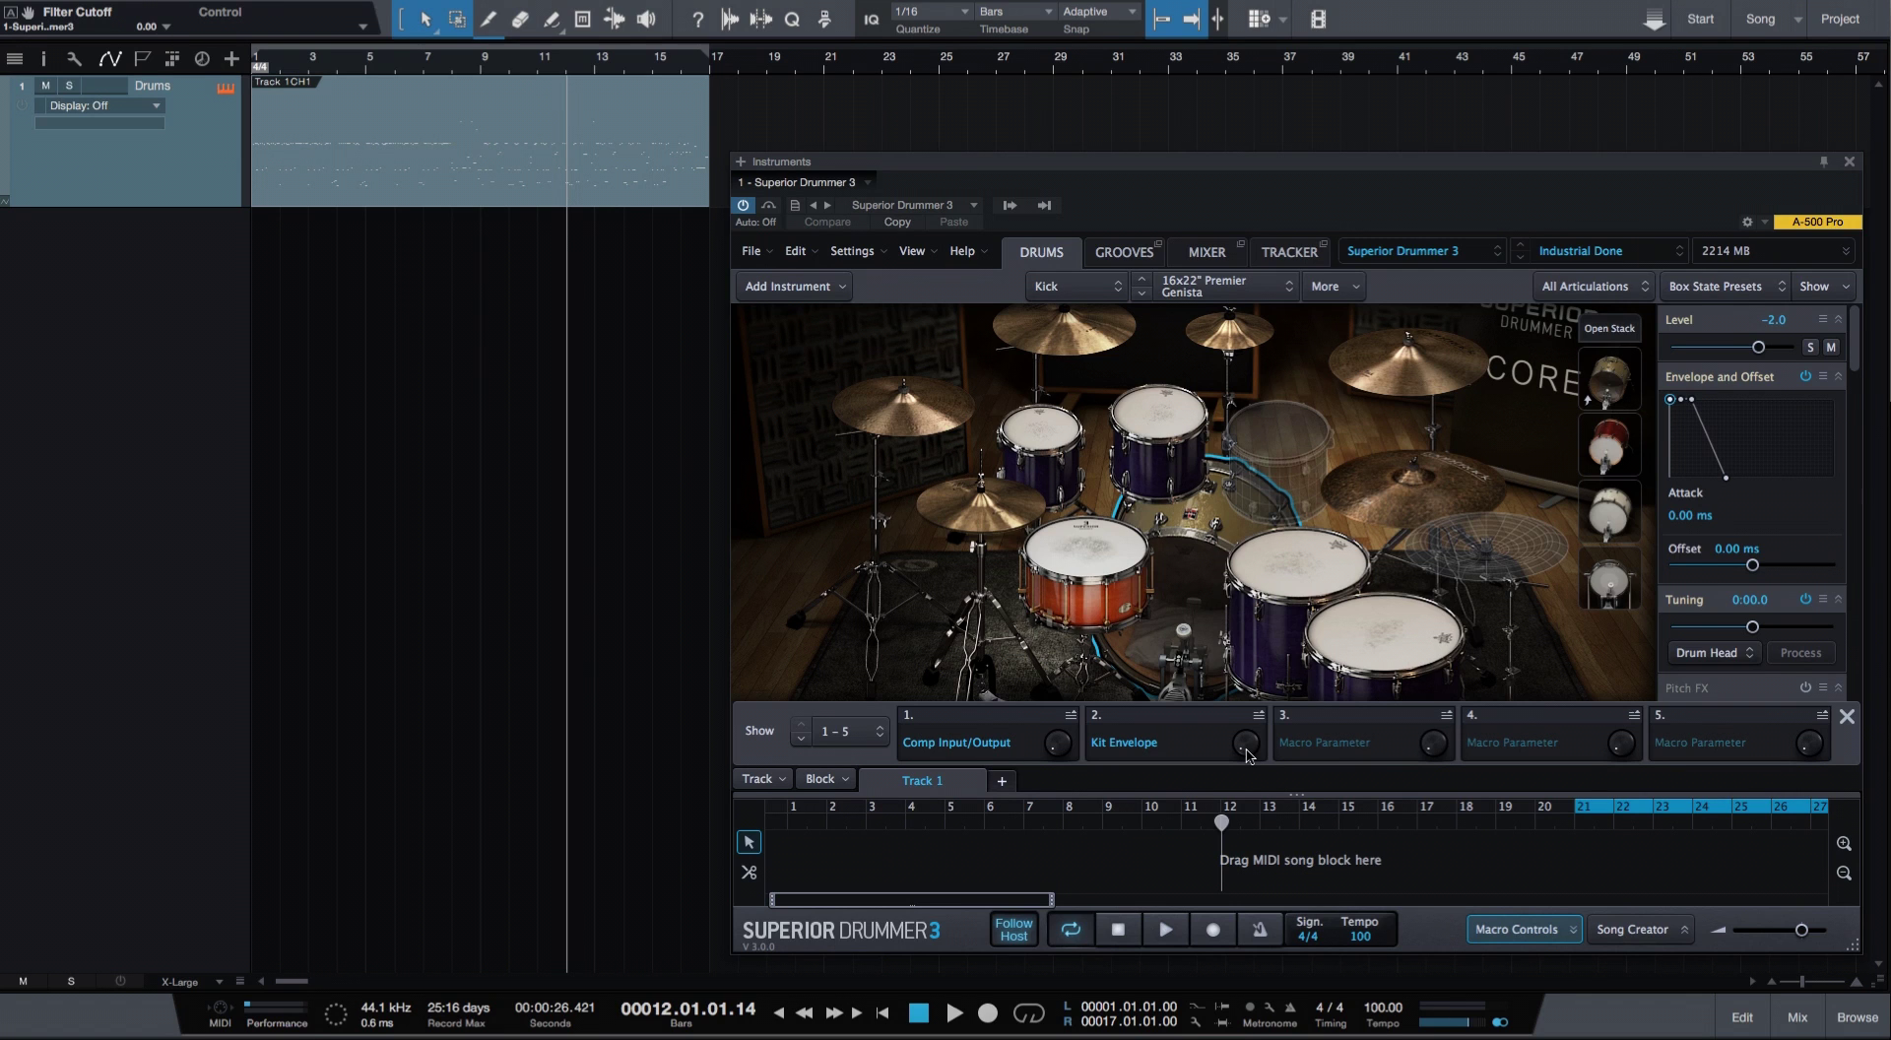
# Switch to Studio One, play the Drums track from the start while writing macro automation, and display the Filter Resonance envelope
pyautogui.press('Return')
pyautogui.press('space')
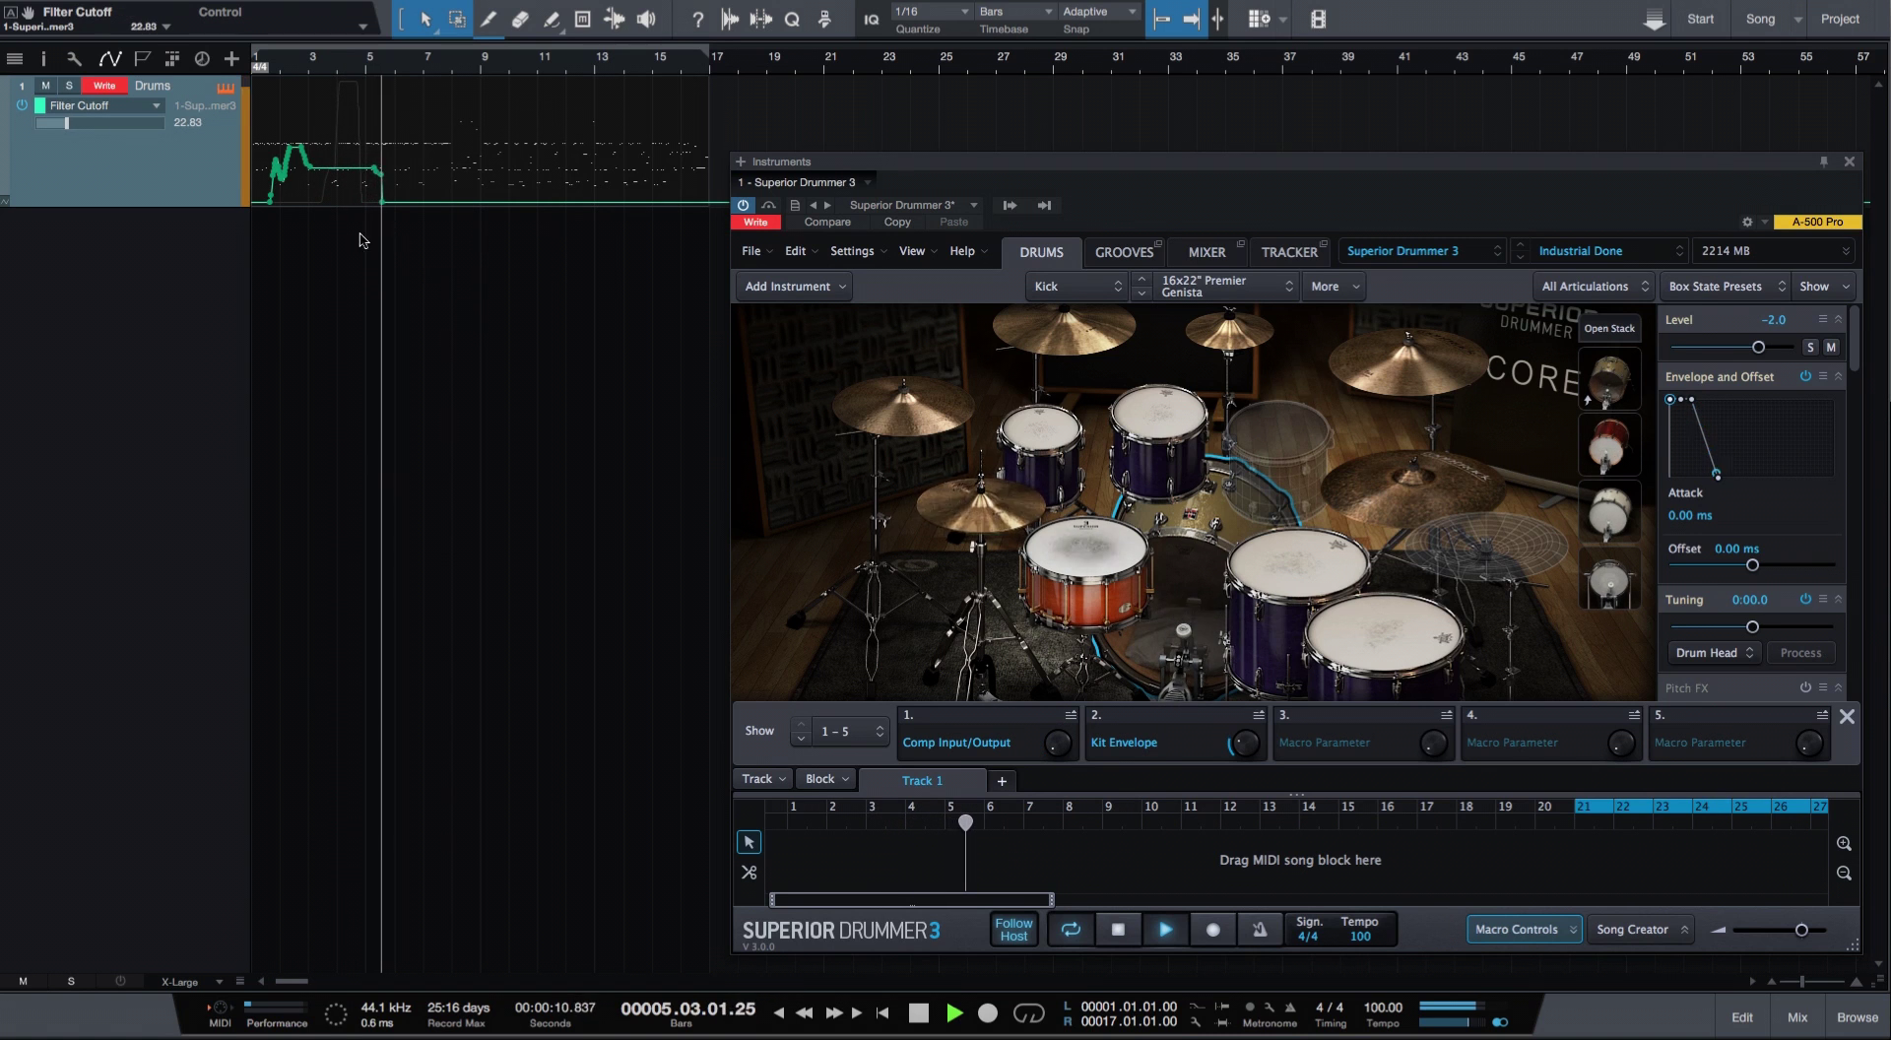
pyautogui.click(133, 105)
pyautogui.click(158, 144)
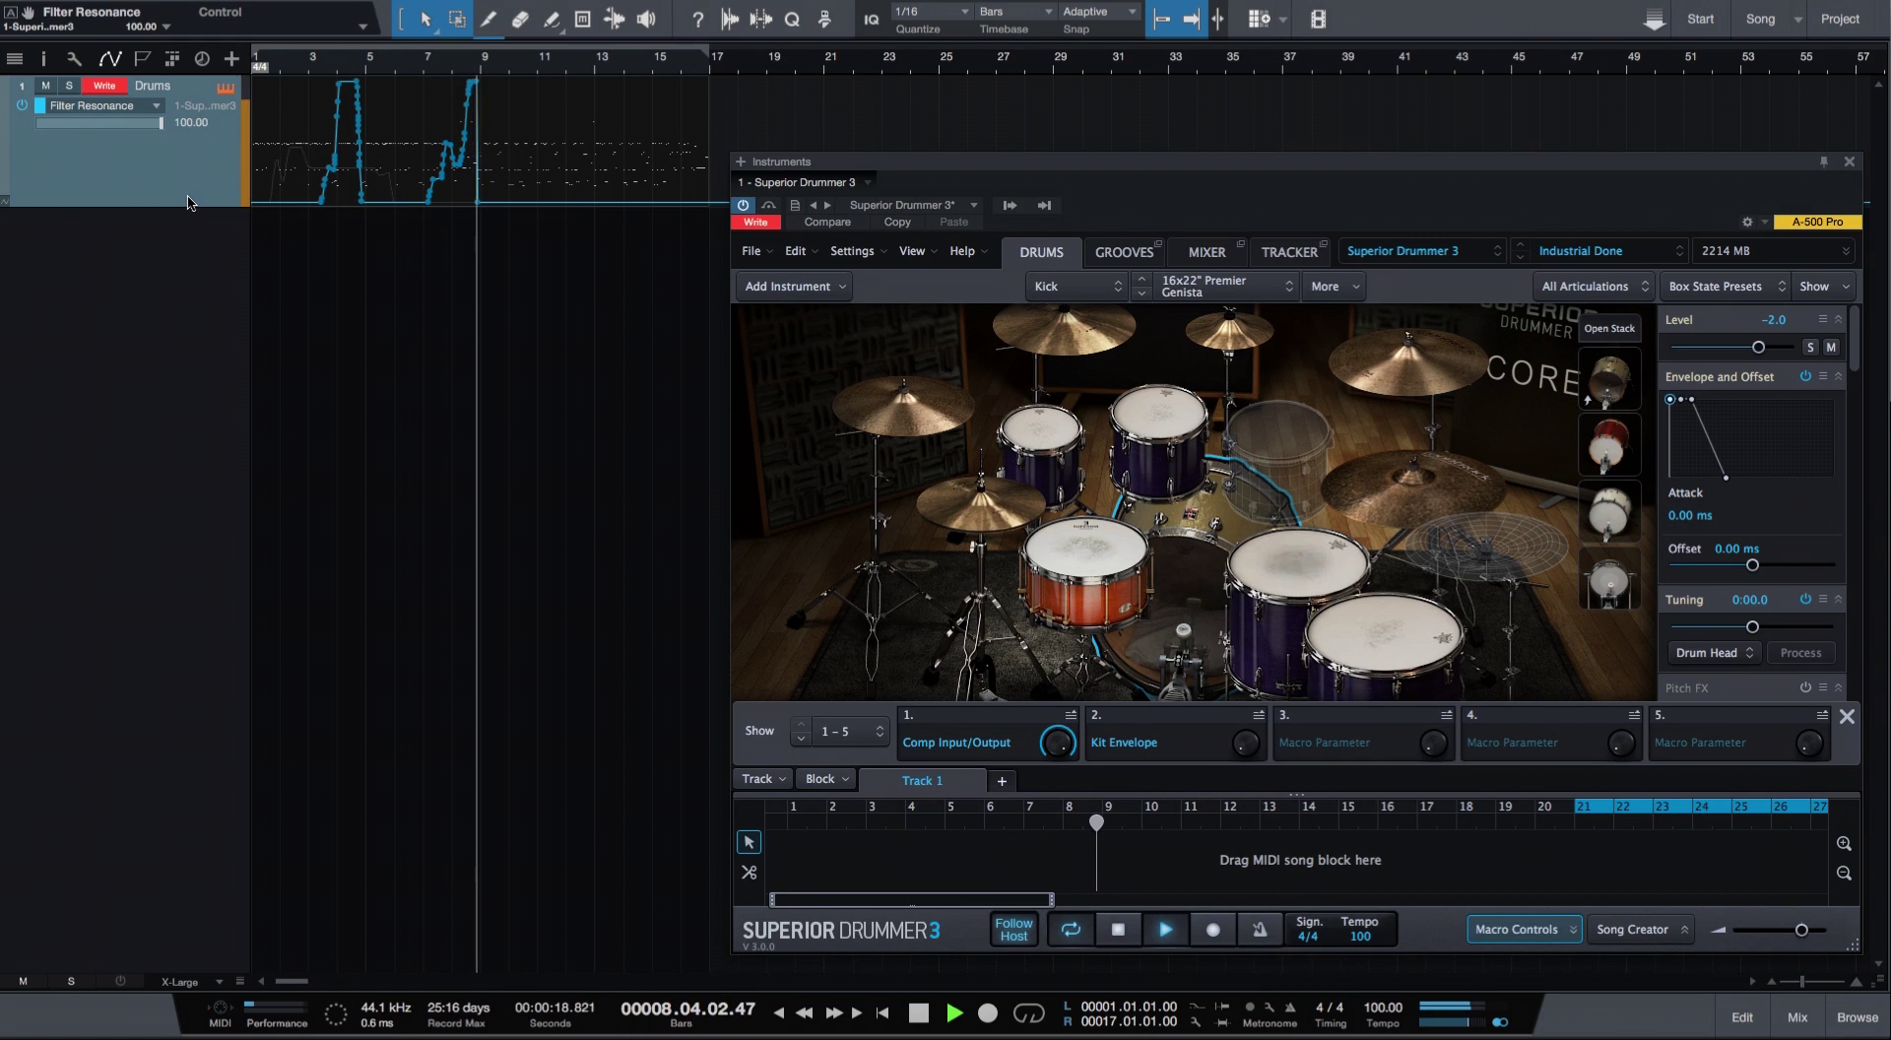
# Display the Filter Cutoff automation envelope while its moves are written during playback, and set the Drums track's automation display to Off
pyautogui.click(145, 109)
pyautogui.click(124, 163)
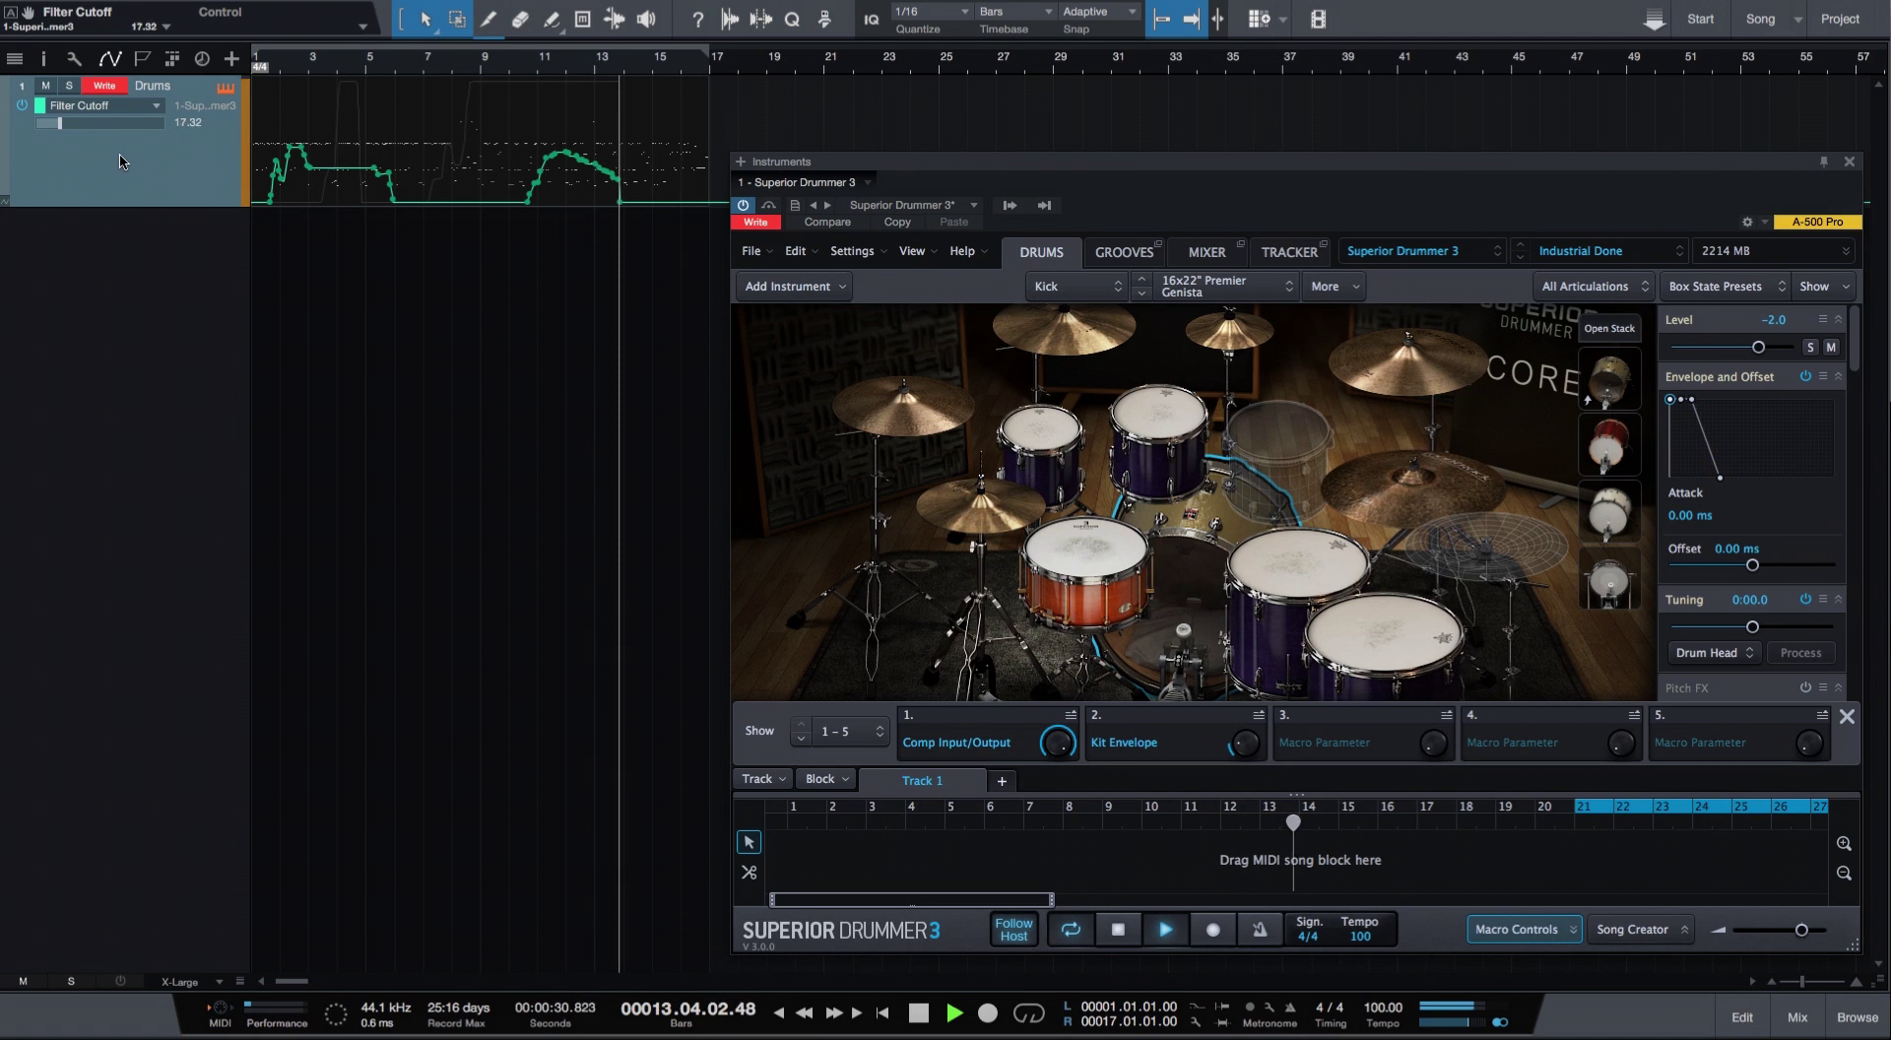
pyautogui.click(114, 106)
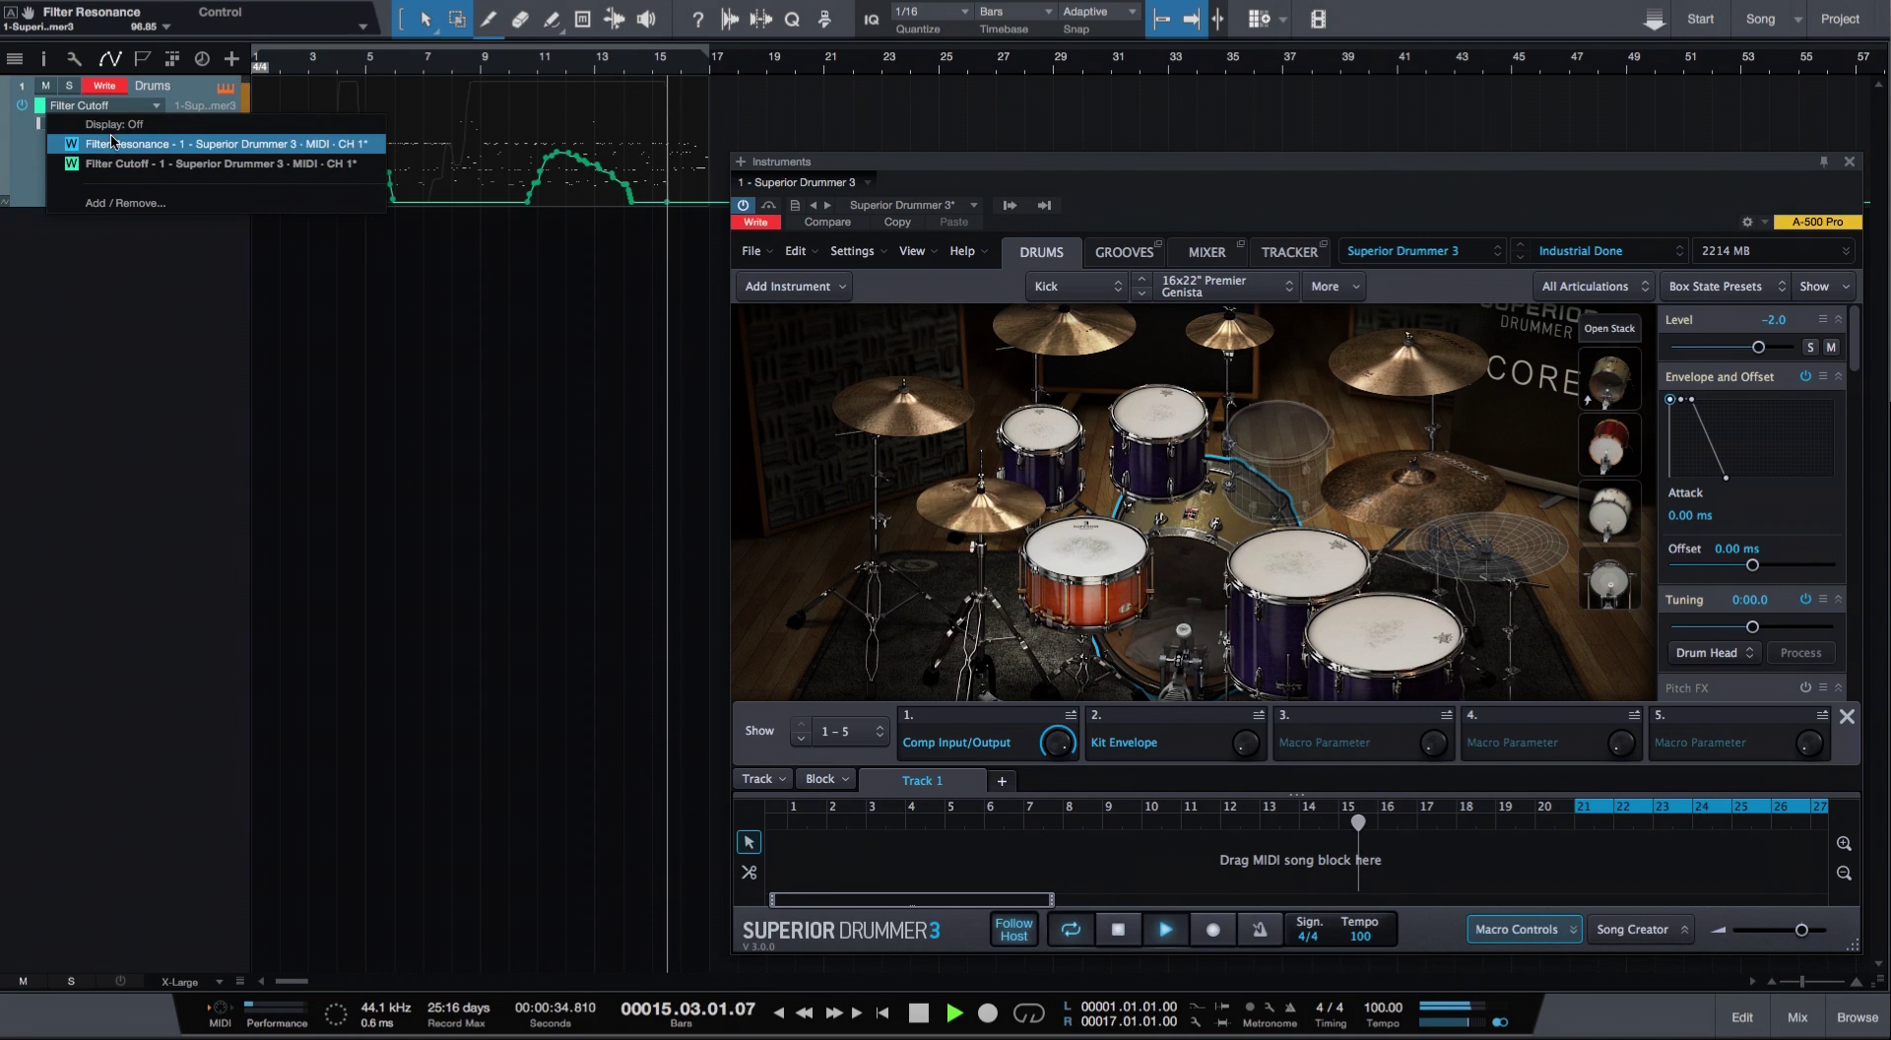
pyautogui.click(103, 126)
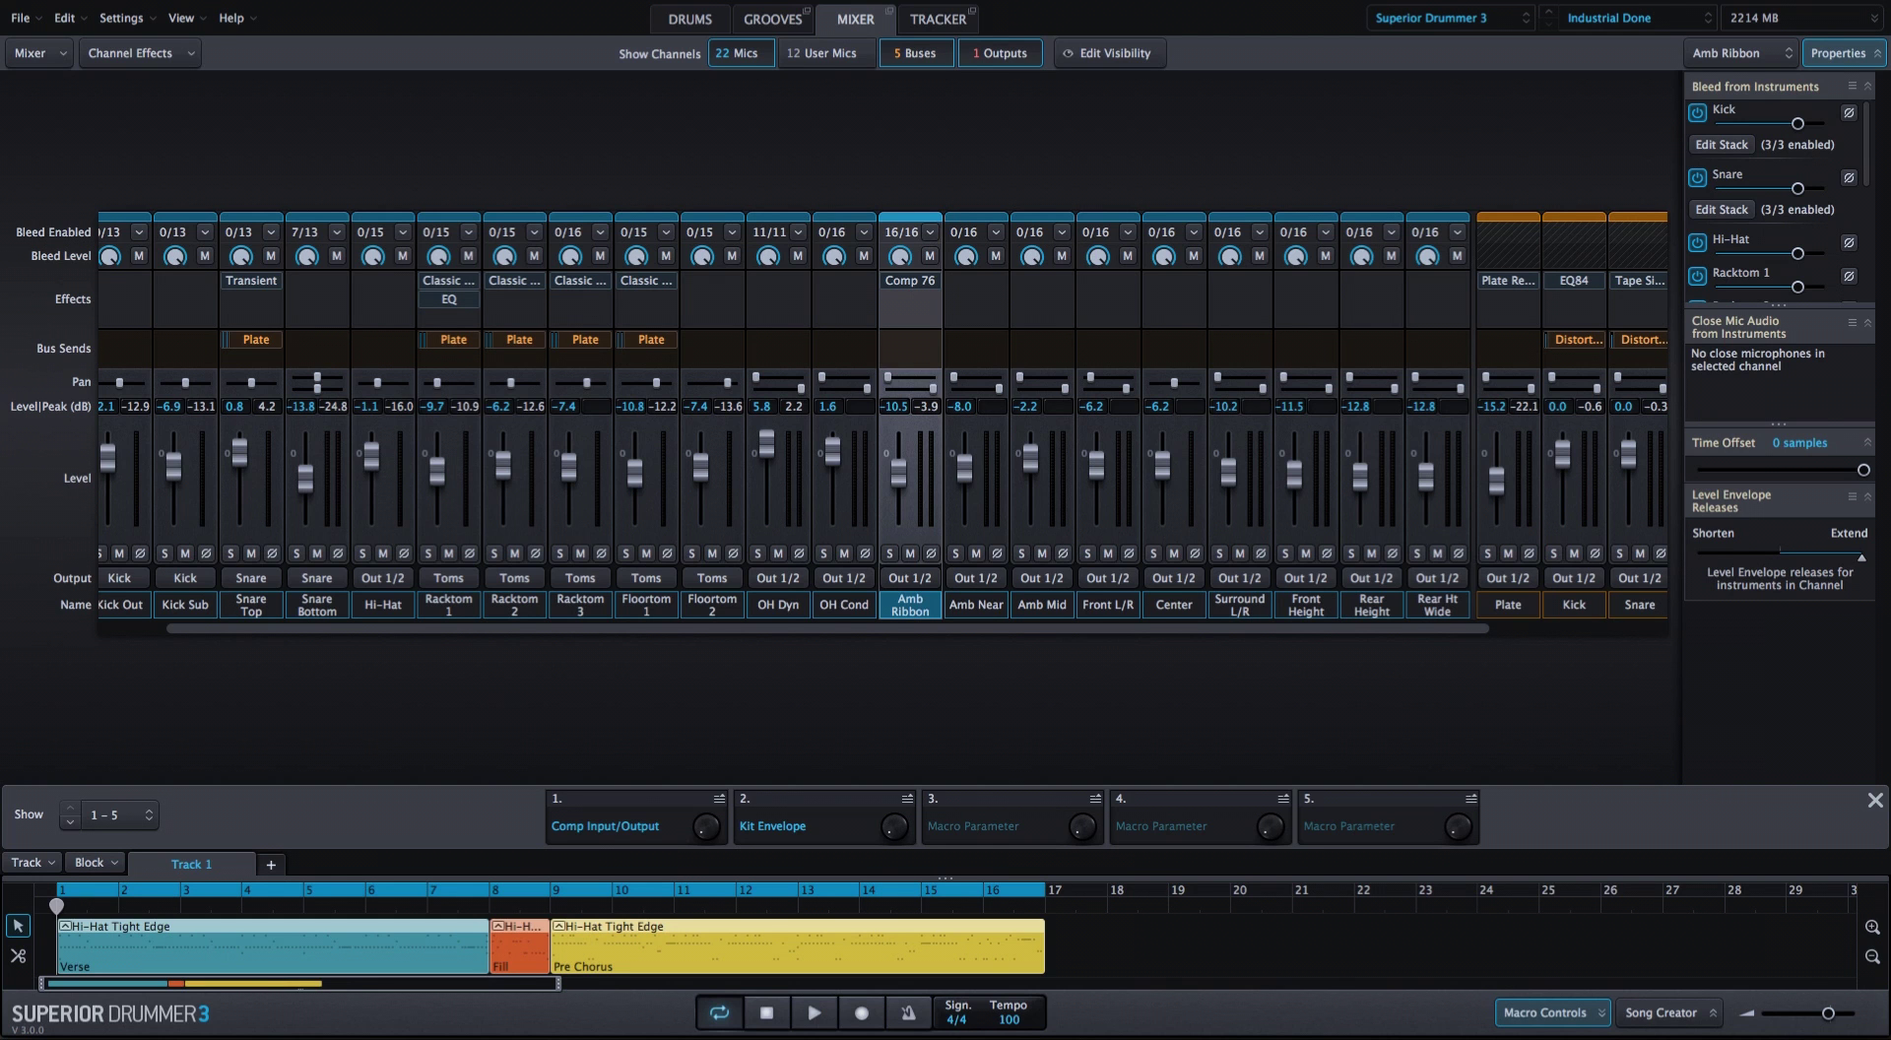
# Switch to the standalone Superior Drummer 3 and show the drum kit view
pyautogui.click(715, 25)
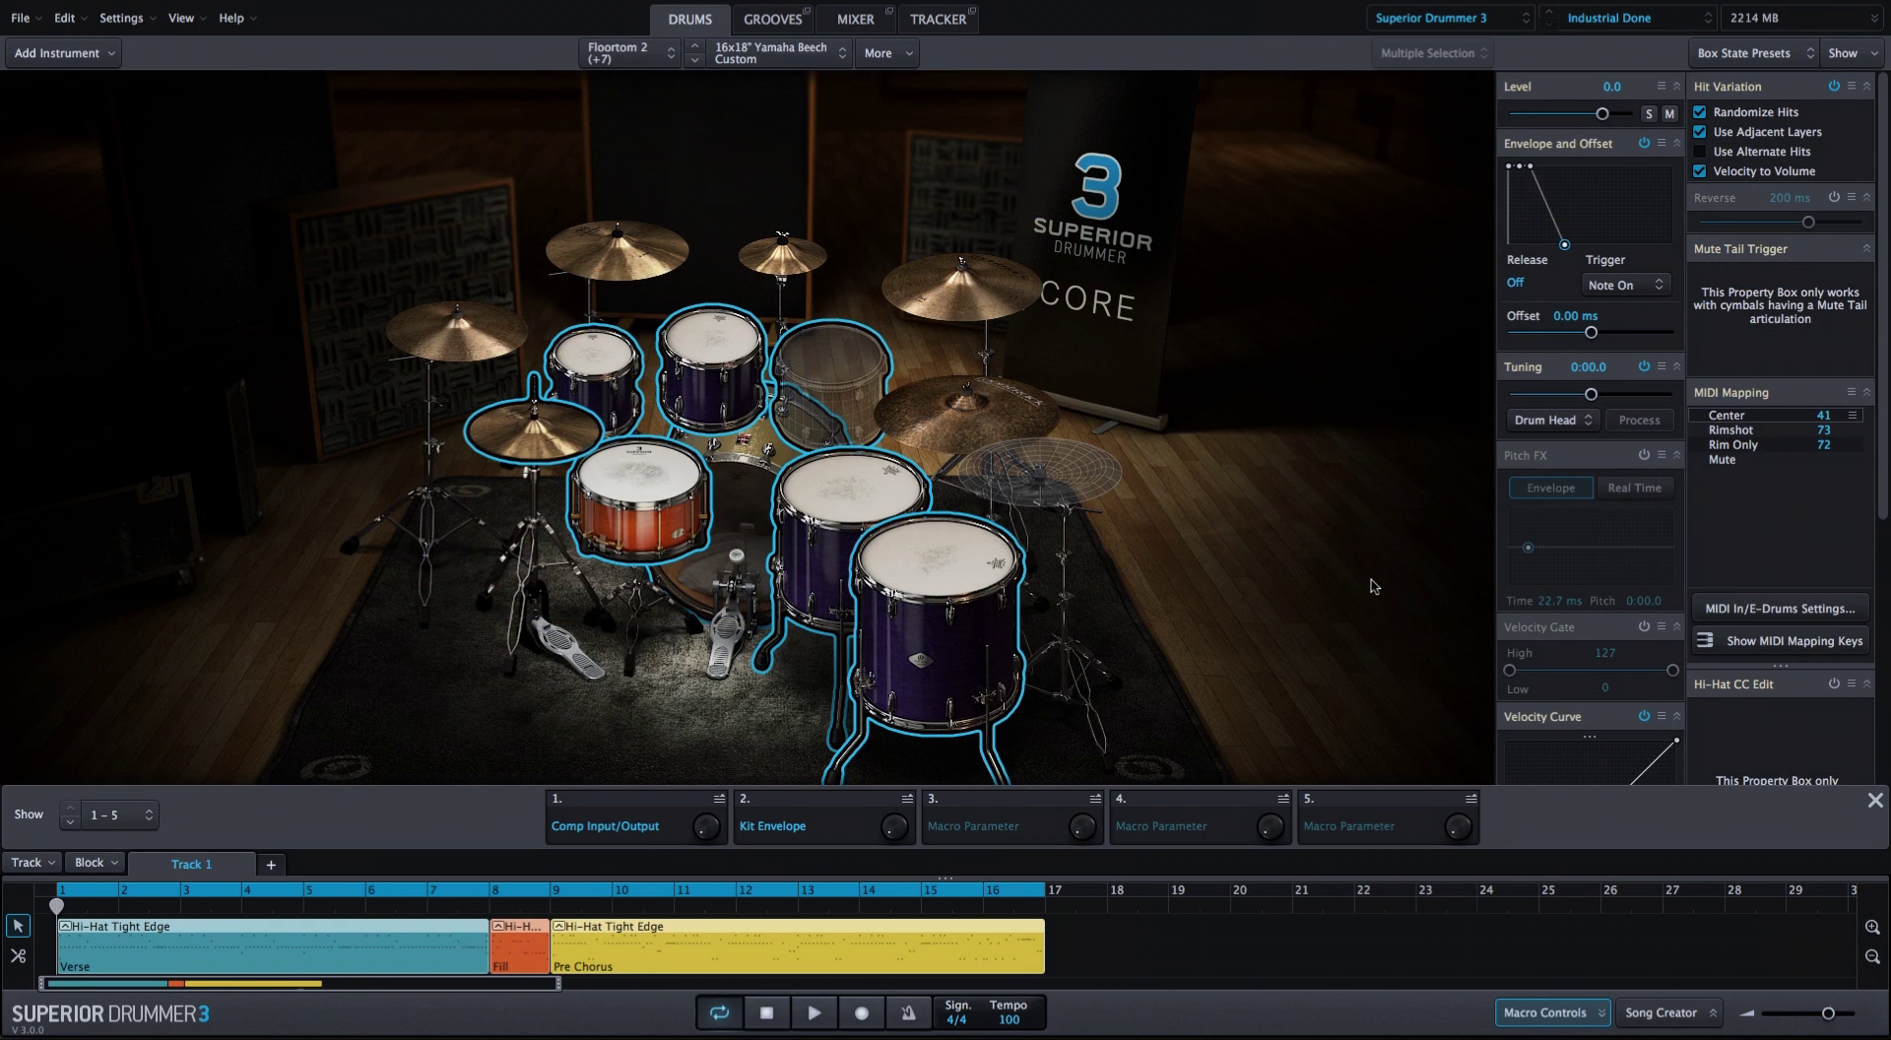